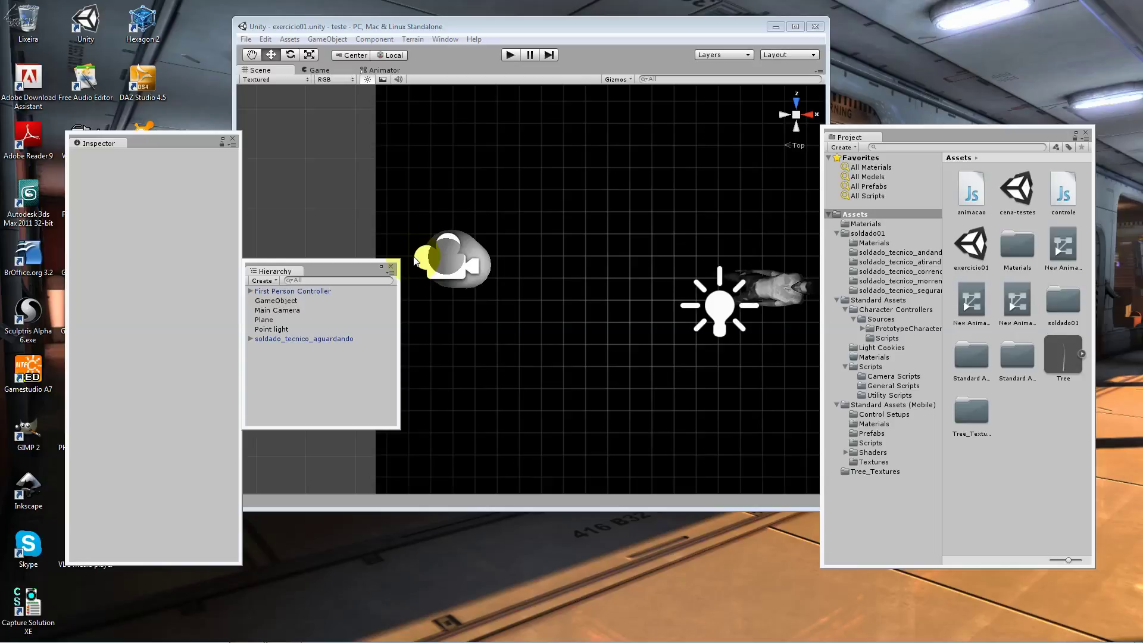
Dismiss the welcome screen and return to the Scene view.
{"action": "left_click", "coordinate": [368, 70]}
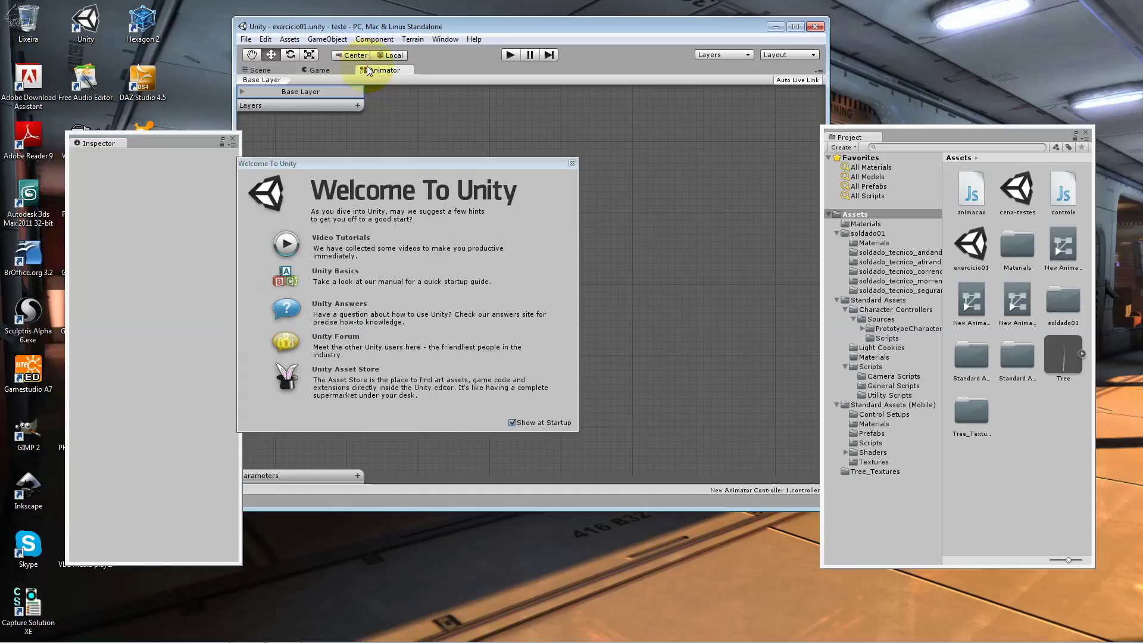
{"action": "left_click", "coordinate": [572, 163]}
{"action": "left_click", "coordinate": [256, 69]}
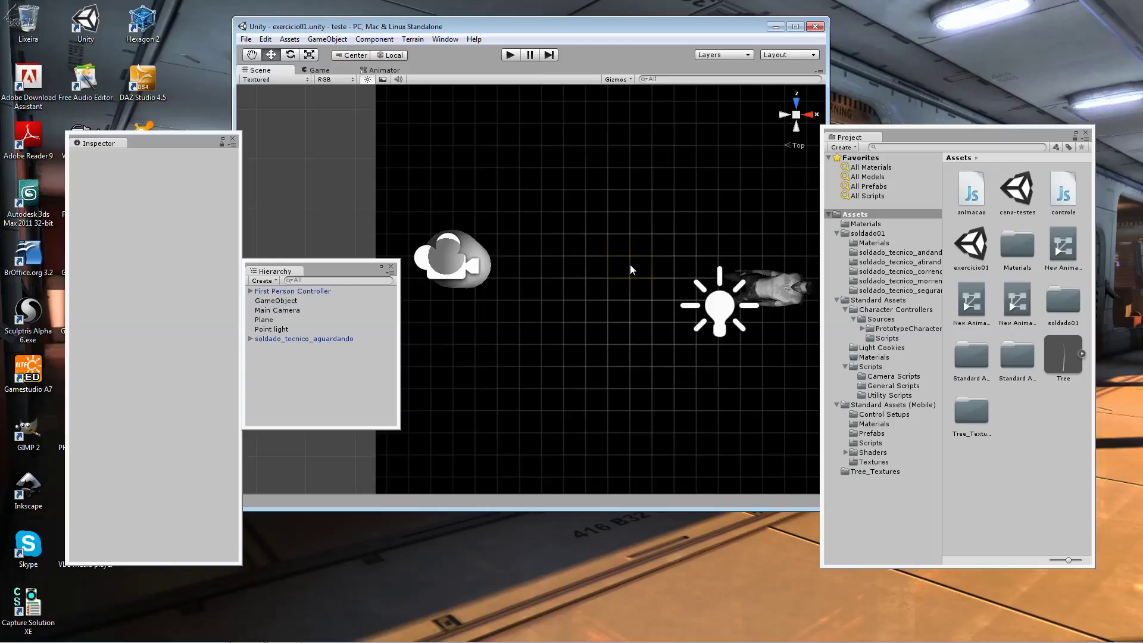
Browse the Standard Assets folders, including Light Cookies and Utility Scripts.
{"action": "left_click", "coordinate": [893, 247]}
{"action": "left_click", "coordinate": [898, 289]}
{"action": "left_click", "coordinate": [881, 347]}
{"action": "left_click", "coordinate": [875, 396]}
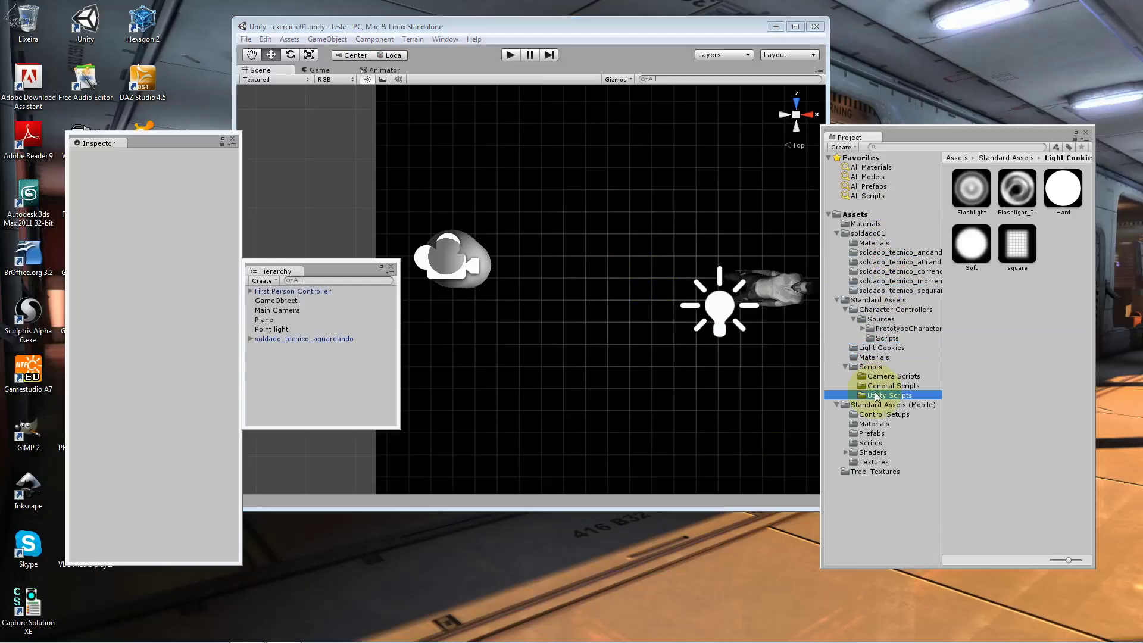
{"action": "left_click", "coordinate": [876, 424]}
{"action": "left_click", "coordinate": [874, 453]}
{"action": "left_click", "coordinate": [875, 395]}
{"action": "left_click", "coordinate": [874, 376]}
{"action": "left_click", "coordinate": [881, 347]}
{"action": "left_click", "coordinate": [890, 309]}
{"action": "left_click", "coordinate": [863, 300]}
Browse the Materials, soldier .fbm texture, PrototypeCharacter, scripts and mobile materials folders.
{"action": "left_click", "coordinate": [893, 262]}
{"action": "left_click", "coordinate": [874, 243]}
{"action": "left_click", "coordinate": [868, 224]}
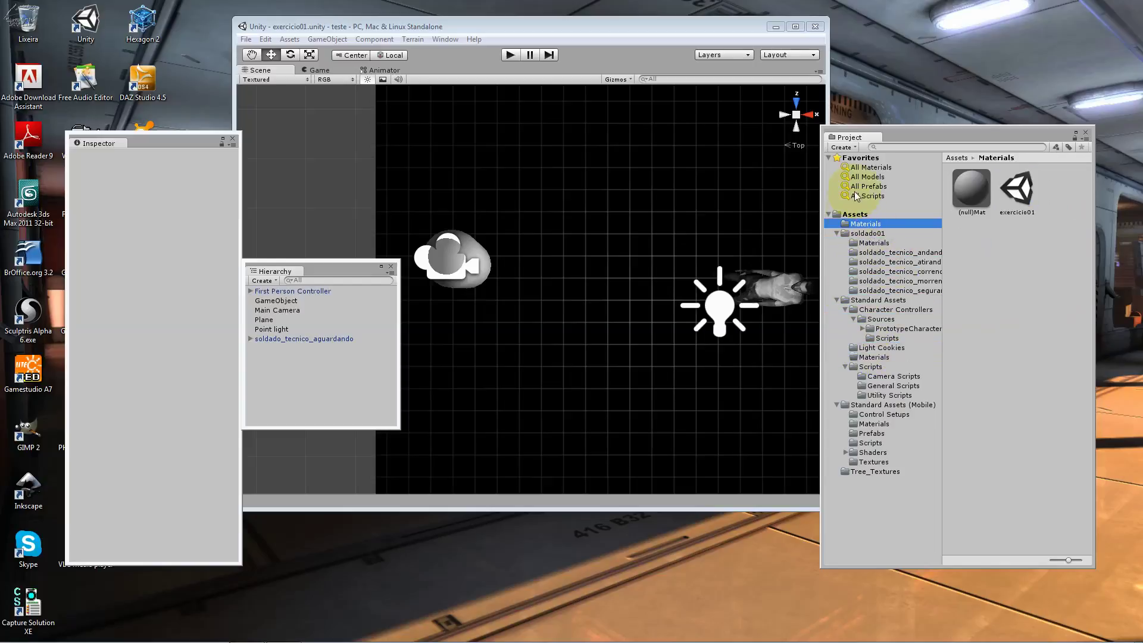
{"action": "left_click", "coordinate": [890, 252]}
{"action": "left_click", "coordinate": [890, 281]}
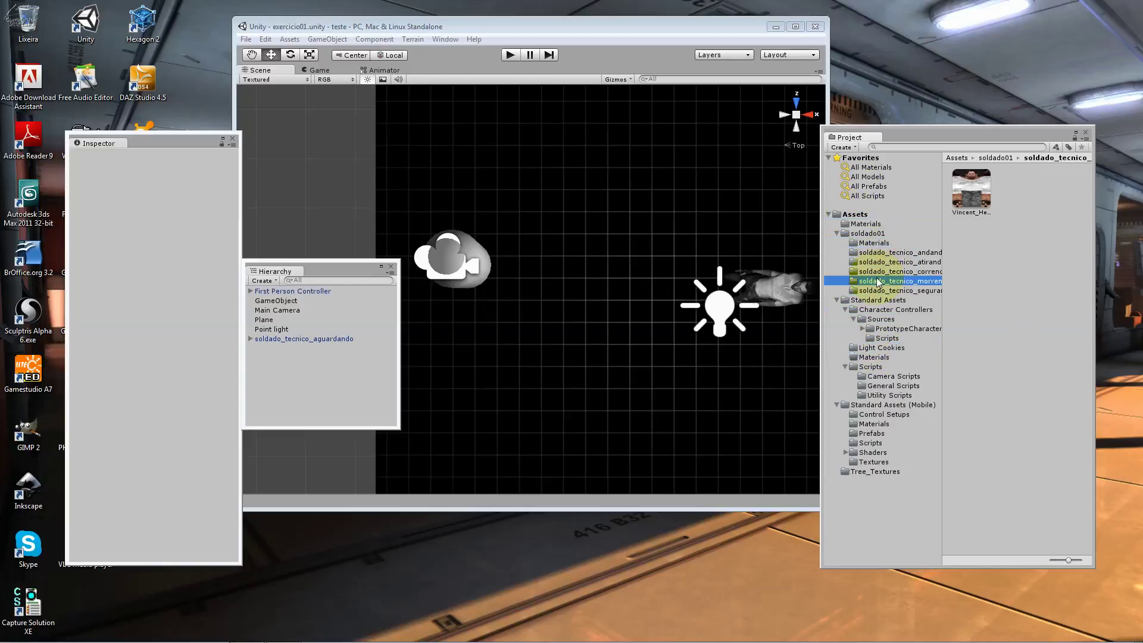
{"action": "left_click", "coordinate": [876, 329]}
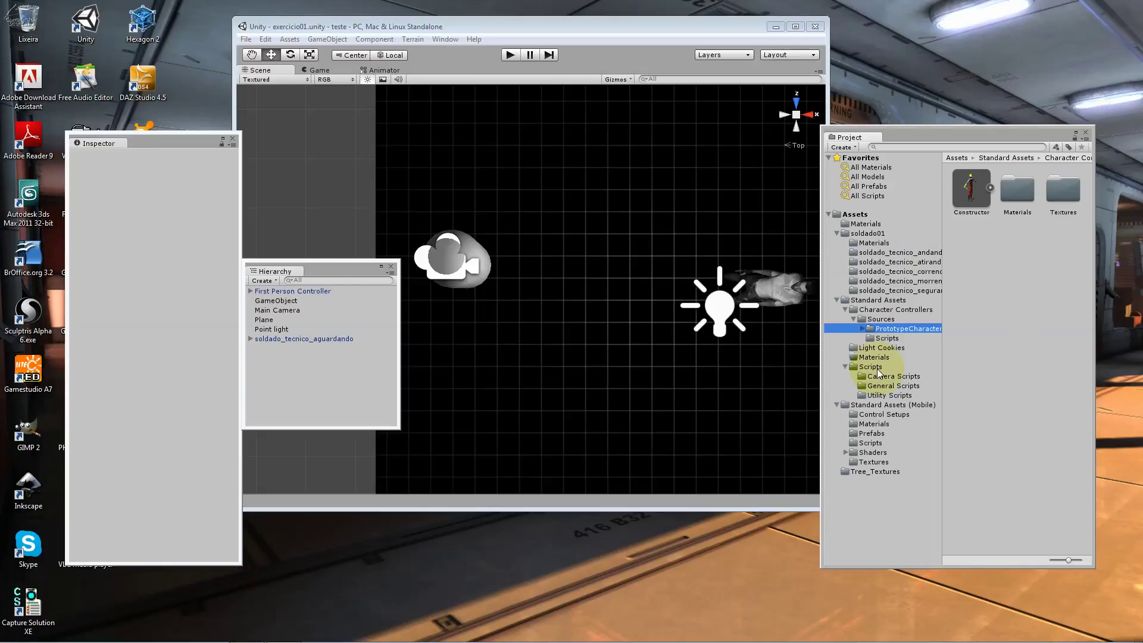
{"action": "left_click", "coordinate": [893, 386]}
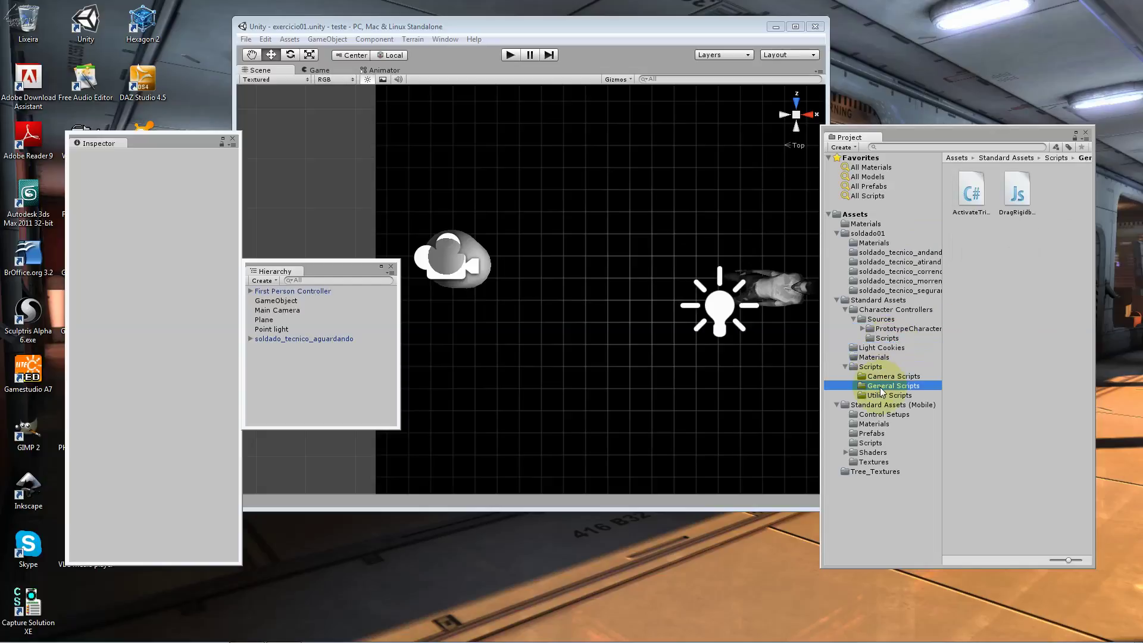
{"action": "left_click", "coordinate": [884, 424]}
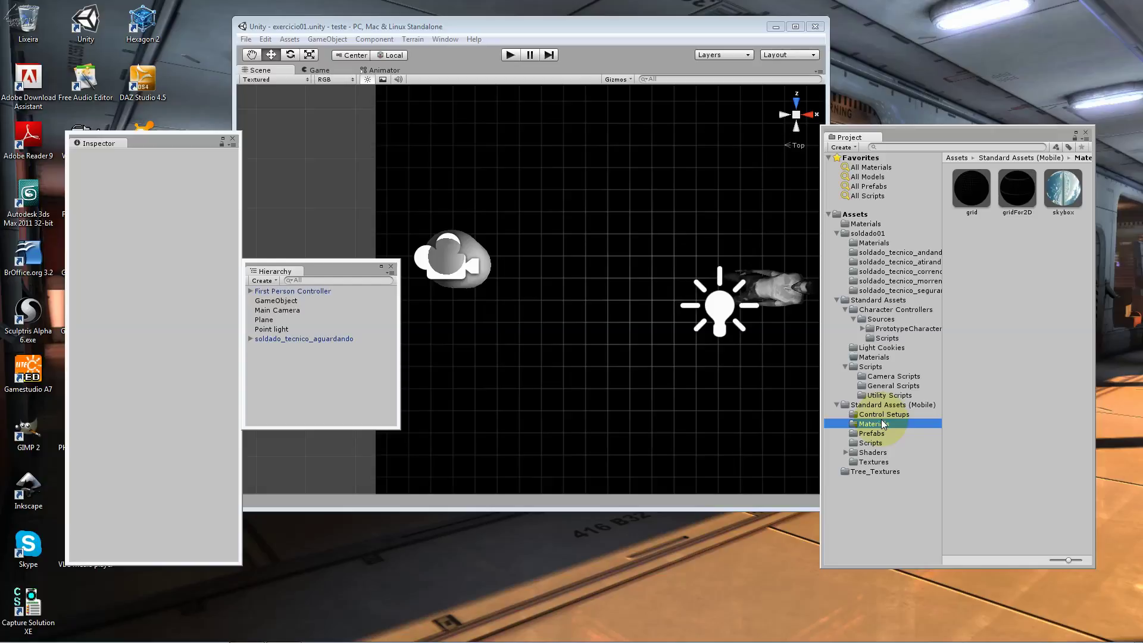
Step back through the soldier texture folders into soldado01.
{"action": "left_click", "coordinate": [895, 290]}
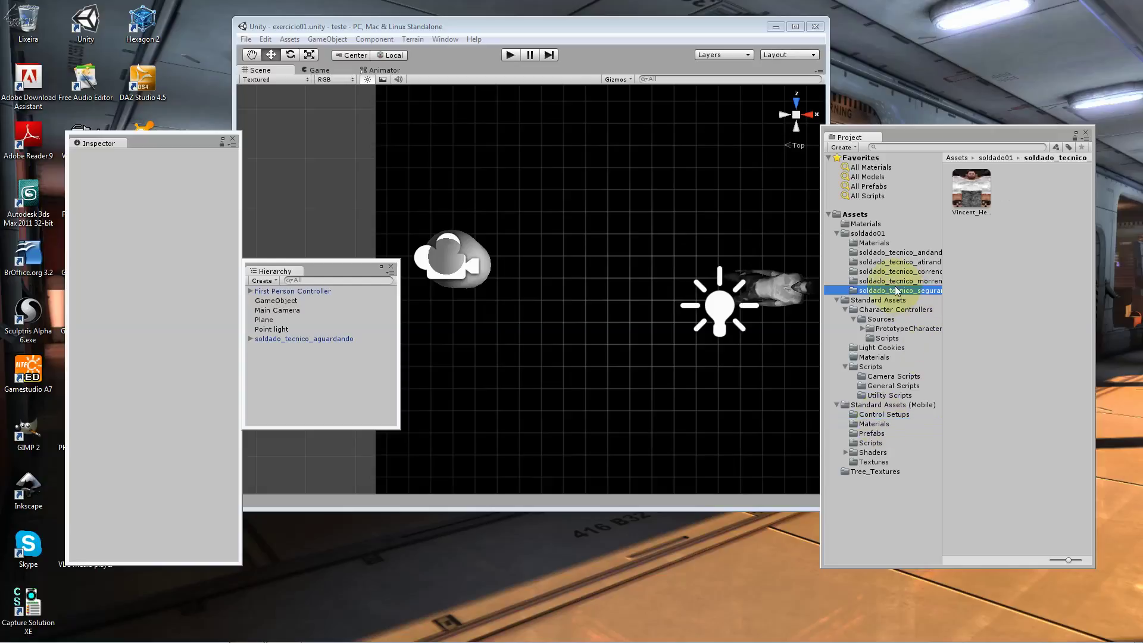
{"action": "left_click", "coordinate": [880, 252]}
{"action": "left_click", "coordinate": [863, 233]}
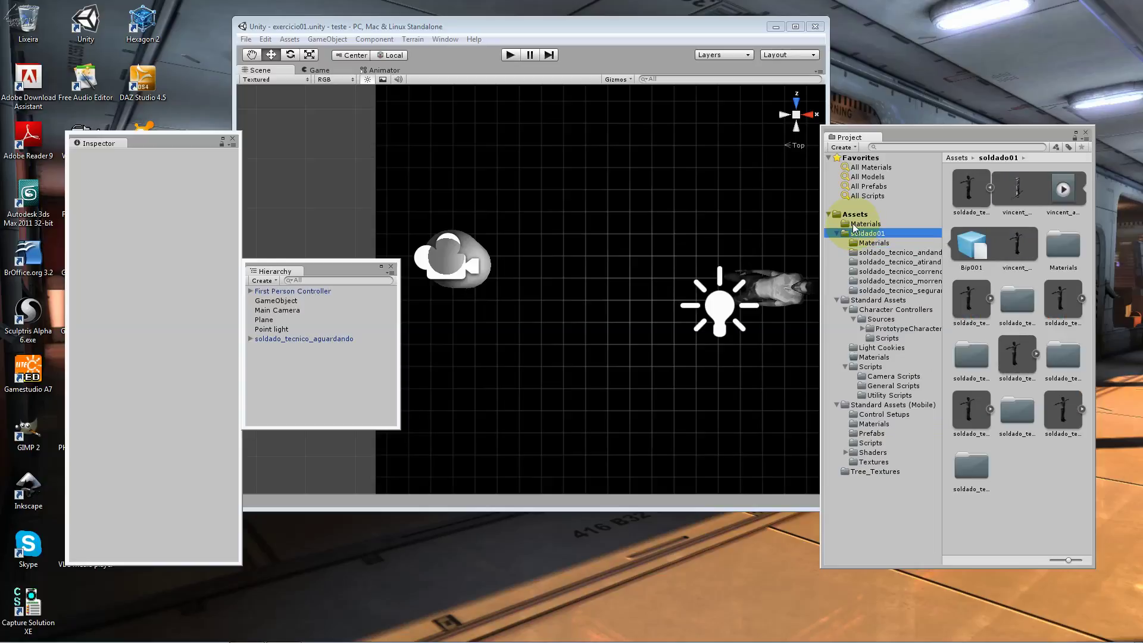
Move and resize the Project window and widen its folder tree so .fbm names show fully.
{"action": "left_click_drag", "start_coordinate": [938, 131], "coordinate": [844, 113]}
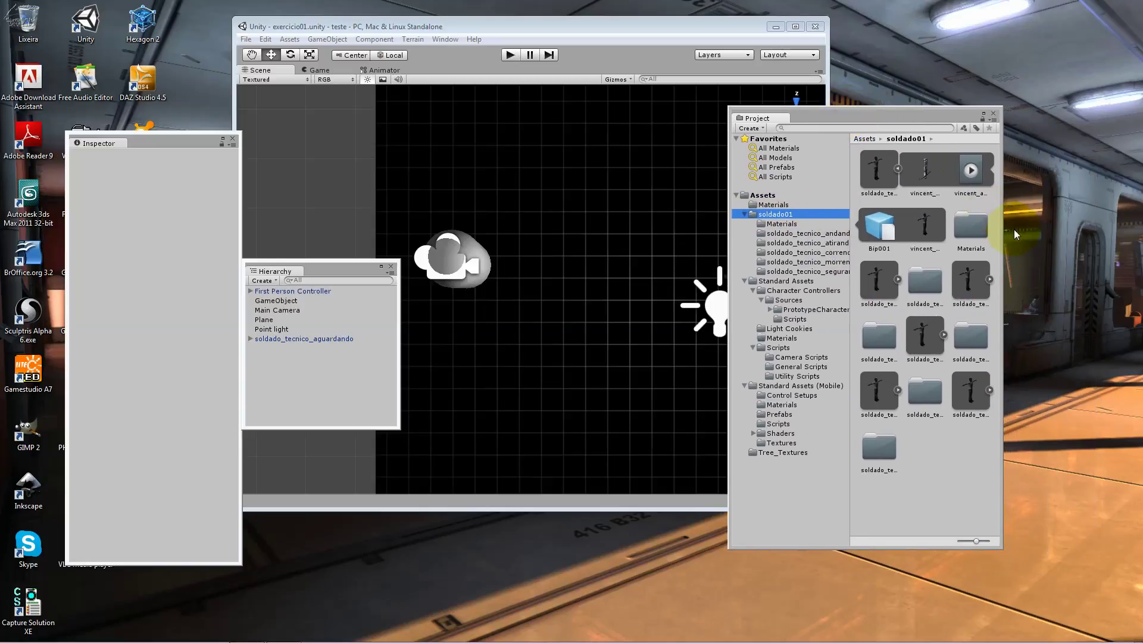
{"action": "mouse_move", "coordinate": [1003, 234]}
{"action": "left_mouse_down"}
{"action": "mouse_move", "coordinate": [1131, 246]}
{"action": "mouse_move", "coordinate": [1138, 266]}
{"action": "left_mouse_up"}
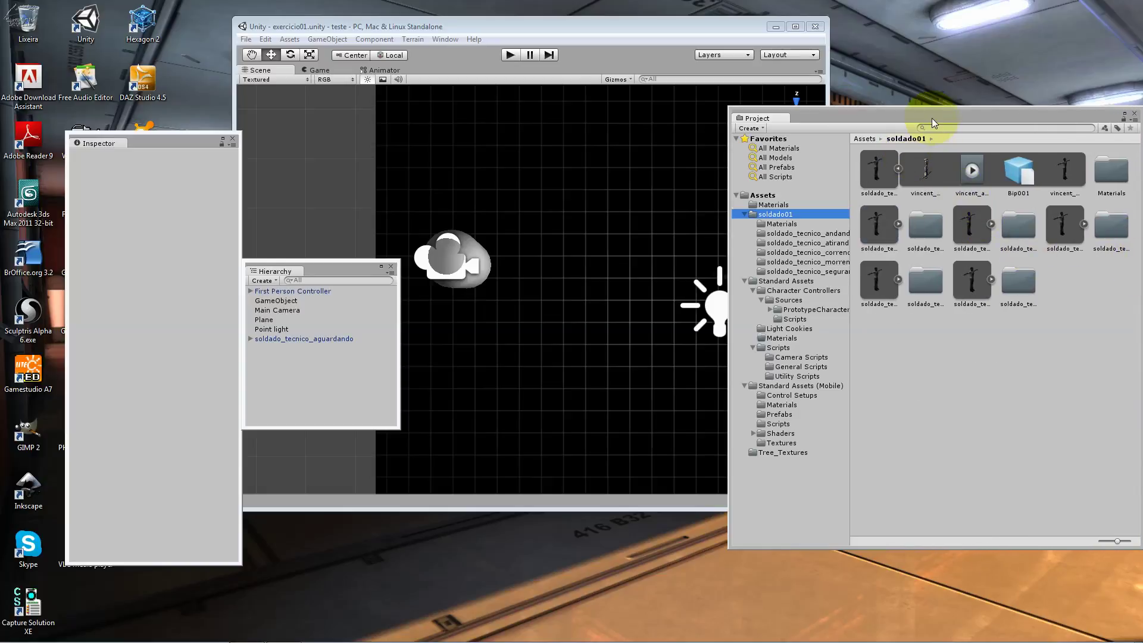
{"action": "left_click_drag", "start_coordinate": [931, 118], "coordinate": [945, 165]}
{"action": "left_click_drag", "start_coordinate": [743, 344], "coordinate": [853, 345]}
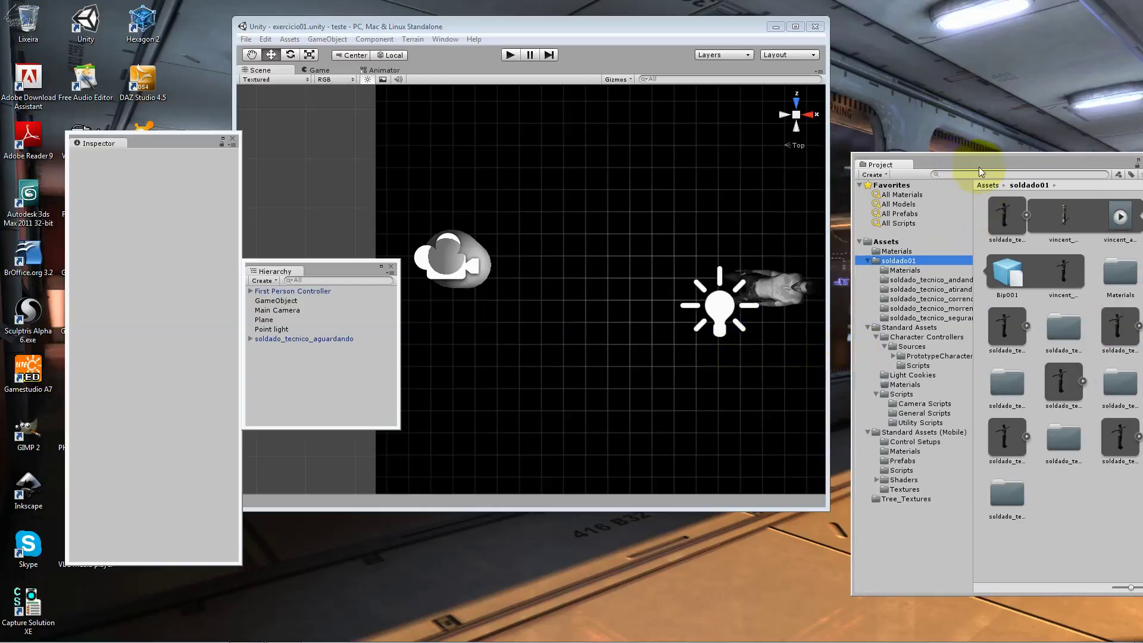
{"action": "left_click_drag", "start_coordinate": [979, 169], "coordinate": [912, 153]}
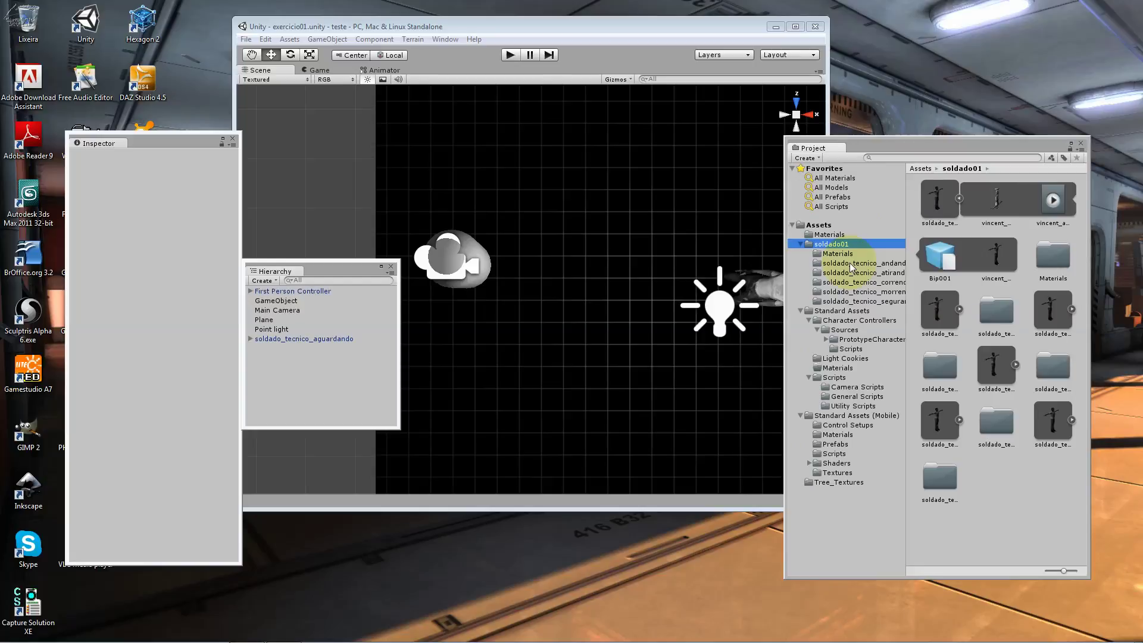
{"action": "mouse_move", "coordinate": [906, 283]}
{"action": "left_mouse_down"}
{"action": "mouse_move", "coordinate": [967, 280]}
{"action": "mouse_move", "coordinate": [955, 280]}
{"action": "left_mouse_up"}
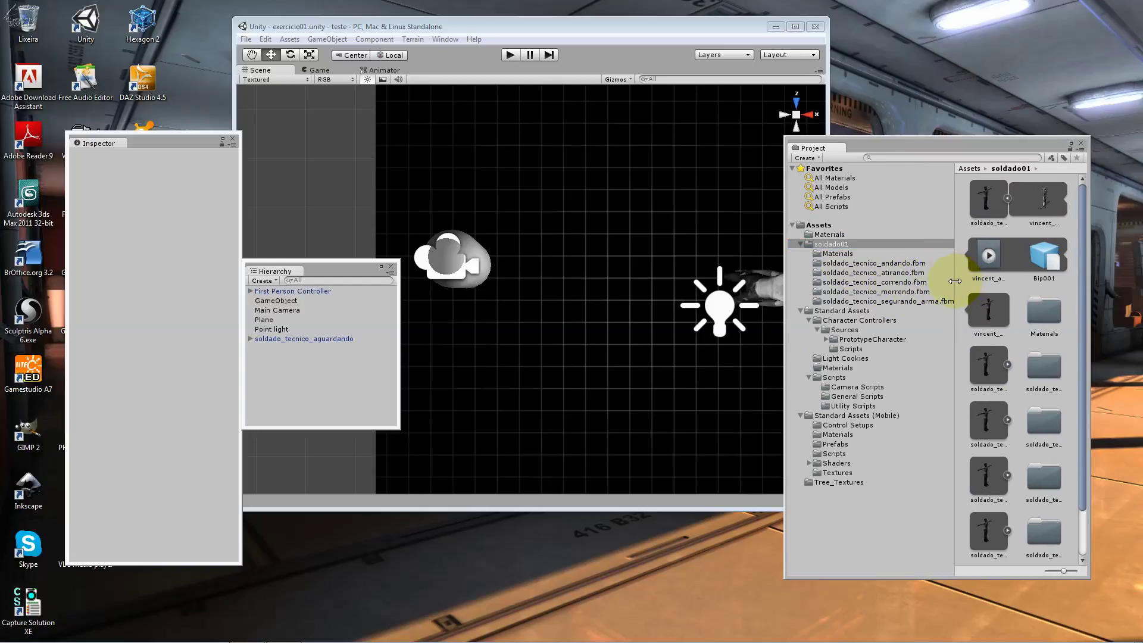
Inspect soldado_tecnico_aguardando's import settings, then the Vincent_Hero_Low material and texture.
{"action": "left_click", "coordinate": [1006, 199]}
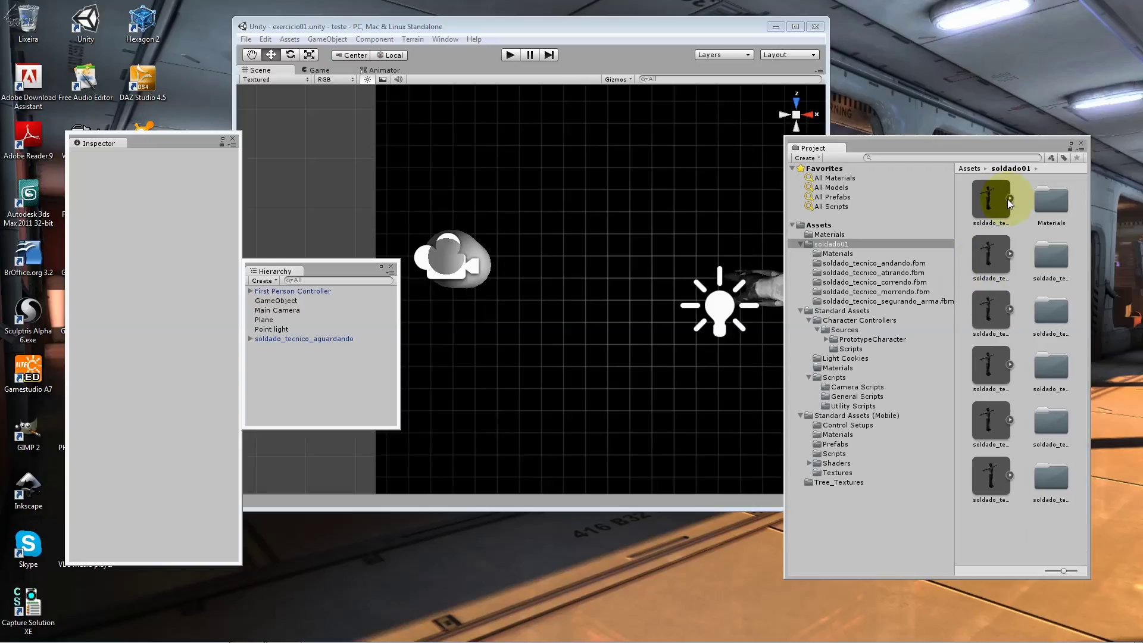
{"action": "left_click", "coordinate": [1001, 230]}
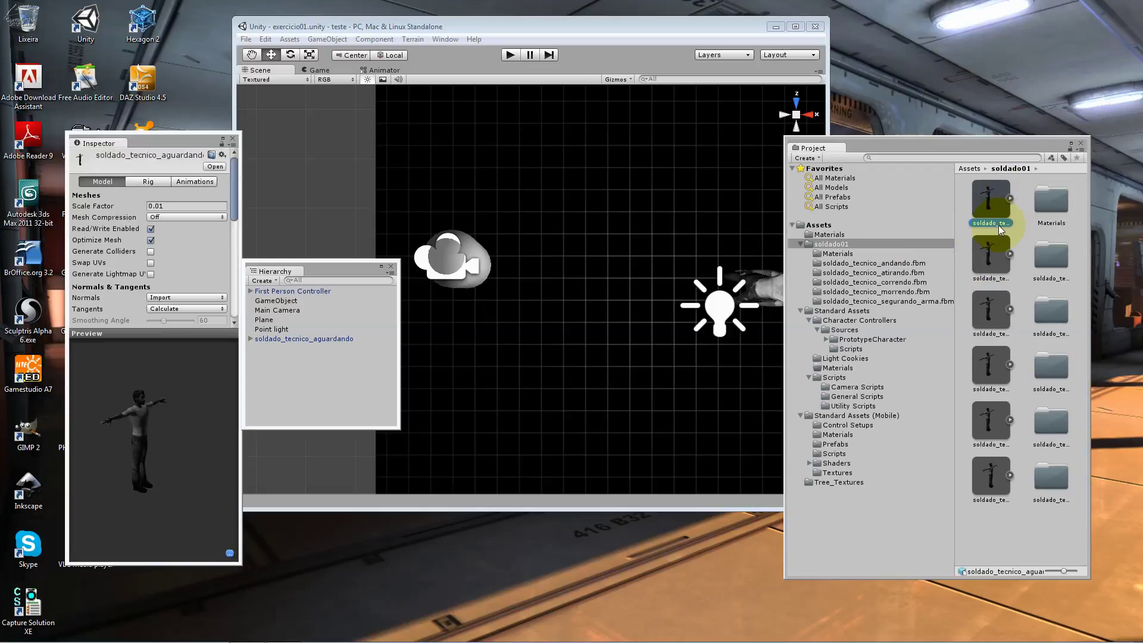
{"action": "left_click", "coordinate": [999, 225]}
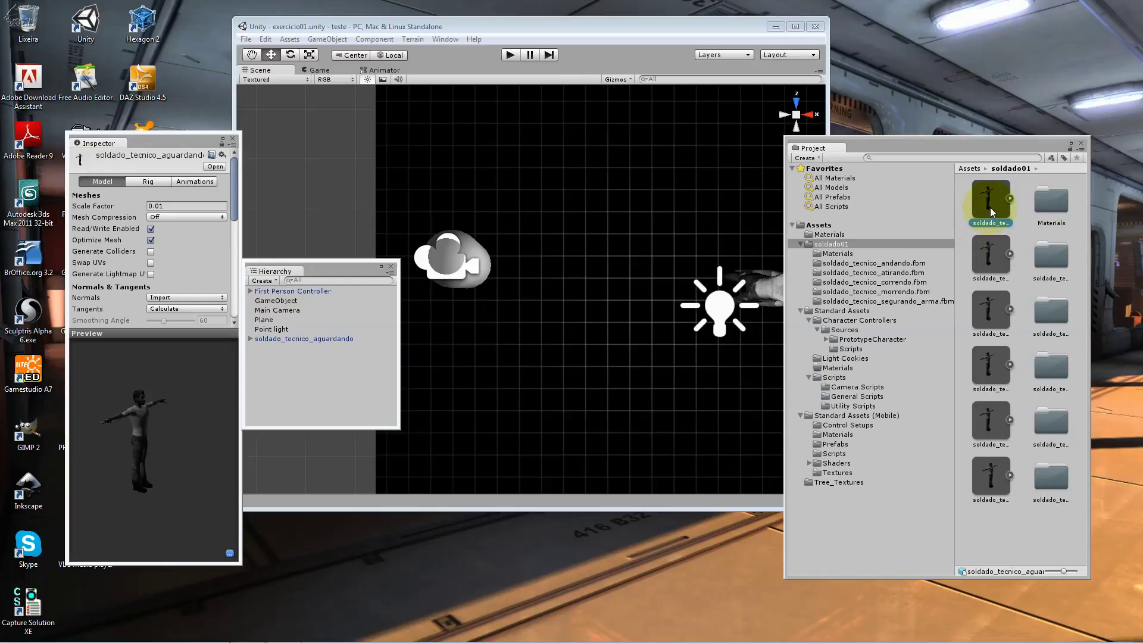
{"action": "double_click", "coordinate": [1038, 209]}
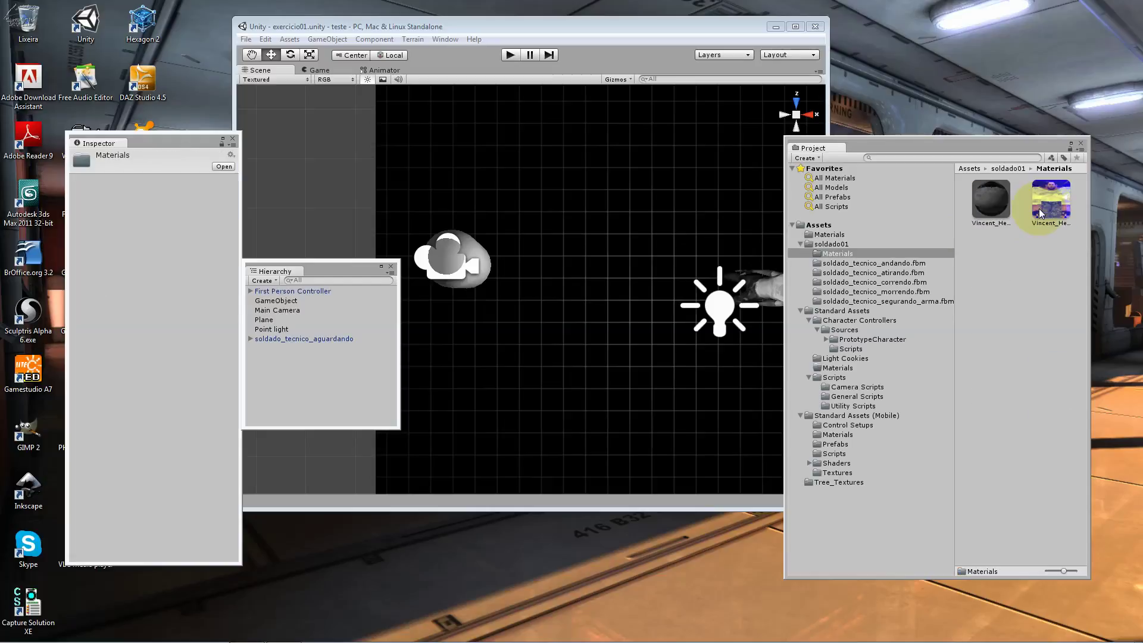
{"action": "left_click", "coordinate": [987, 194]}
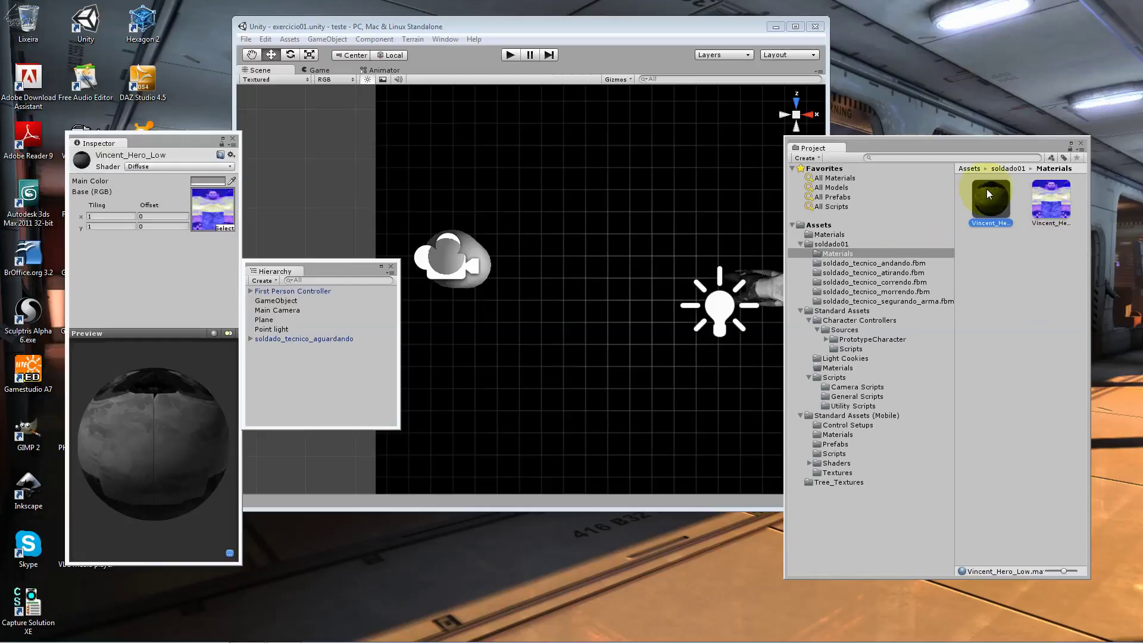
{"action": "left_click", "coordinate": [1059, 221]}
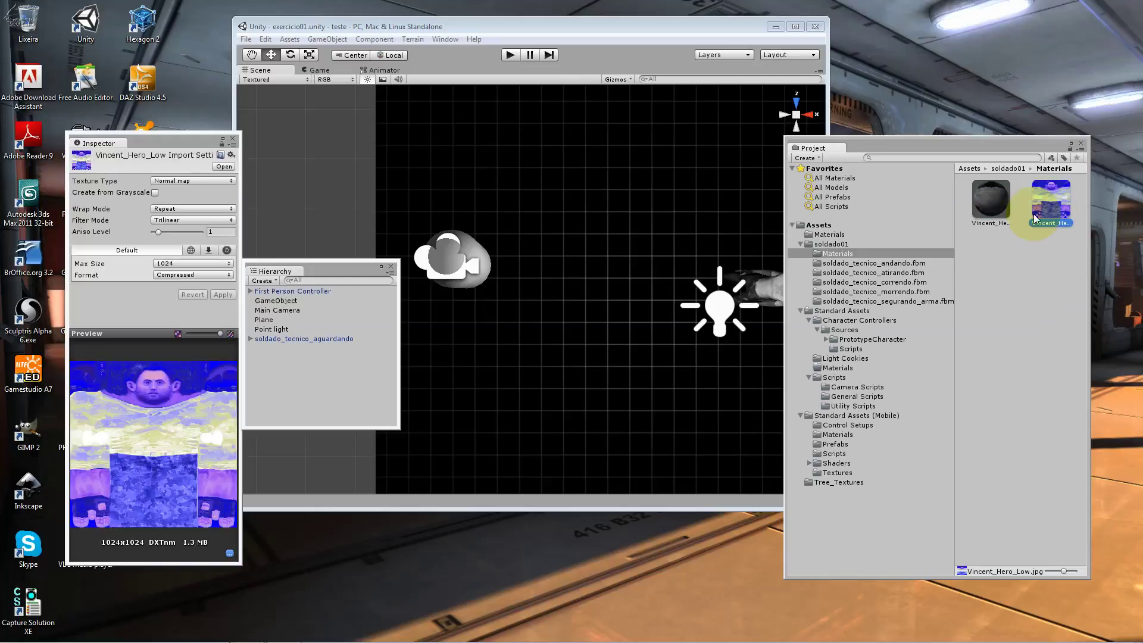
{"action": "left_click", "coordinate": [993, 212]}
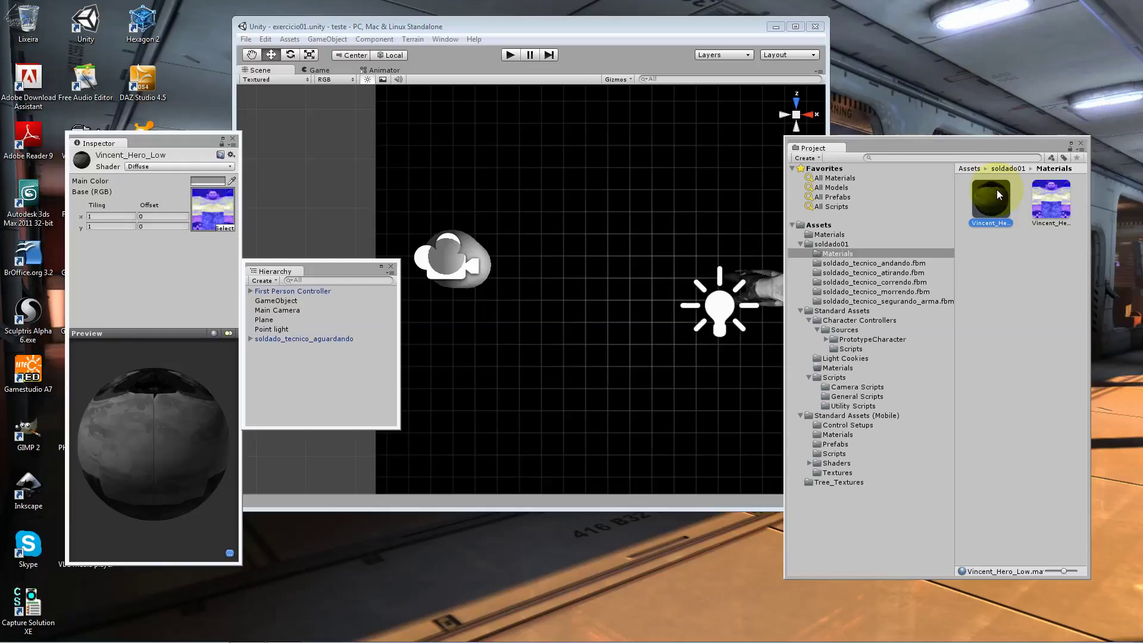
Revisit the Vincent_Hero_Low texture import and Diffuse shader settings, then return to soldado01.
{"action": "left_click", "coordinate": [836, 244]}
{"action": "left_click", "coordinate": [998, 204]}
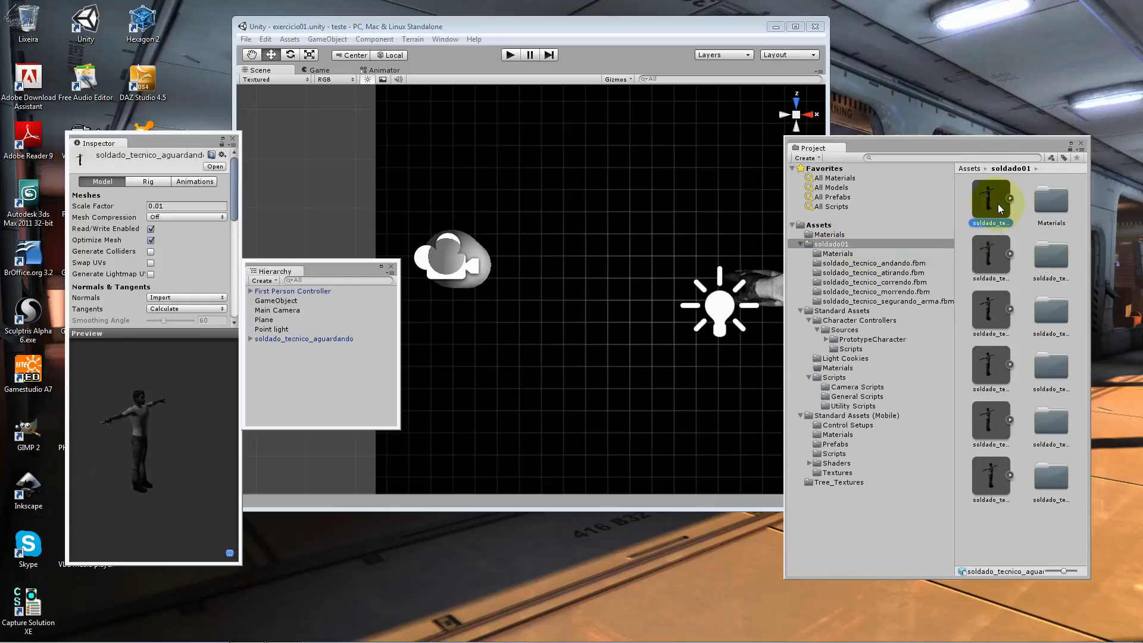
{"action": "double_click", "coordinate": [1055, 203]}
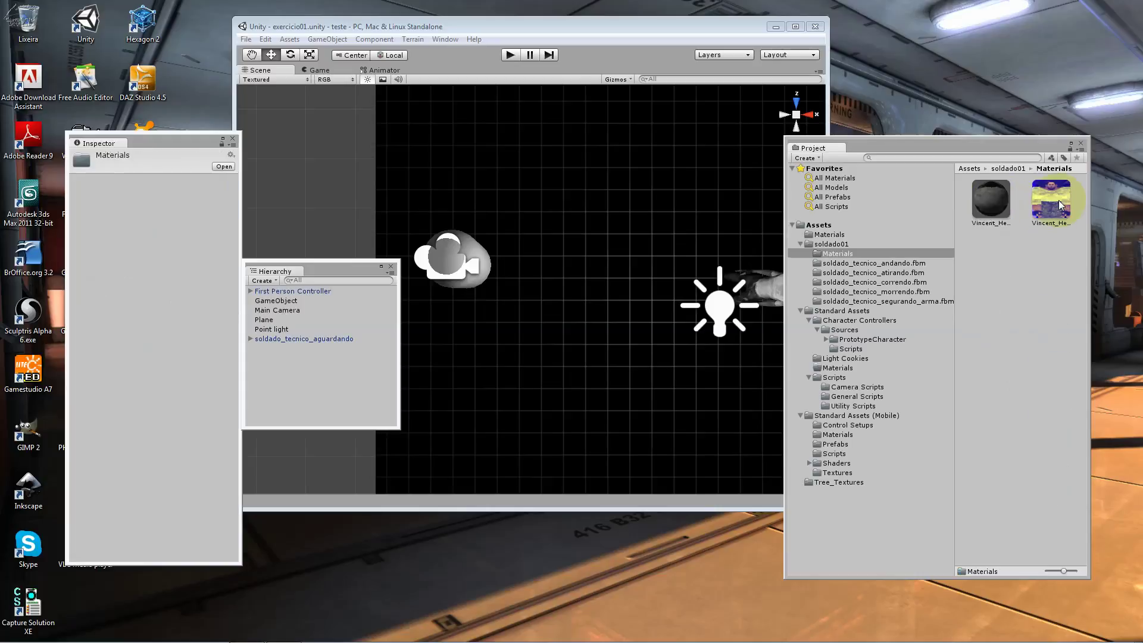
{"action": "left_click", "coordinate": [1059, 205]}
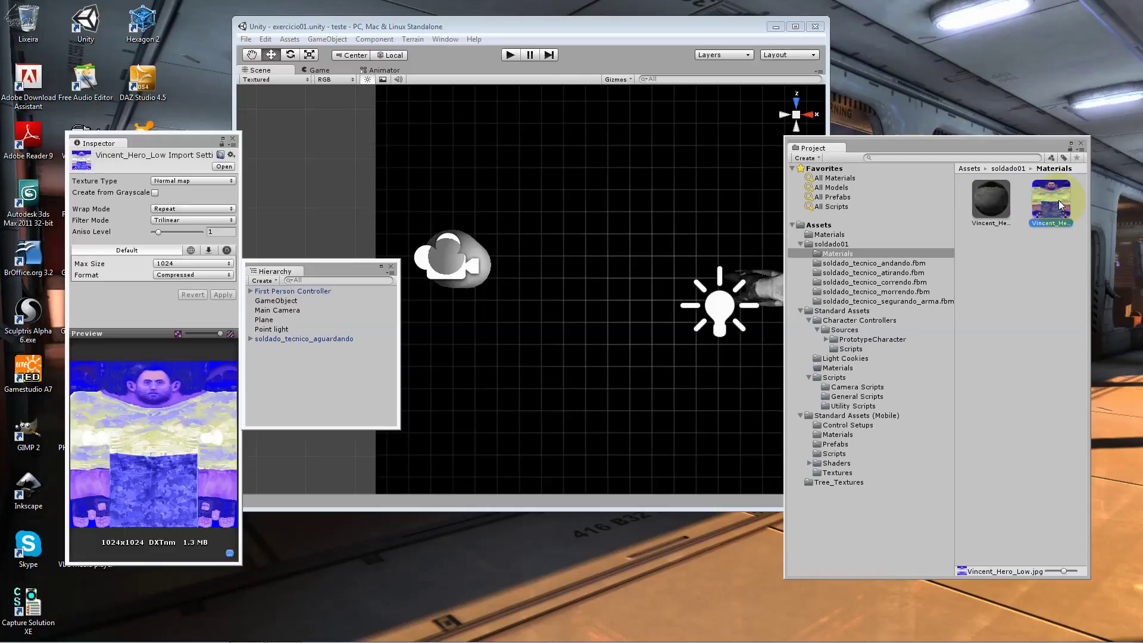
{"action": "left_click", "coordinate": [999, 208]}
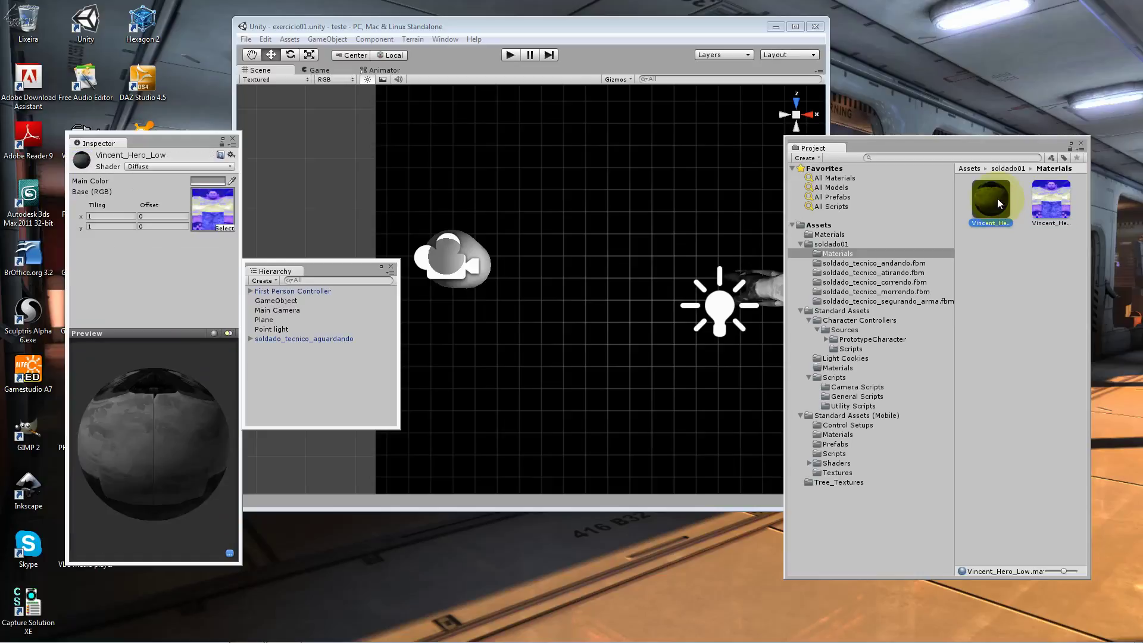
{"action": "left_click", "coordinate": [1009, 168]}
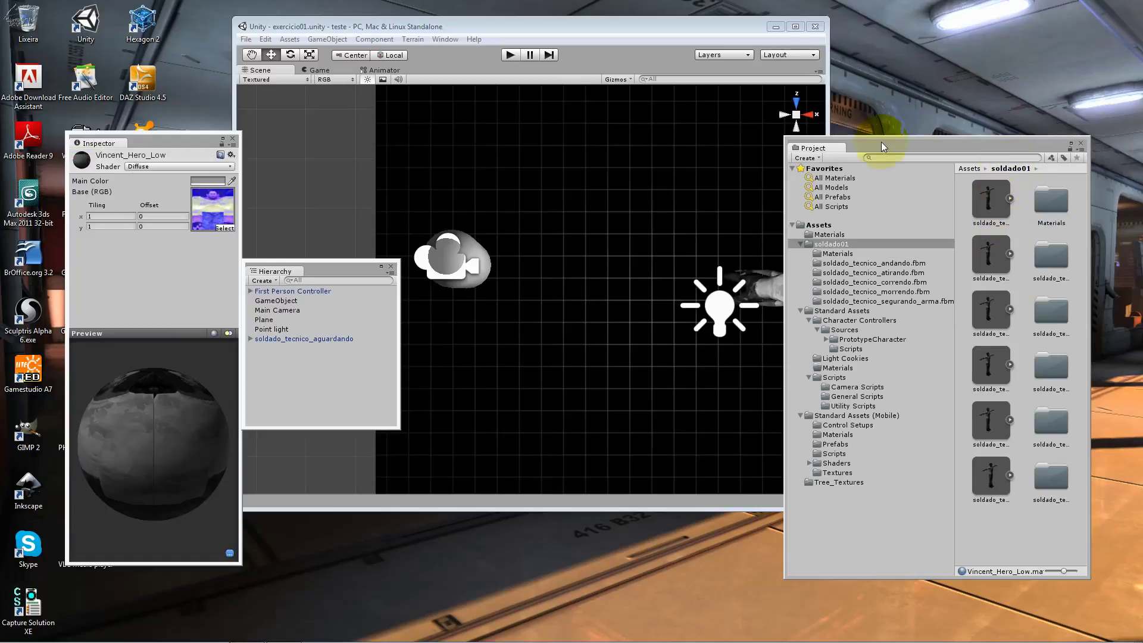
{"action": "left_click", "coordinate": [1007, 198]}
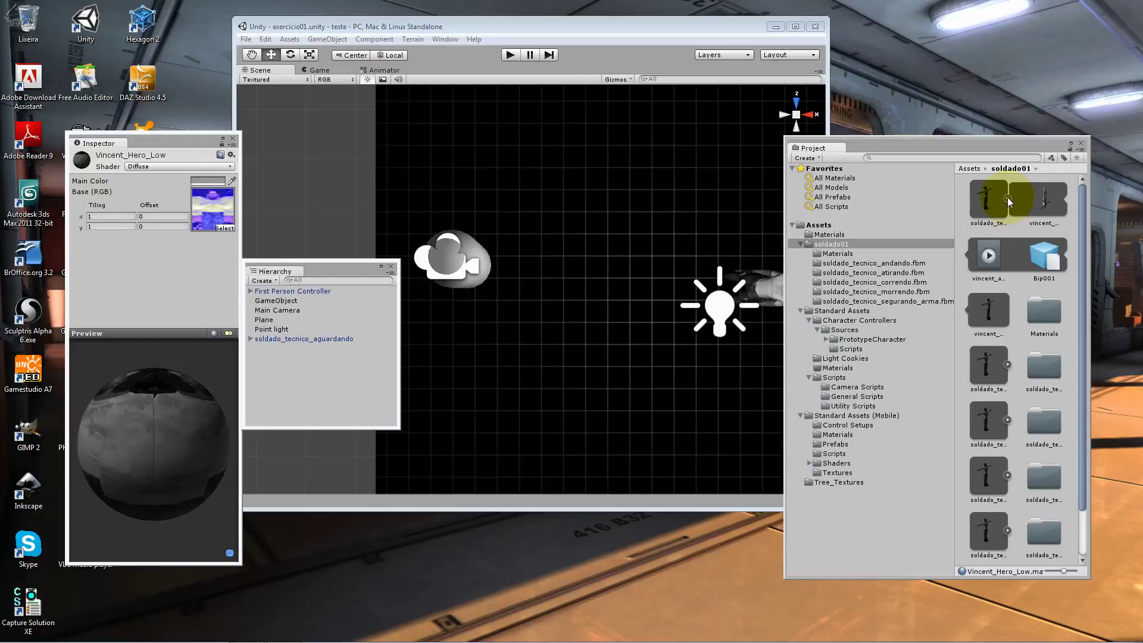
{"action": "left_click", "coordinate": [1007, 199]}
Expand the soldado_tecnico_aguardando model and view its vincent_Casual_Male_Lod_1 mesh.
{"action": "double_click", "coordinate": [988, 199]}
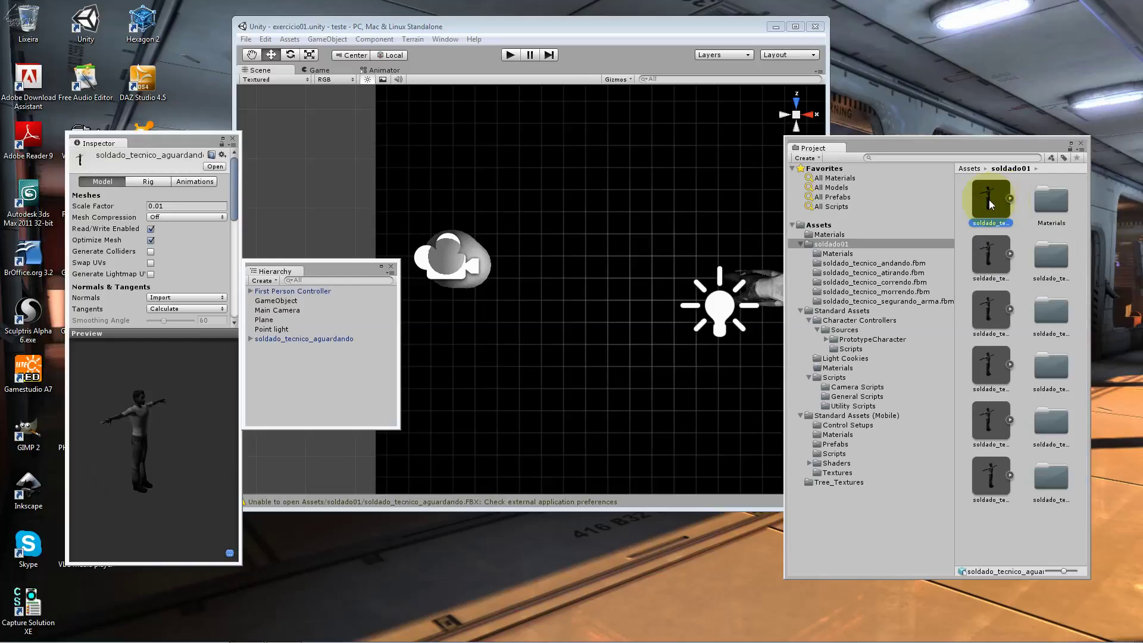
{"action": "left_click", "coordinate": [398, 384]}
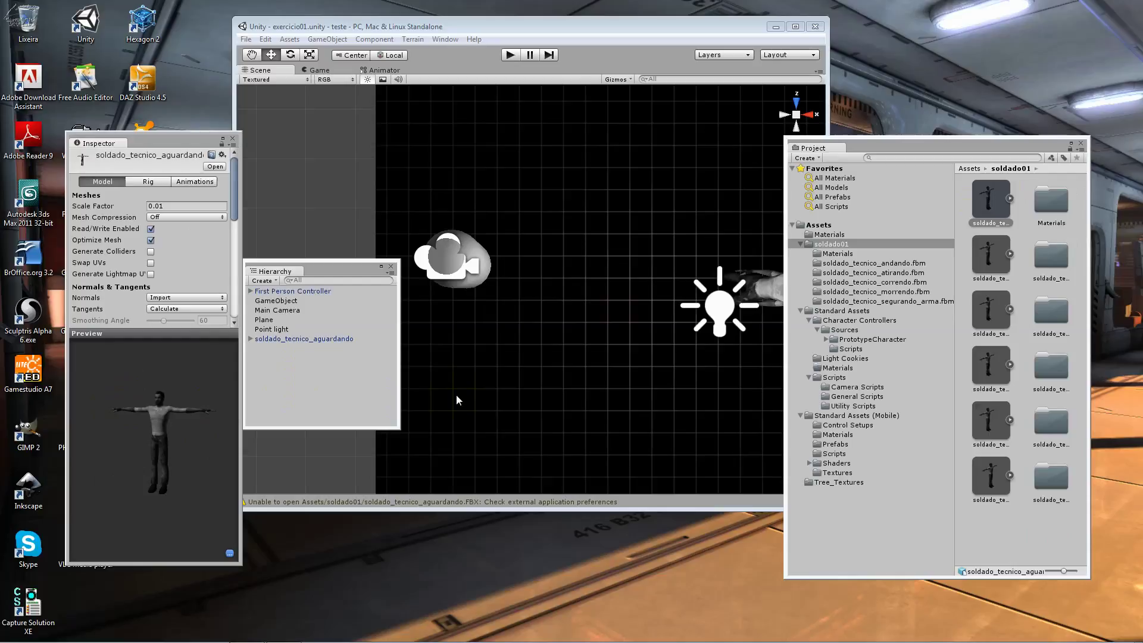
{"action": "left_click", "coordinate": [1008, 202]}
{"action": "left_click", "coordinate": [1008, 201]}
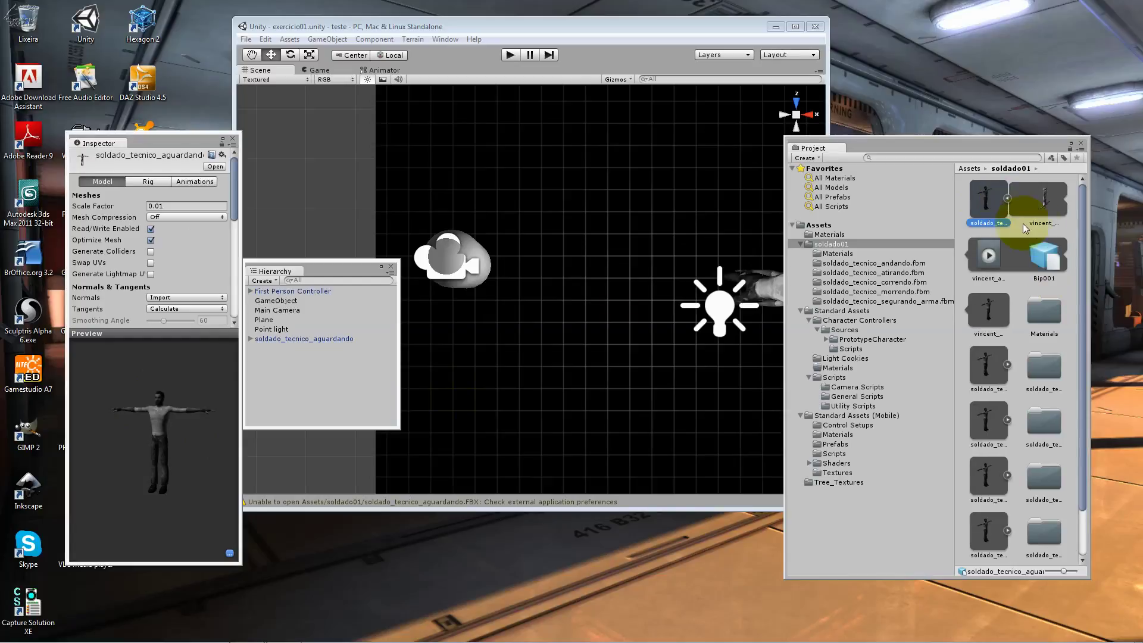
{"action": "left_click", "coordinate": [1046, 212]}
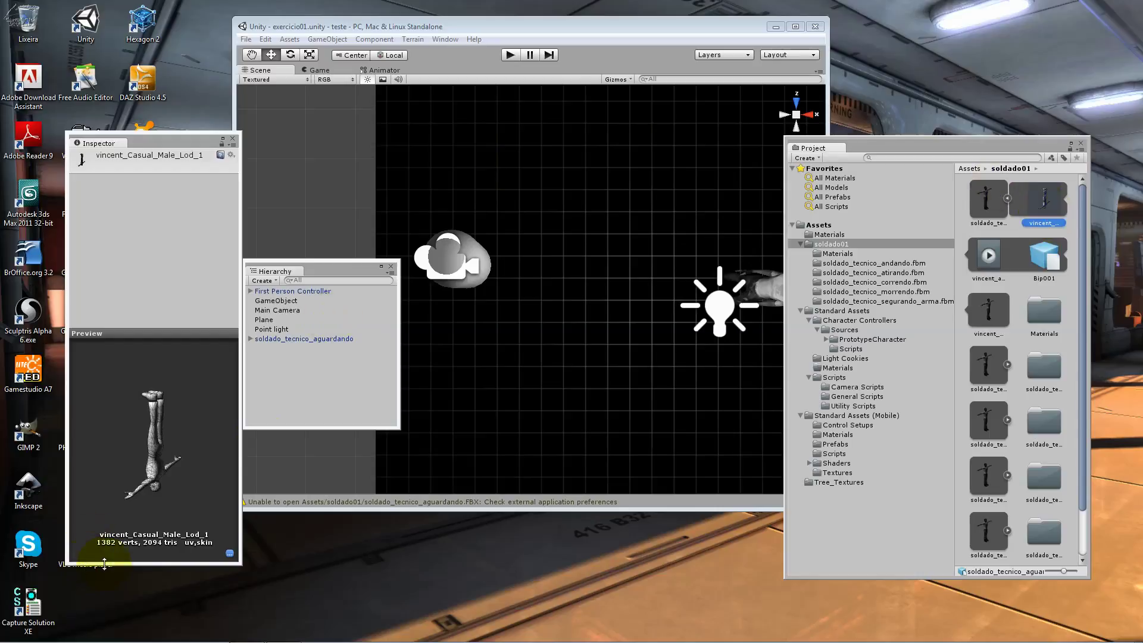
{"action": "left_click", "coordinate": [182, 549]}
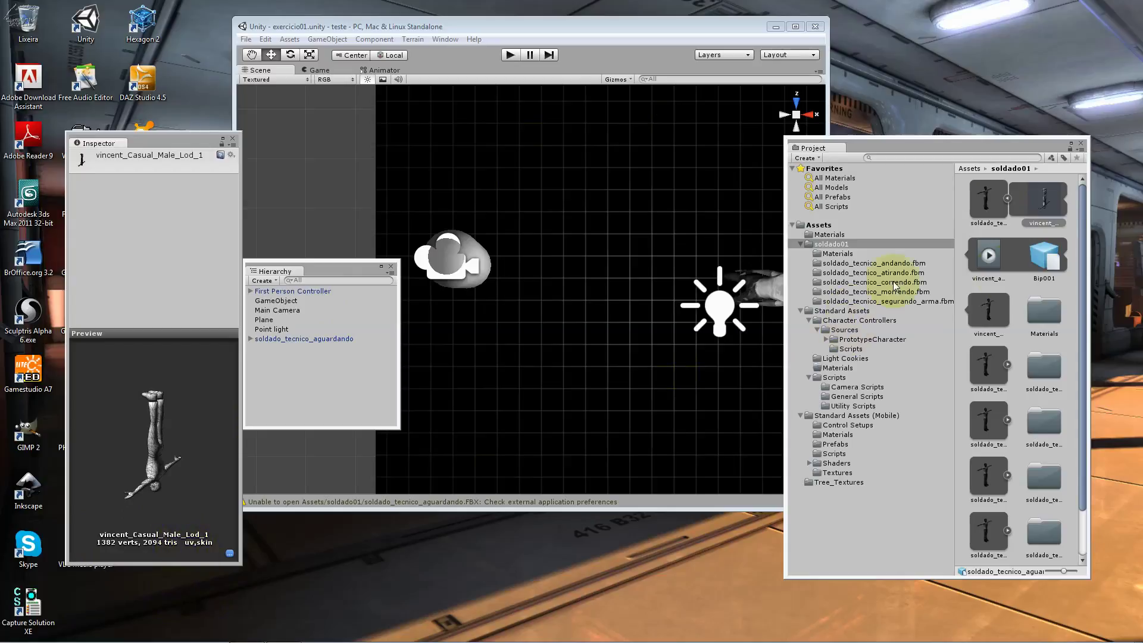
Inspect vincent_aguardando and its Bip001 root, then play the vincent_andando walking clip in the preview.
{"action": "left_click", "coordinate": [990, 259]}
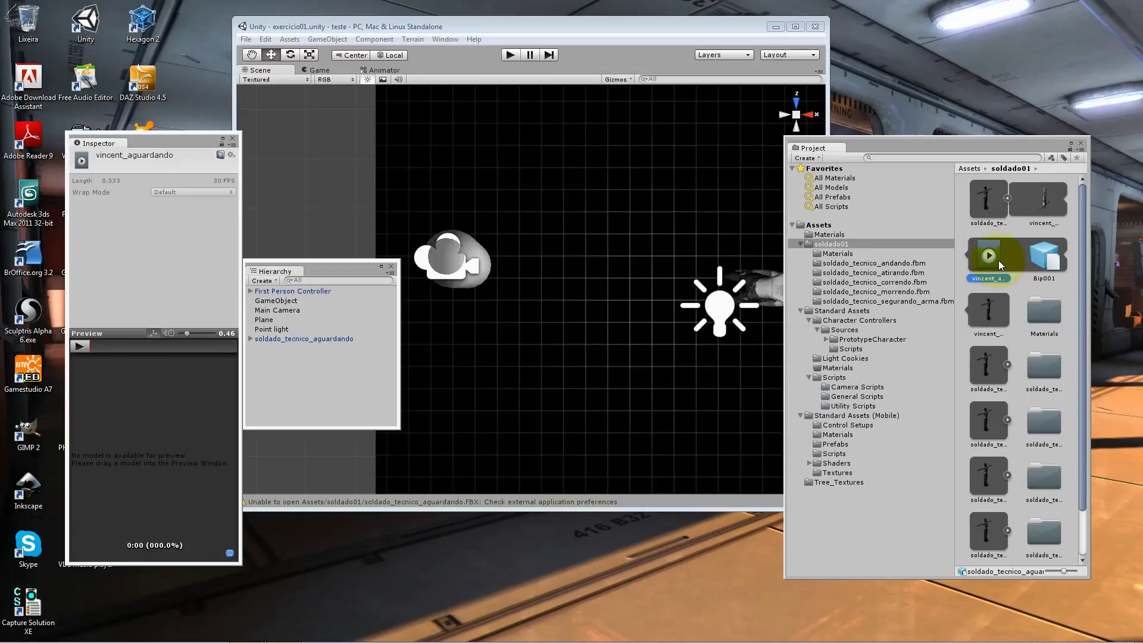
{"action": "left_click", "coordinate": [1041, 265]}
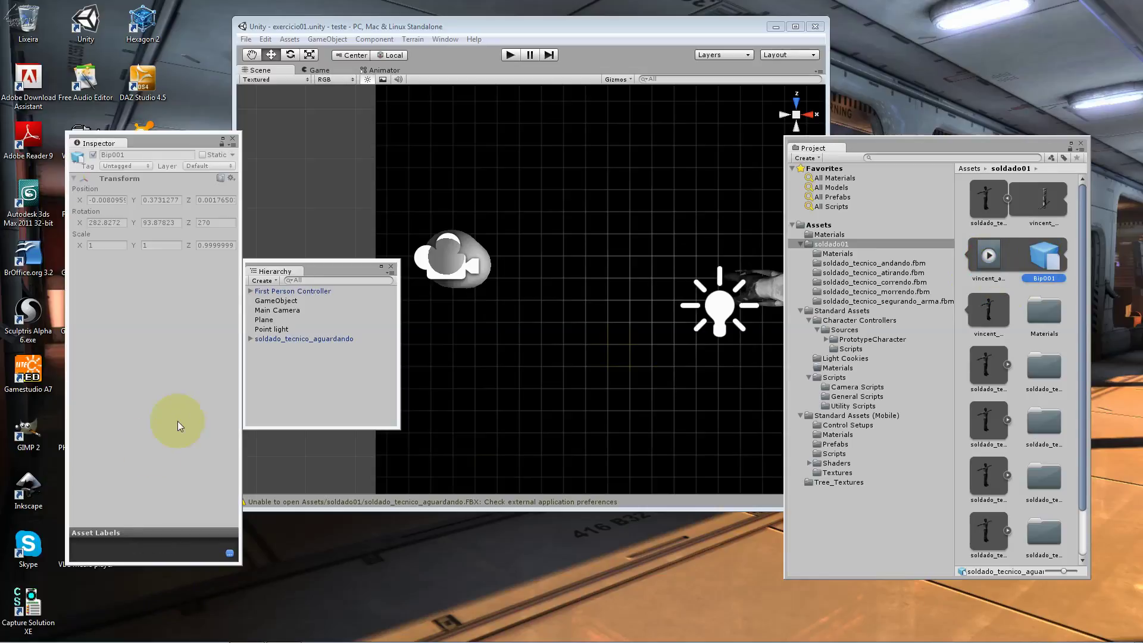
{"action": "left_click", "coordinate": [133, 530]}
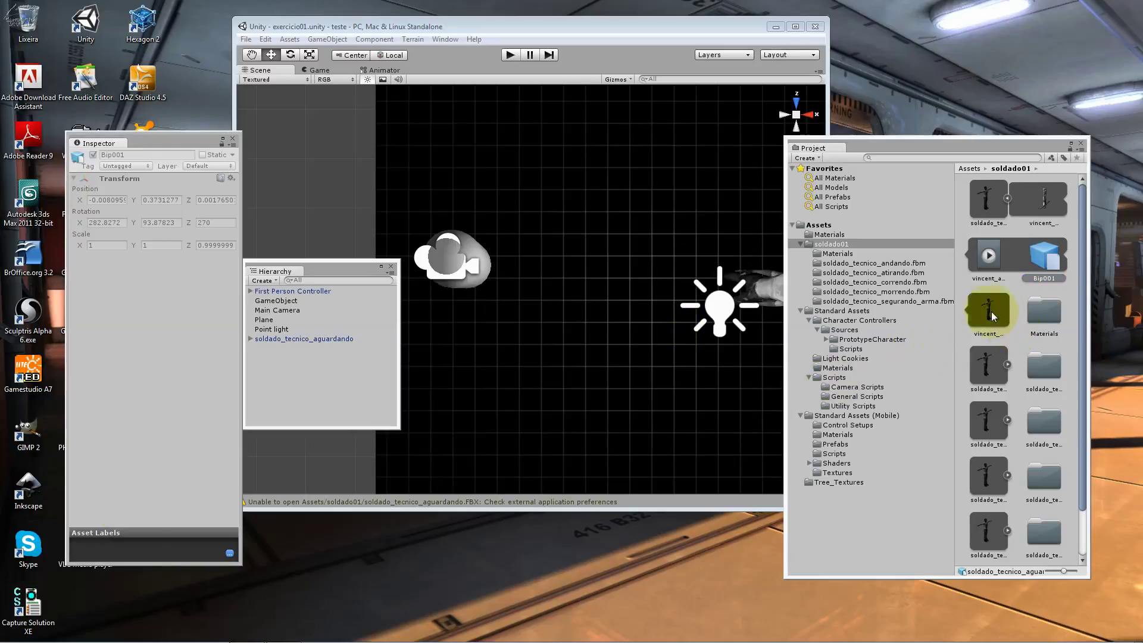
{"action": "left_click", "coordinate": [983, 310]}
{"action": "left_click", "coordinate": [1062, 321]}
{"action": "left_click", "coordinate": [988, 322]}
{"action": "left_click", "coordinate": [1006, 364]}
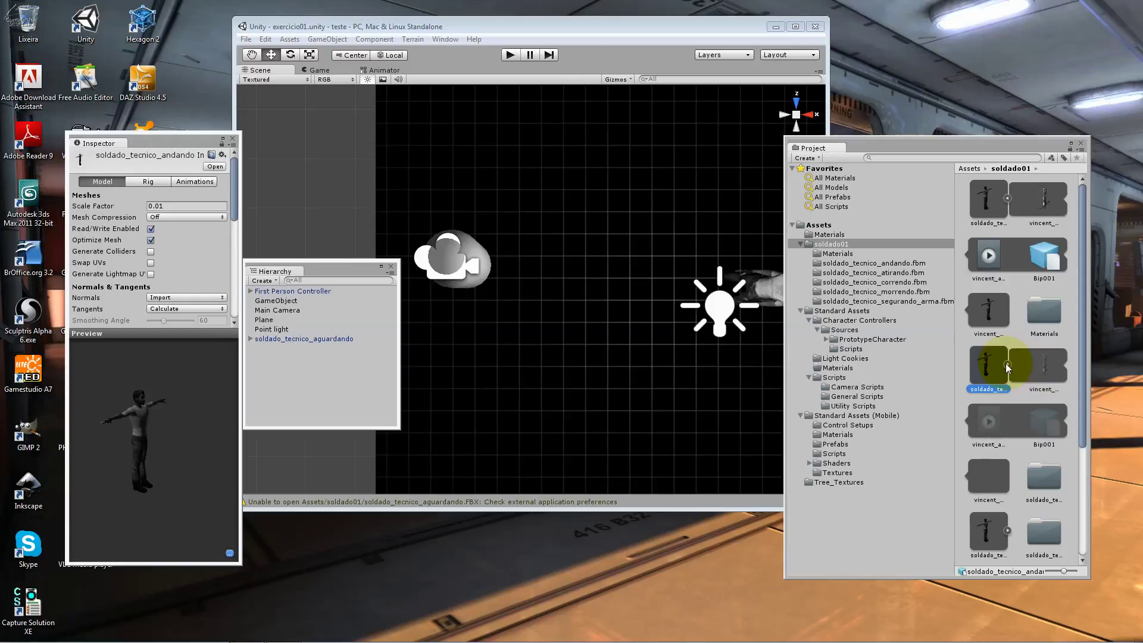
{"action": "left_click", "coordinate": [982, 427]}
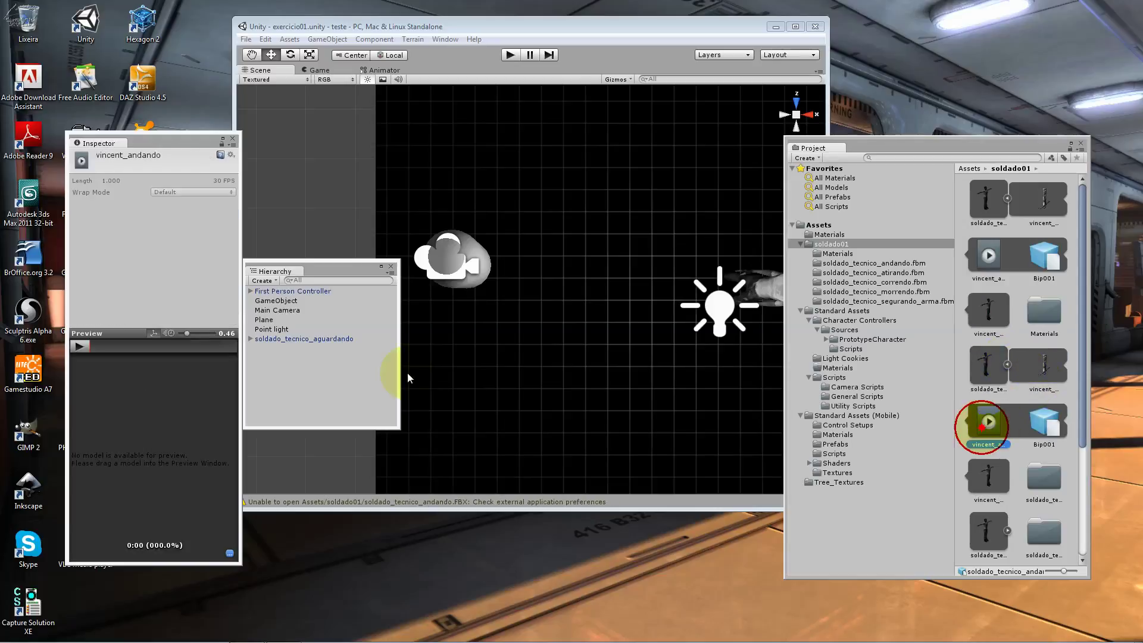
{"action": "left_click", "coordinate": [80, 347]}
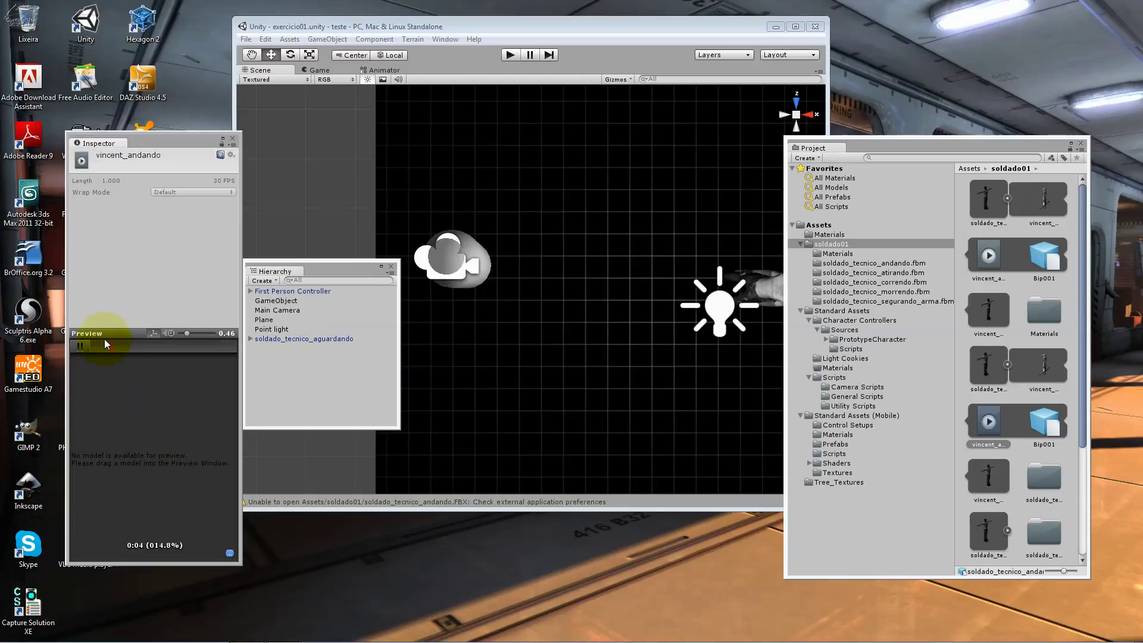
{"action": "left_click", "coordinate": [83, 335]}
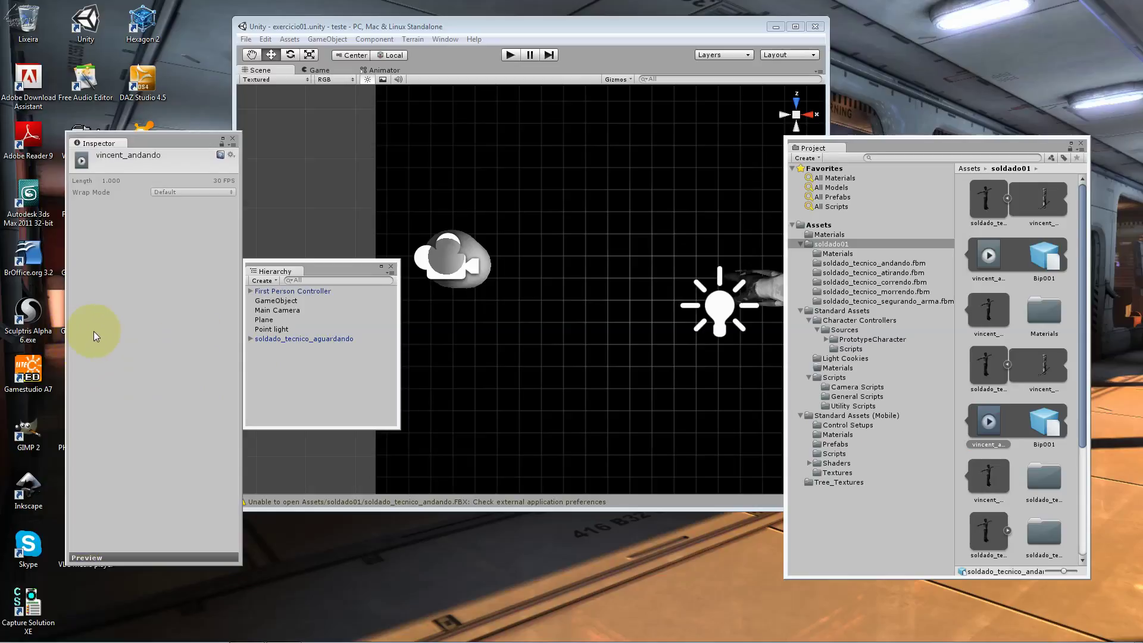
{"action": "left_click_drag", "start_coordinate": [106, 552], "coordinate": [89, 295]}
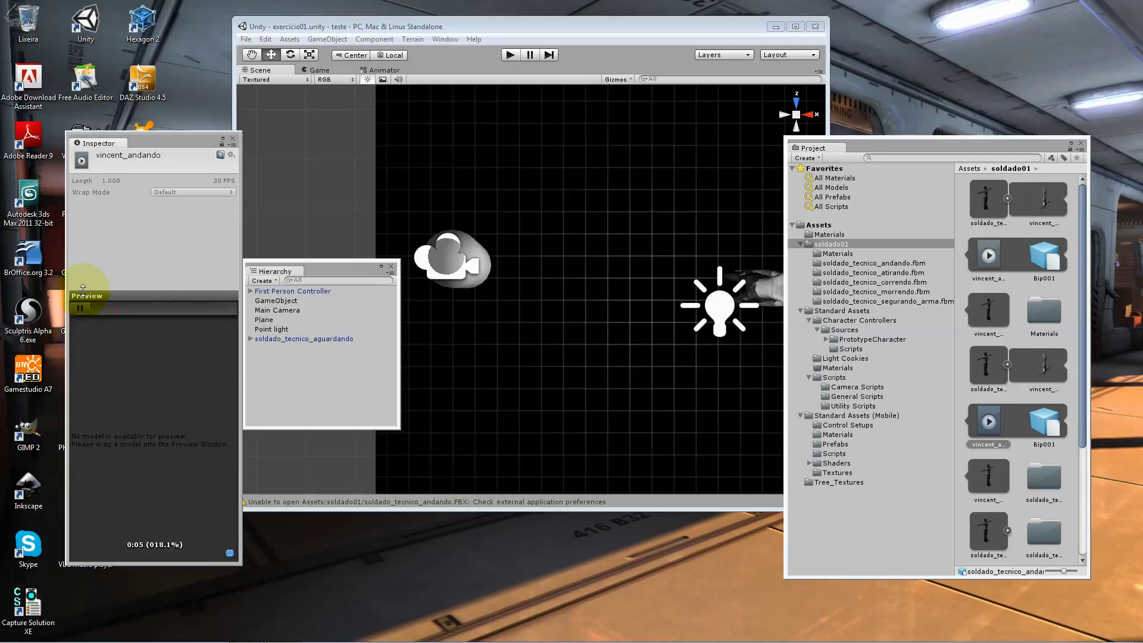
Load the soldier model into the vincent_aguardando clip preview and turn it to a side view.
{"action": "left_click", "coordinate": [1033, 208]}
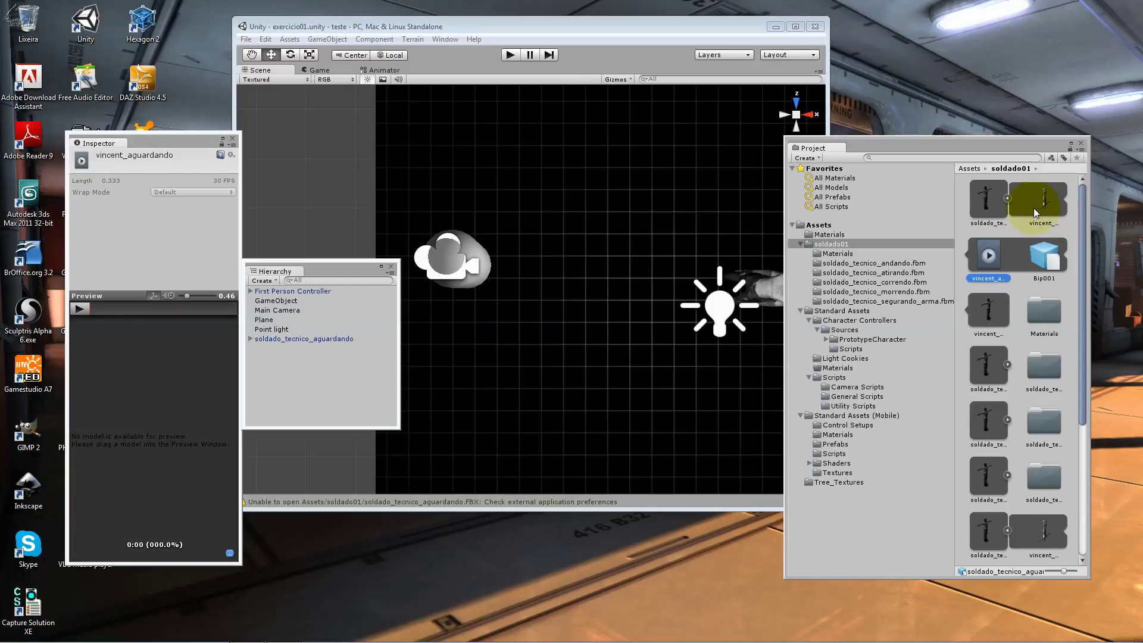
{"action": "left_click", "coordinate": [128, 457]}
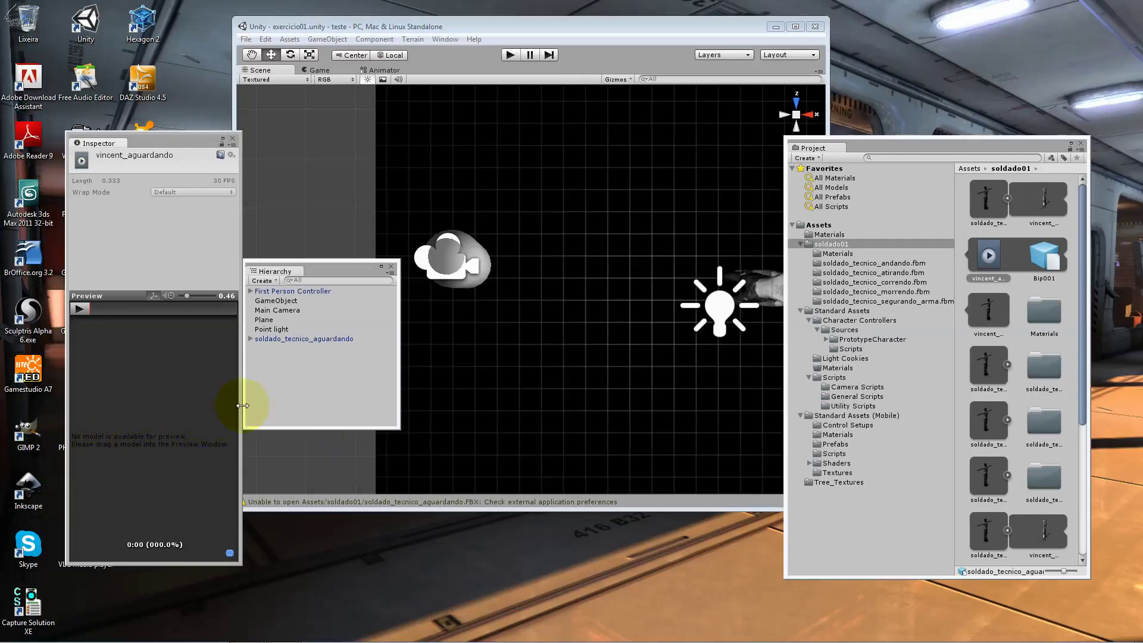
{"action": "left_click", "coordinate": [1044, 203]}
{"action": "left_click_drag", "start_coordinate": [1044, 203], "coordinate": [230, 395]}
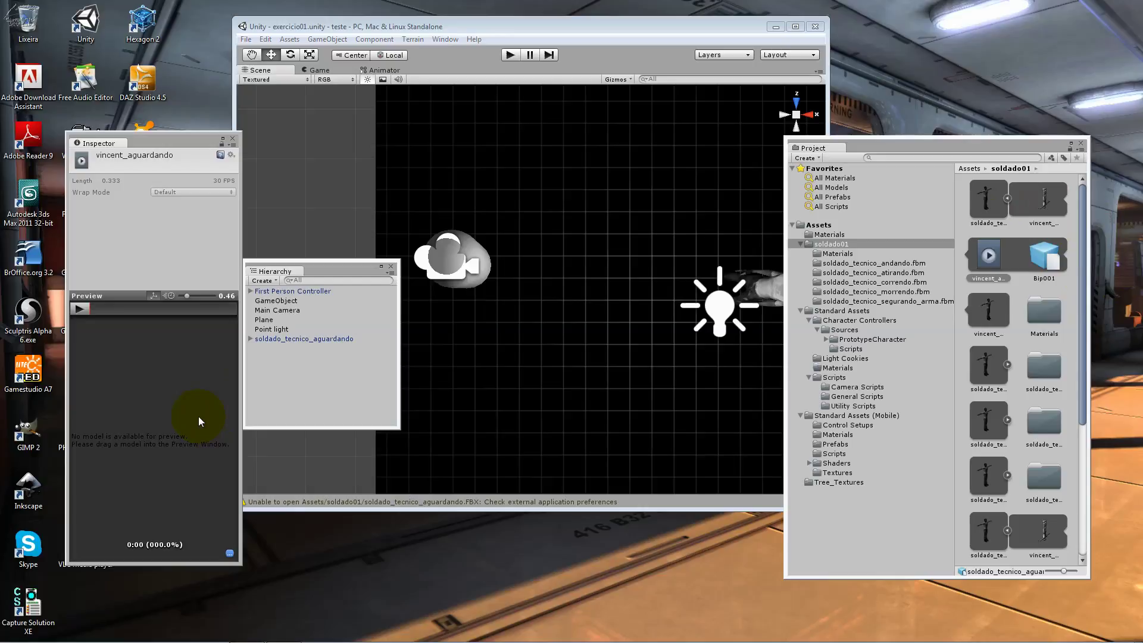
{"action": "left_click_drag", "start_coordinate": [980, 196], "coordinate": [169, 439]}
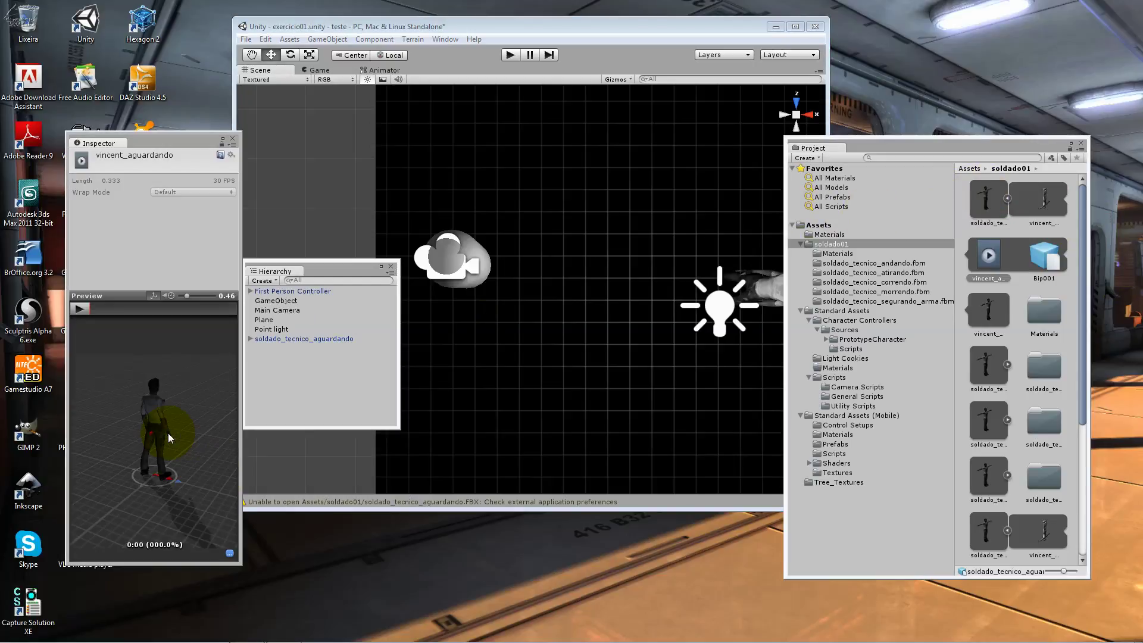
{"action": "mouse_move", "coordinate": [168, 438]}
{"action": "left_mouse_down"}
{"action": "mouse_move", "coordinate": [91, 431]}
{"action": "mouse_move", "coordinate": [136, 465]}
{"action": "left_mouse_up"}
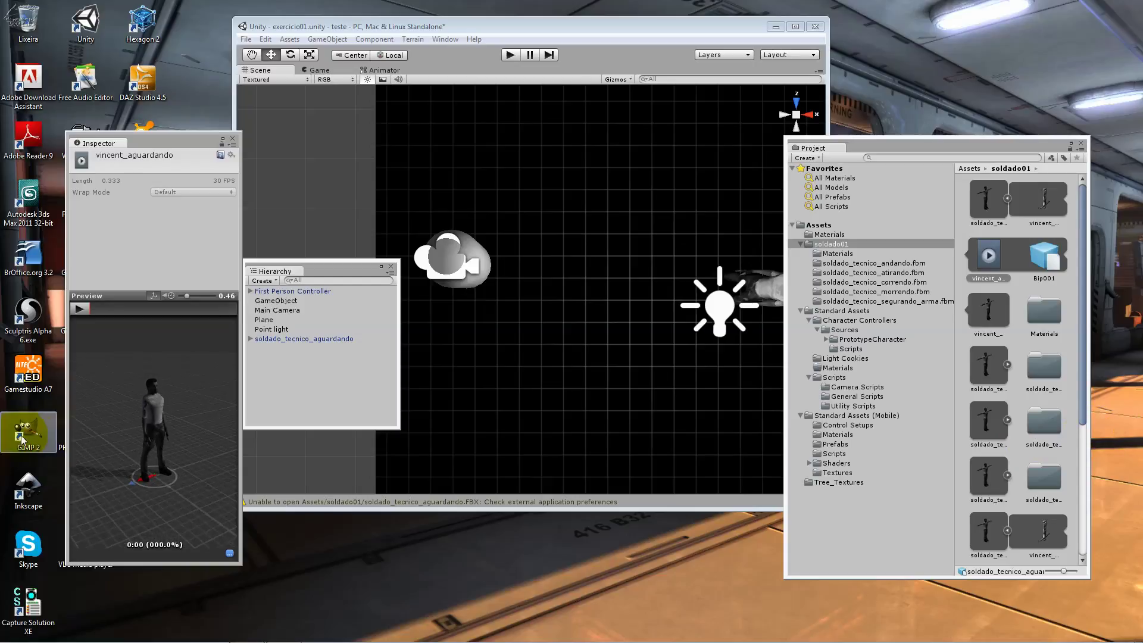
Reposition the clip panel, orbit the preview, and play vincent_aguardando at a faster speed.
{"action": "left_click_drag", "start_coordinate": [158, 140], "coordinate": [650, 106]}
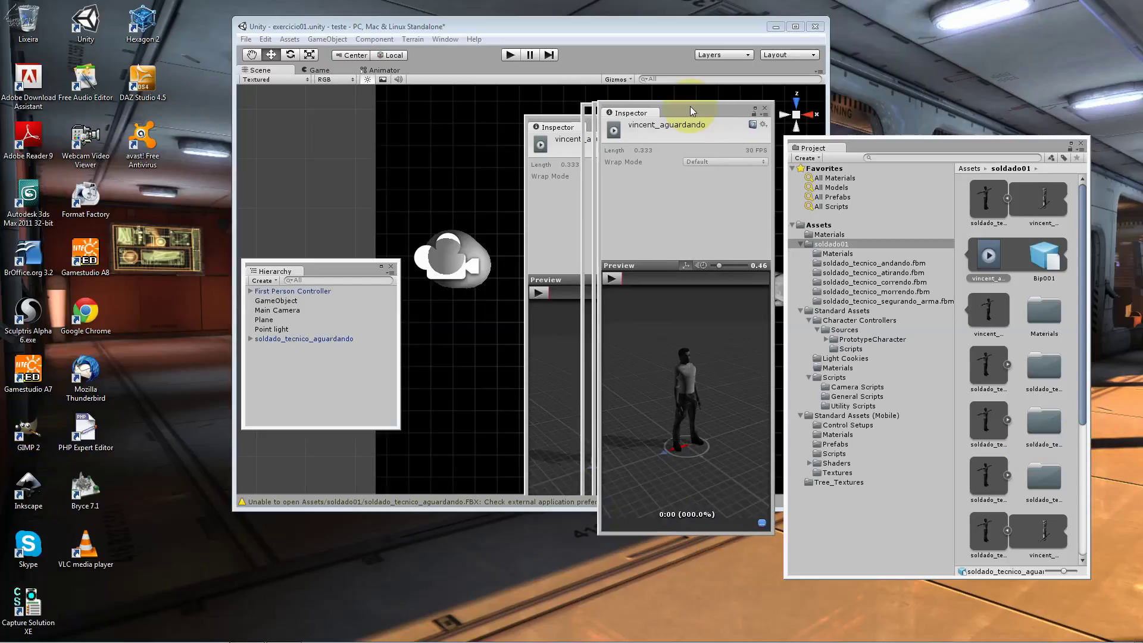
{"action": "left_click", "coordinate": [707, 378]}
{"action": "mouse_move", "coordinate": [650, 394]}
{"action": "left_mouse_down"}
{"action": "mouse_move", "coordinate": [656, 415]}
{"action": "mouse_move", "coordinate": [373, 398]}
{"action": "mouse_move", "coordinate": [645, 441]}
{"action": "mouse_move", "coordinate": [644, 388]}
{"action": "mouse_move", "coordinate": [626, 398]}
{"action": "left_mouse_up"}
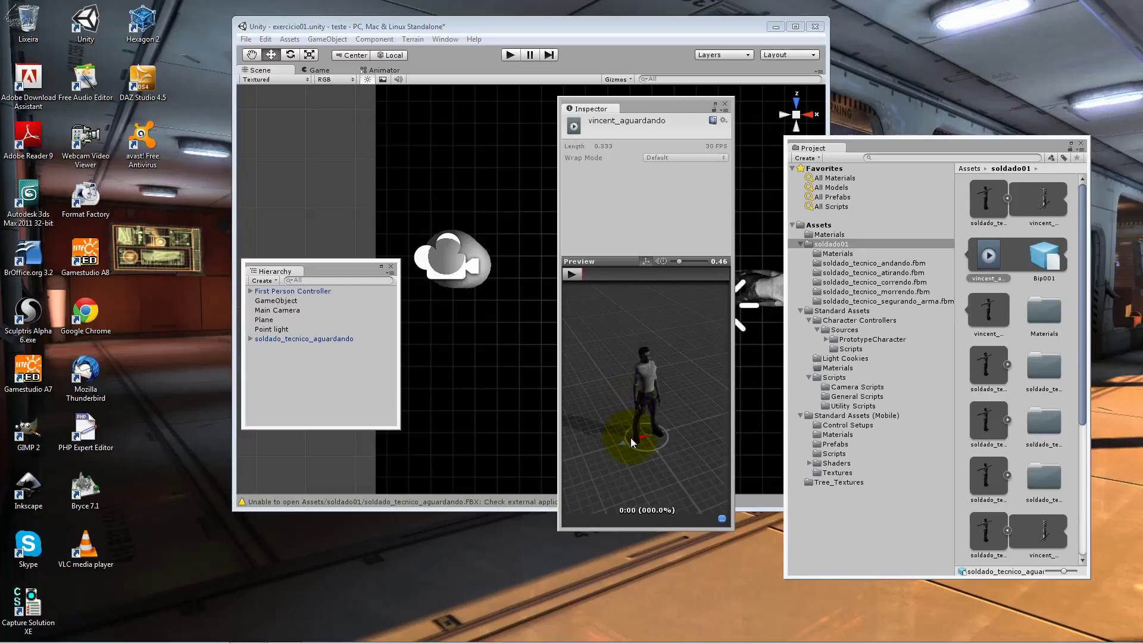
{"action": "left_click", "coordinate": [572, 274]}
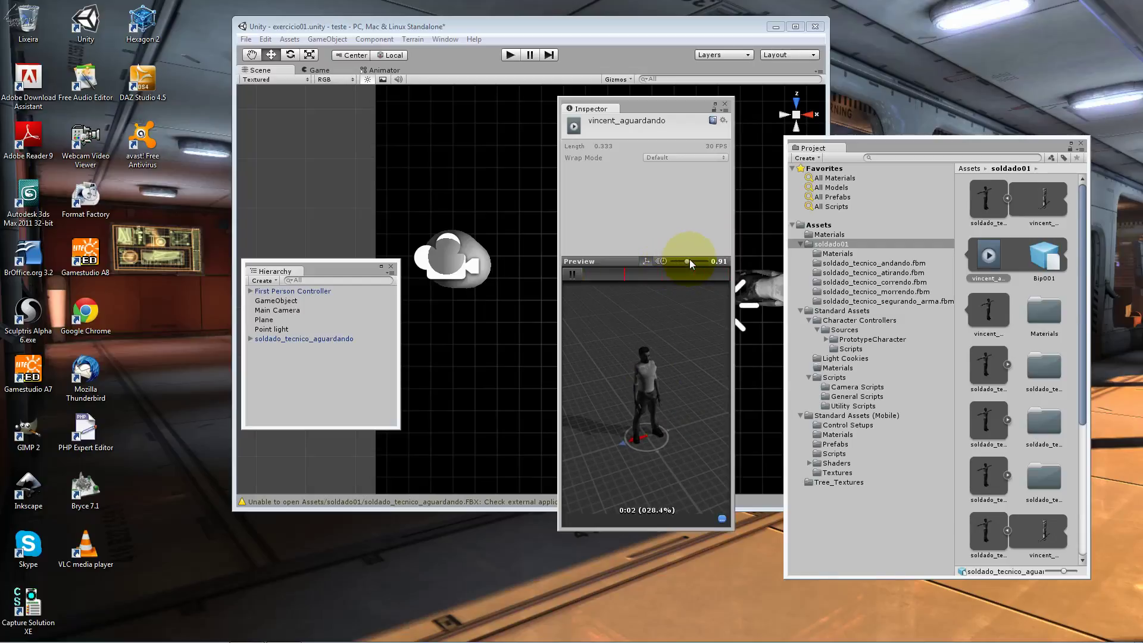
{"action": "left_click_drag", "start_coordinate": [687, 261], "coordinate": [718, 262]}
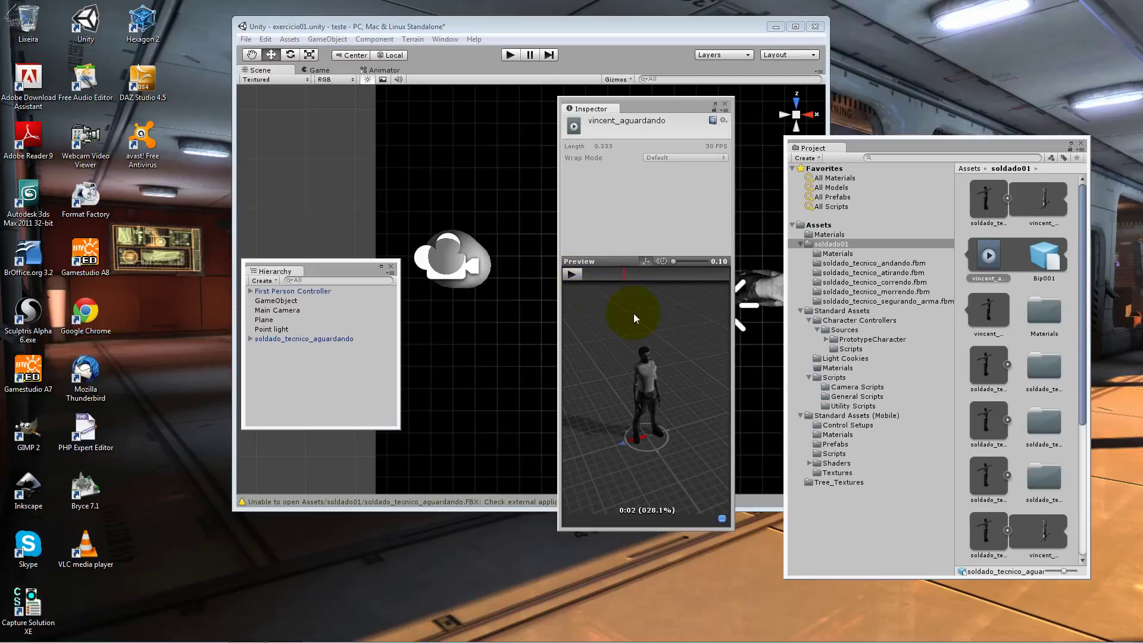
{"action": "left_click", "coordinate": [1006, 365]}
Play the vincent_andando walking clip in the preview, raising speed to 1.30.
{"action": "left_click", "coordinate": [988, 421]}
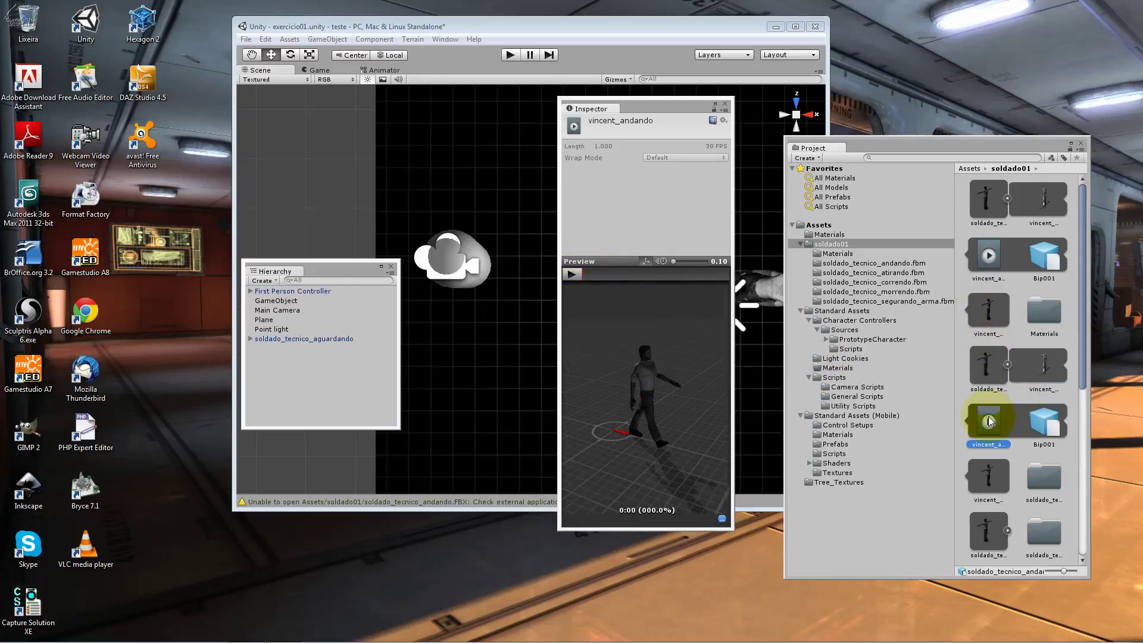
{"action": "left_click", "coordinate": [573, 275]}
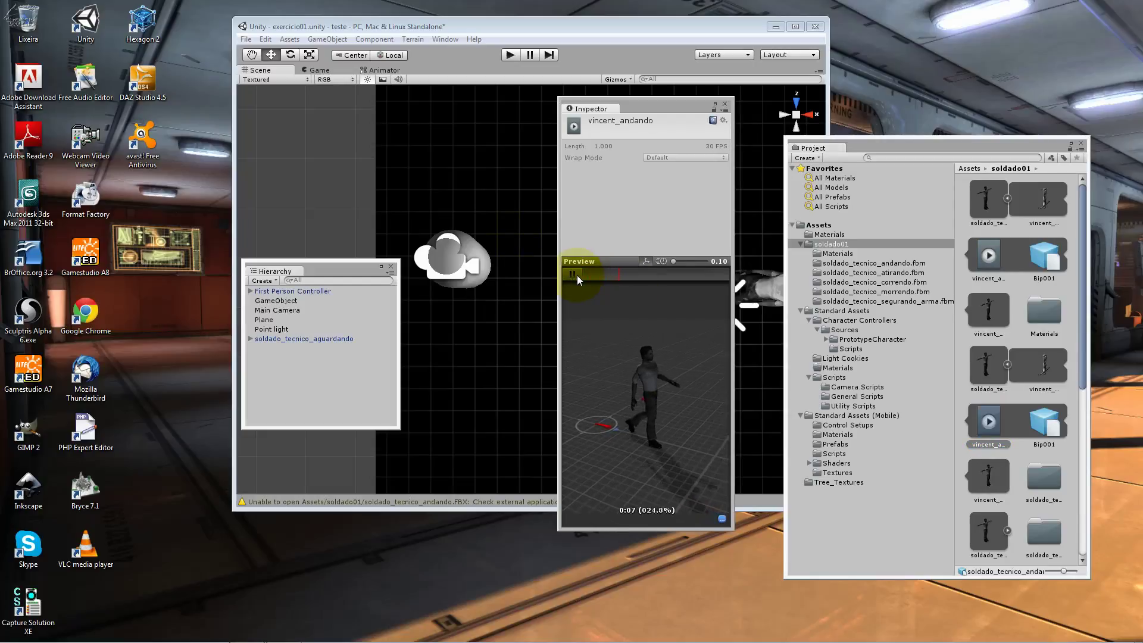
{"action": "left_click_drag", "start_coordinate": [674, 260], "coordinate": [678, 261]}
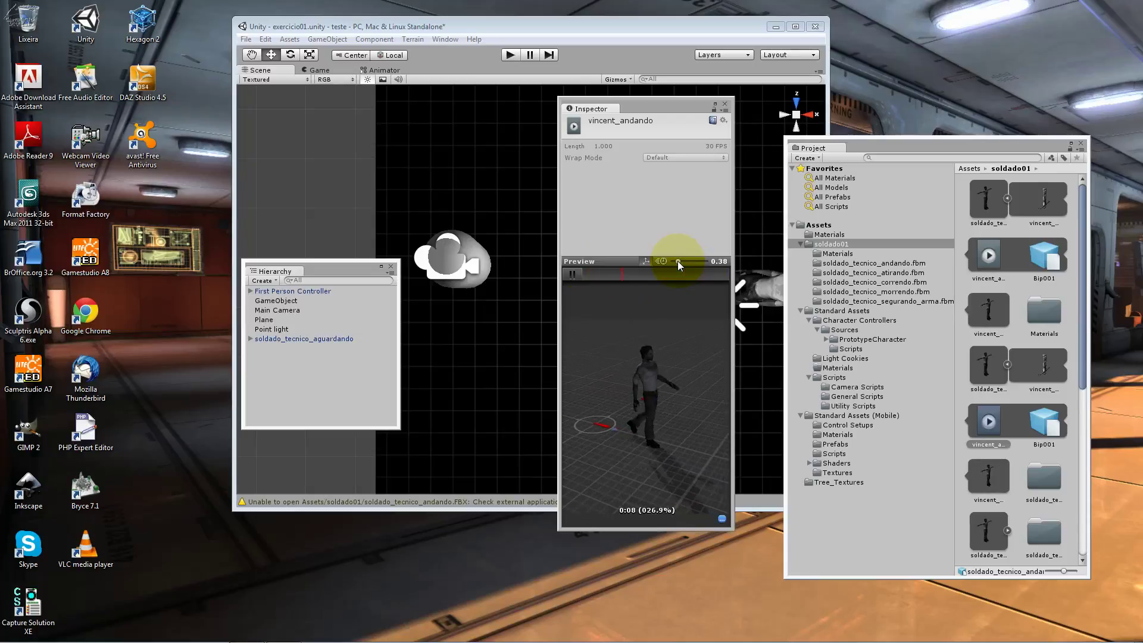
{"action": "mouse_move", "coordinate": [678, 262]}
{"action": "left_mouse_down"}
{"action": "mouse_move", "coordinate": [713, 263]}
{"action": "mouse_move", "coordinate": [678, 262]}
{"action": "left_mouse_up"}
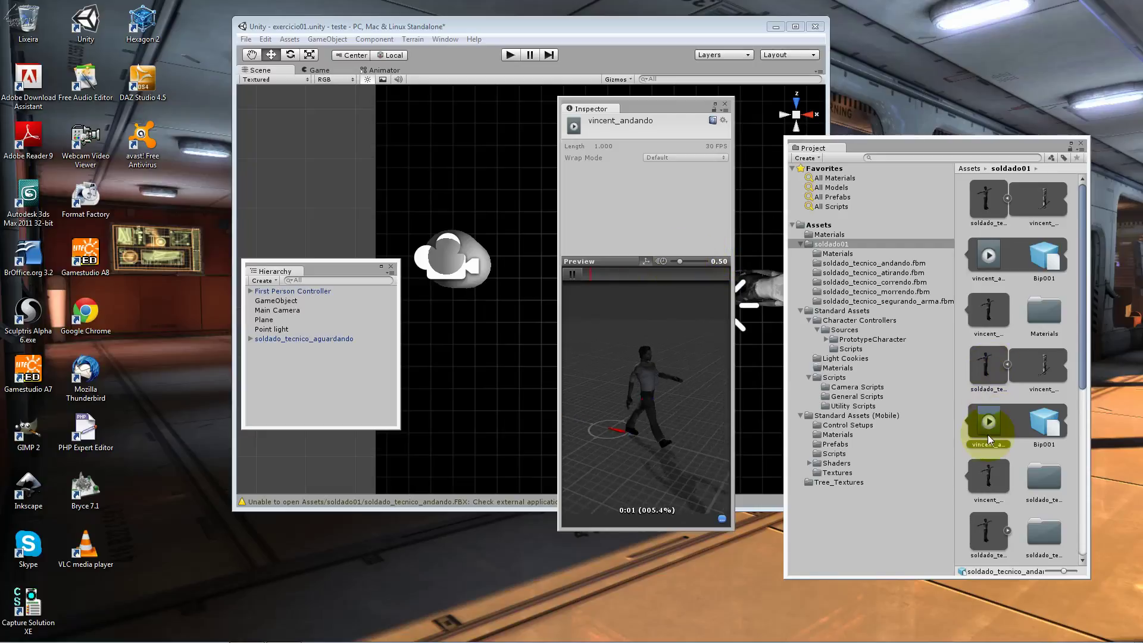
Play the vincent_atirando shooting clip enlarged, with pivot shown, at about 1.00 speed.
{"action": "left_click", "coordinate": [999, 476]}
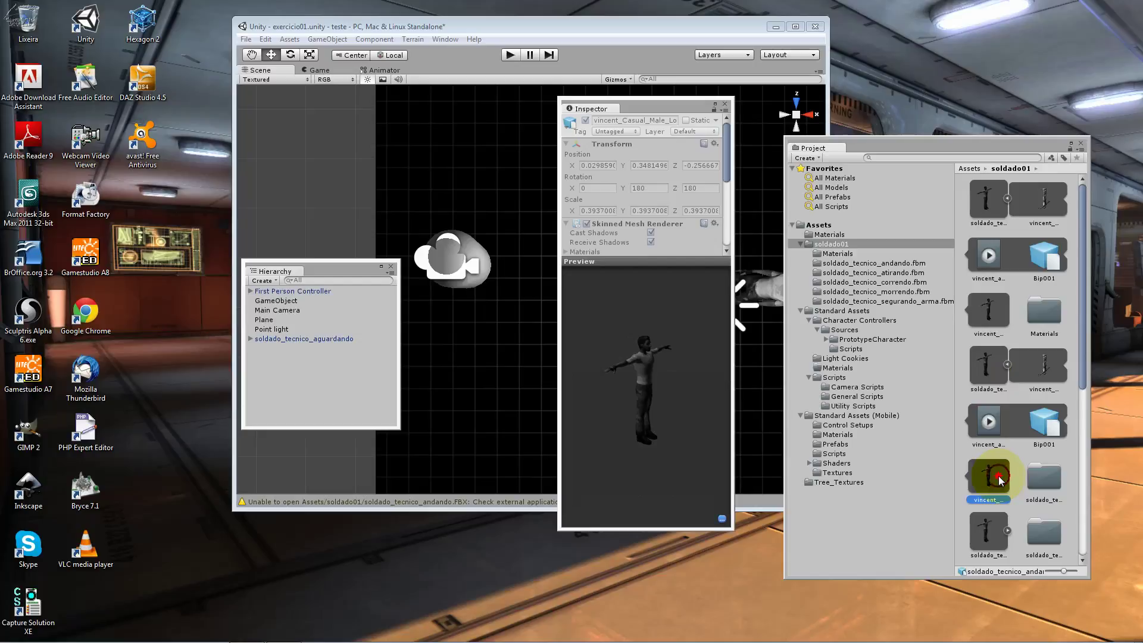
{"action": "scroll", "coordinate": [1006, 449], "scroll_direction": "down", "scroll_amount": 1}
{"action": "scroll", "coordinate": [1015, 455], "scroll_direction": "down", "scroll_amount": 1}
{"action": "left_click", "coordinate": [988, 478]}
{"action": "left_click", "coordinate": [571, 273]}
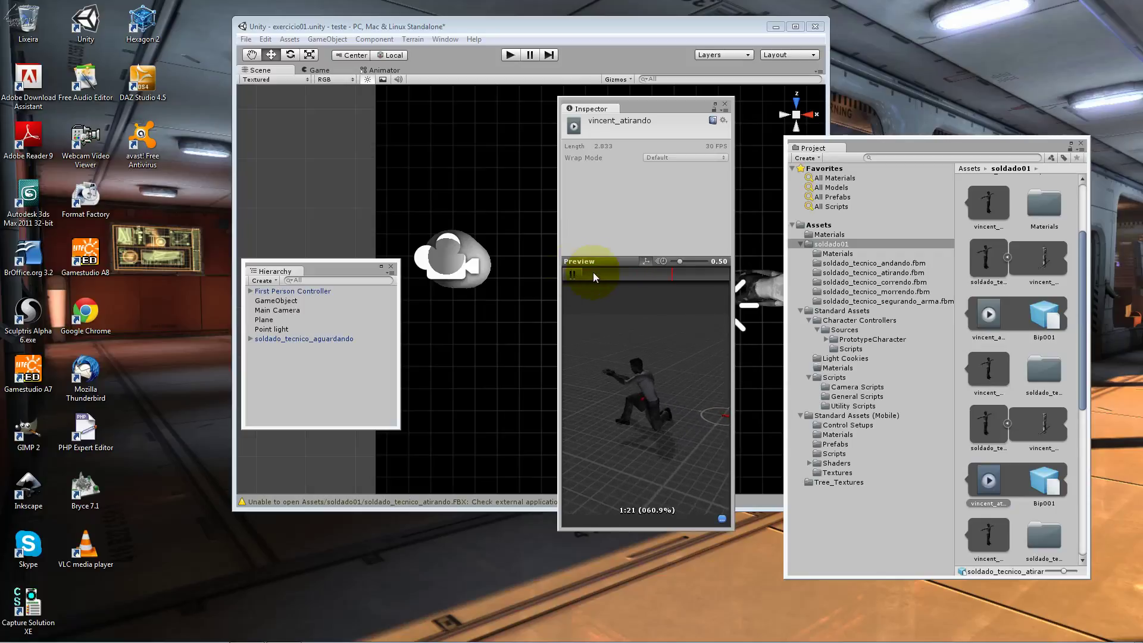
{"action": "left_click_drag", "start_coordinate": [679, 261], "coordinate": [687, 261]}
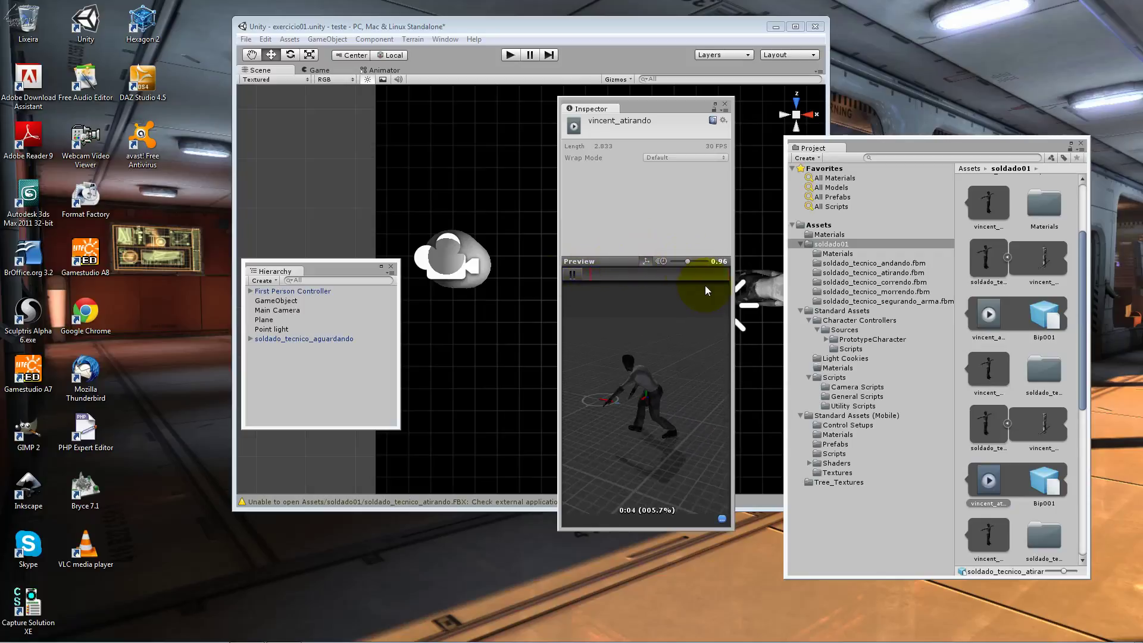
{"action": "left_click_drag", "start_coordinate": [733, 531], "coordinate": [864, 625]}
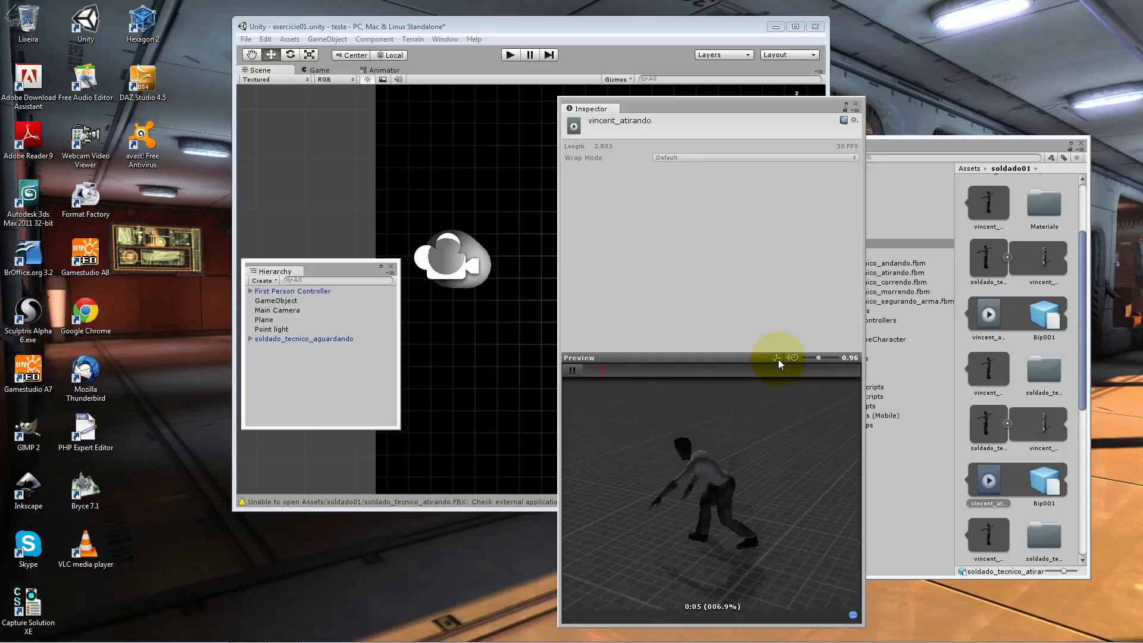
{"action": "left_click", "coordinate": [777, 358]}
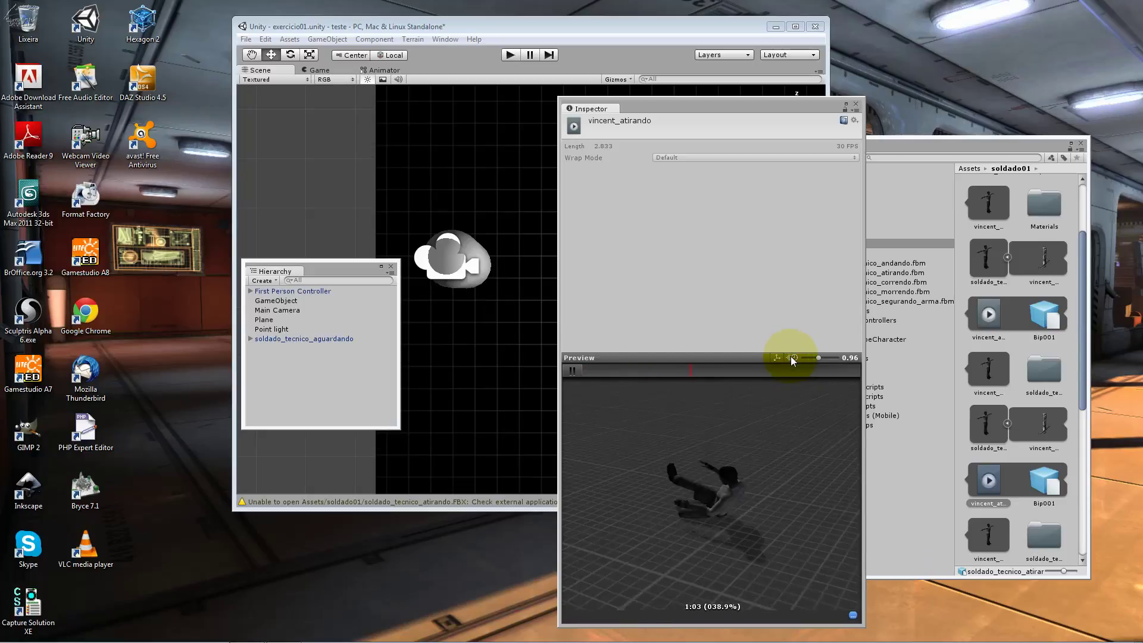
{"action": "left_click_drag", "start_coordinate": [812, 357], "coordinate": [820, 357]}
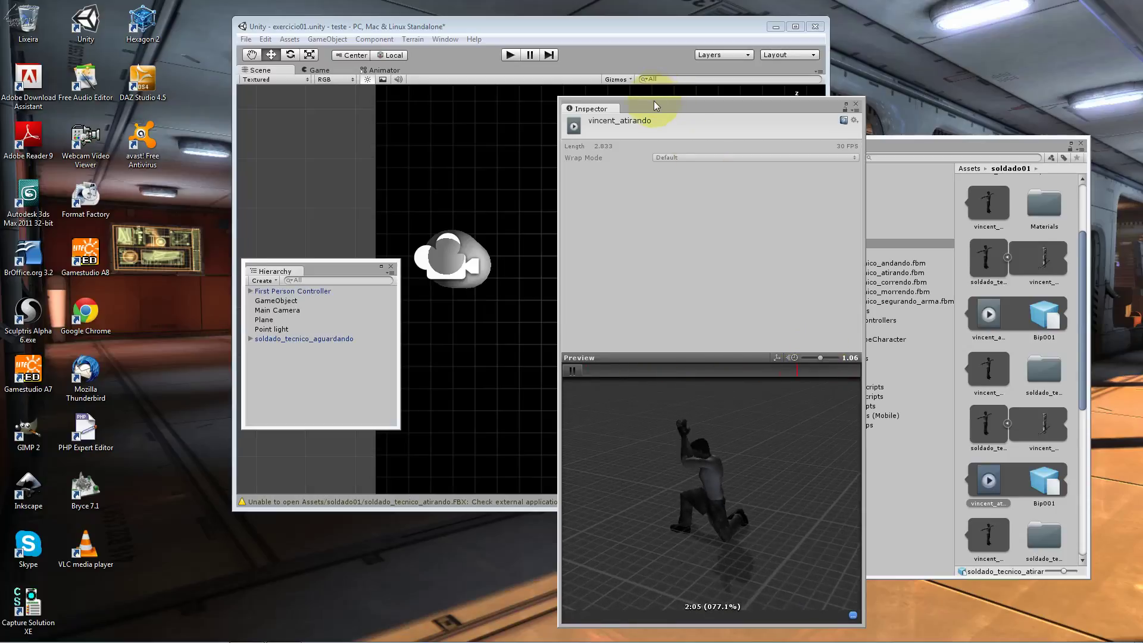
{"action": "left_click_drag", "start_coordinate": [653, 101], "coordinate": [579, 64]}
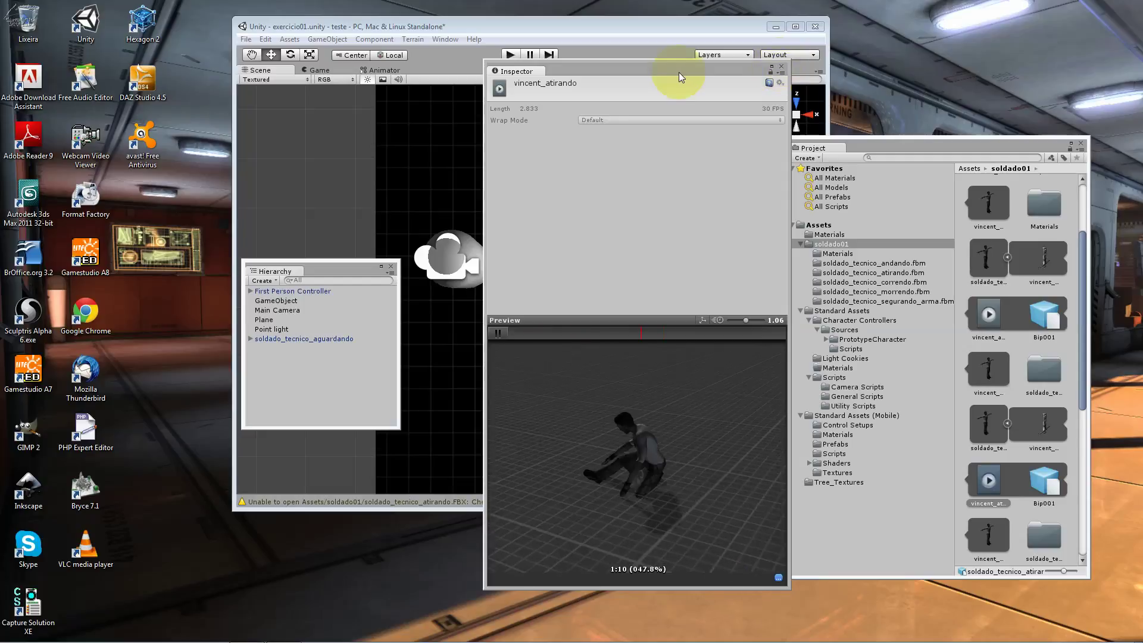
Shrink the Project browser's asset thumbnails using the size slider.
{"action": "left_click", "coordinate": [1016, 572]}
{"action": "left_click_drag", "start_coordinate": [1055, 573], "coordinate": [1059, 573]}
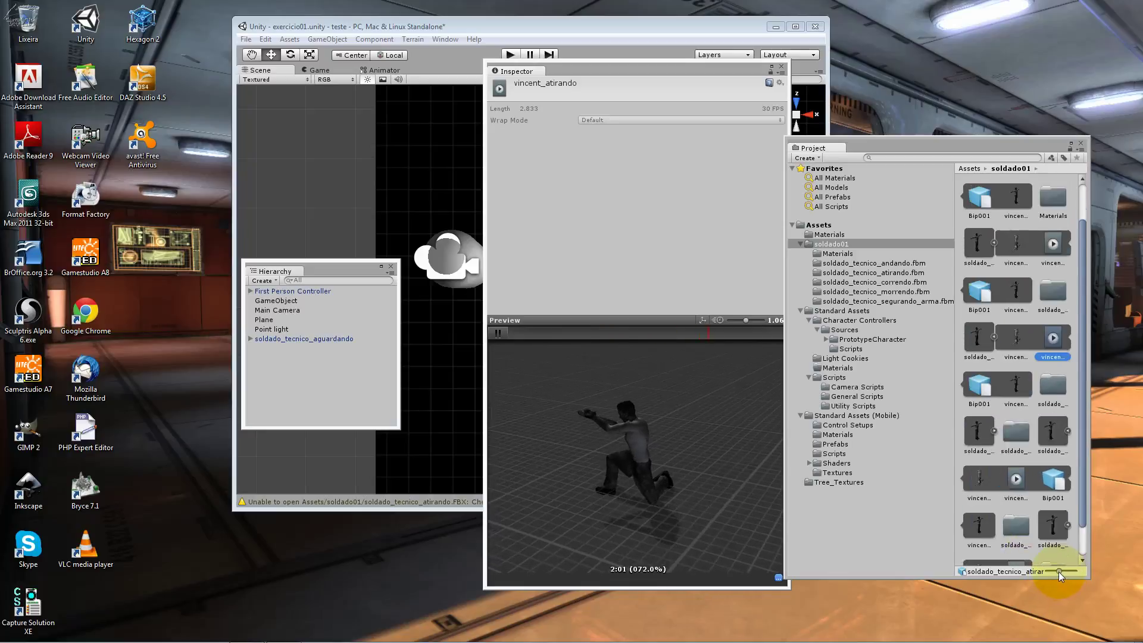
{"action": "left_click_drag", "start_coordinate": [1059, 572], "coordinate": [1041, 573]}
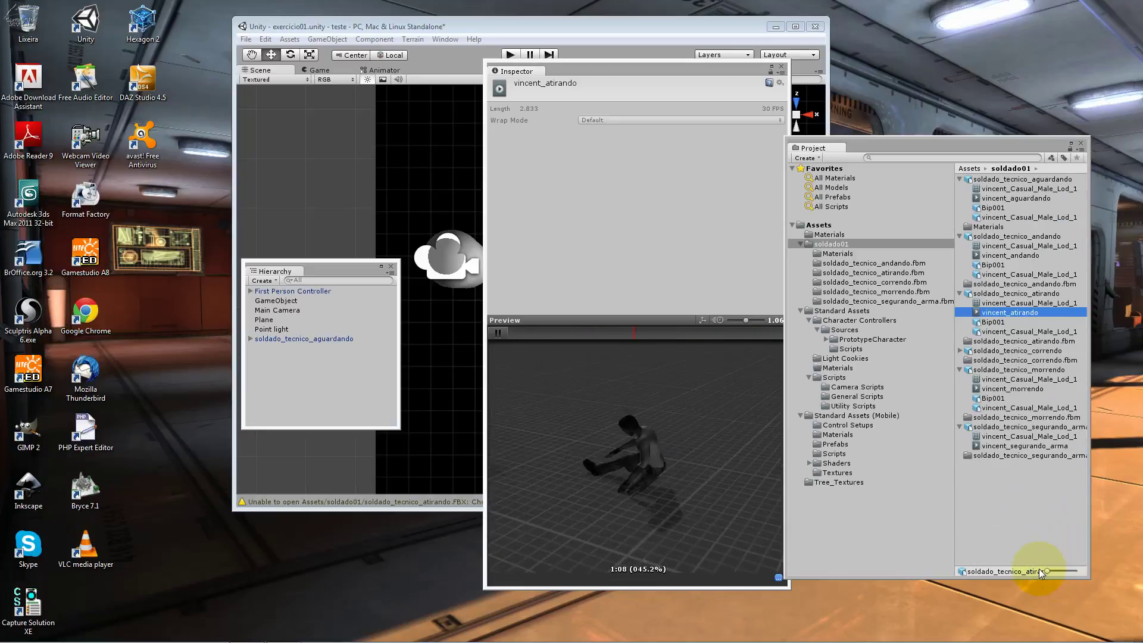
{"action": "left_click_drag", "start_coordinate": [1040, 573], "coordinate": [1087, 570]}
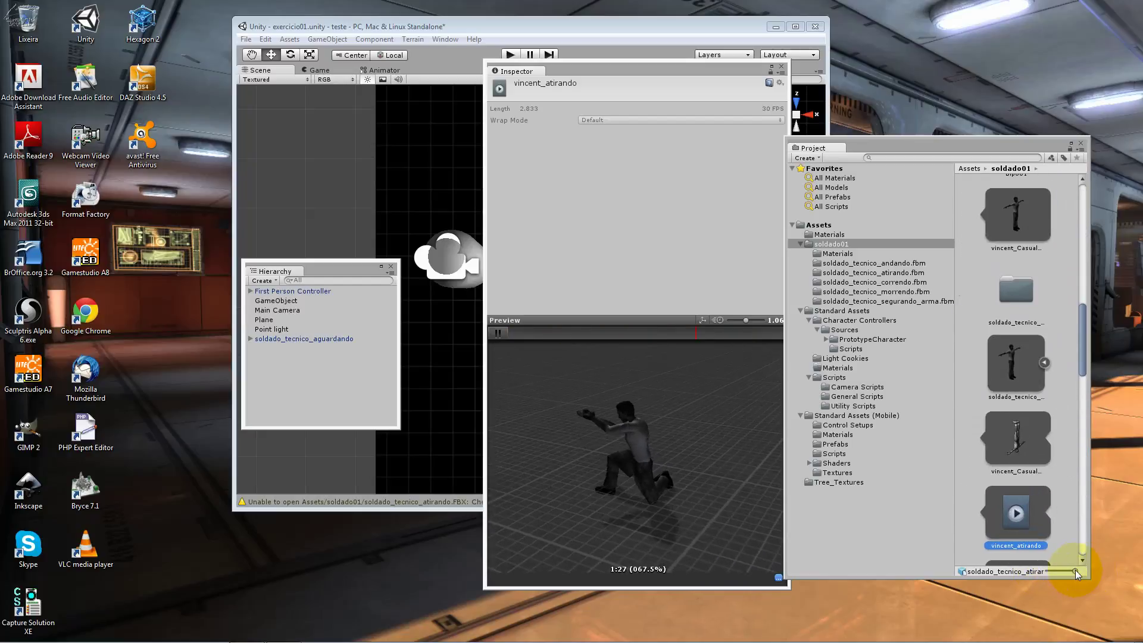
{"action": "mouse_move", "coordinate": [1087, 570]}
{"action": "left_mouse_down"}
{"action": "mouse_move", "coordinate": [1069, 570]}
{"action": "mouse_move", "coordinate": [1131, 616]}
{"action": "left_mouse_up"}
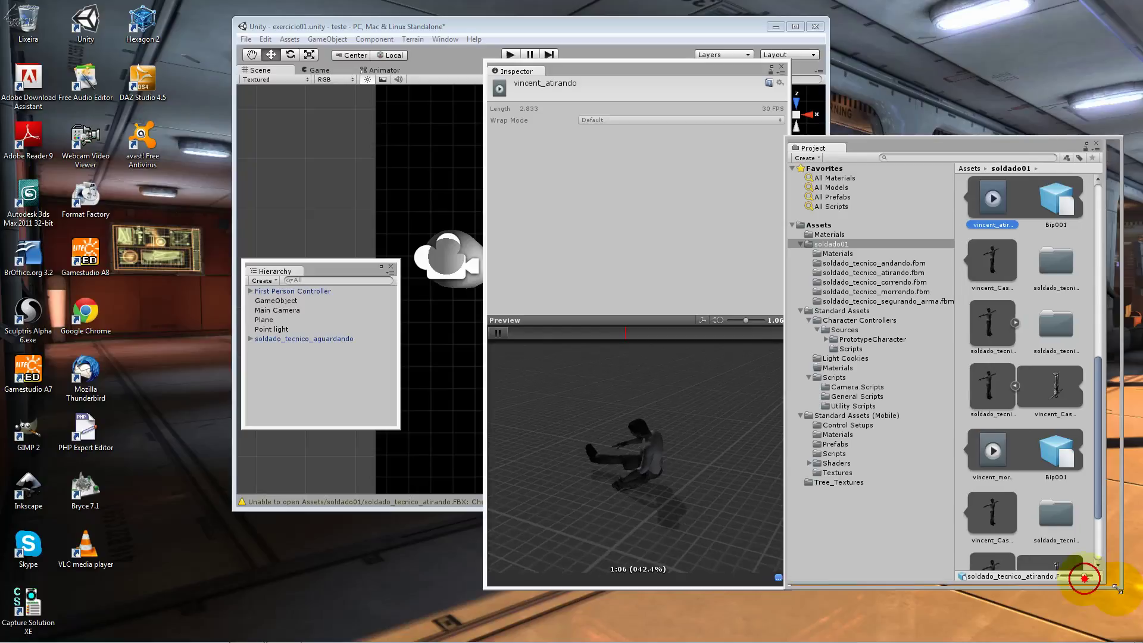
{"action": "left_click_drag", "start_coordinate": [851, 153], "coordinate": [851, 135]}
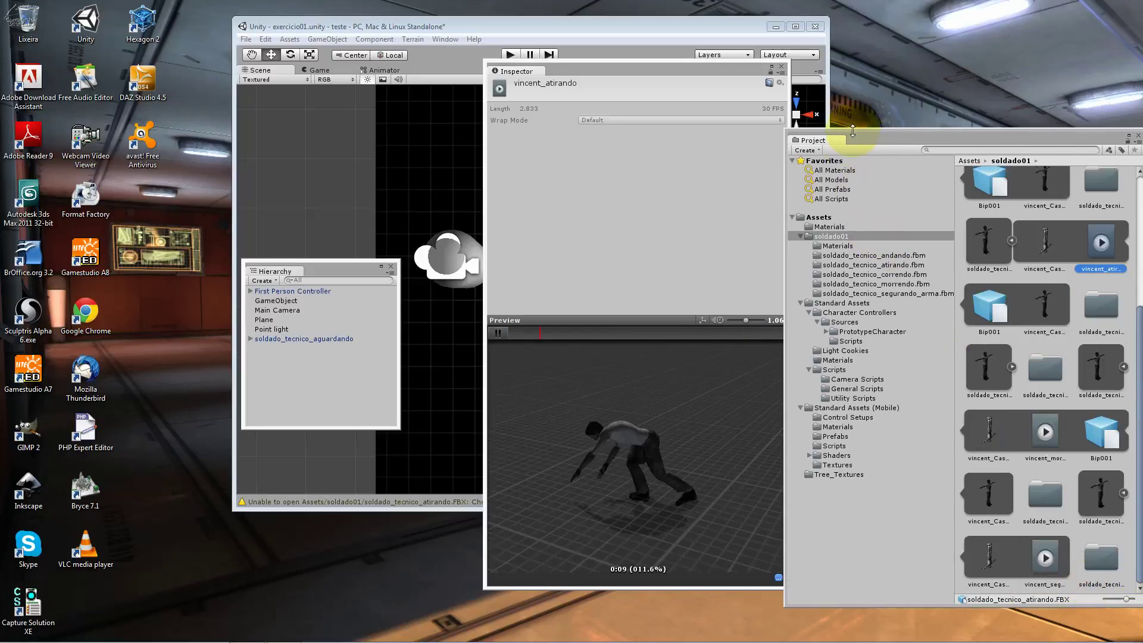
Show All Materials, All Prefabs, then All Scripts, and close the clip inspector.
{"action": "left_click", "coordinate": [834, 161]}
{"action": "left_click", "coordinate": [833, 179]}
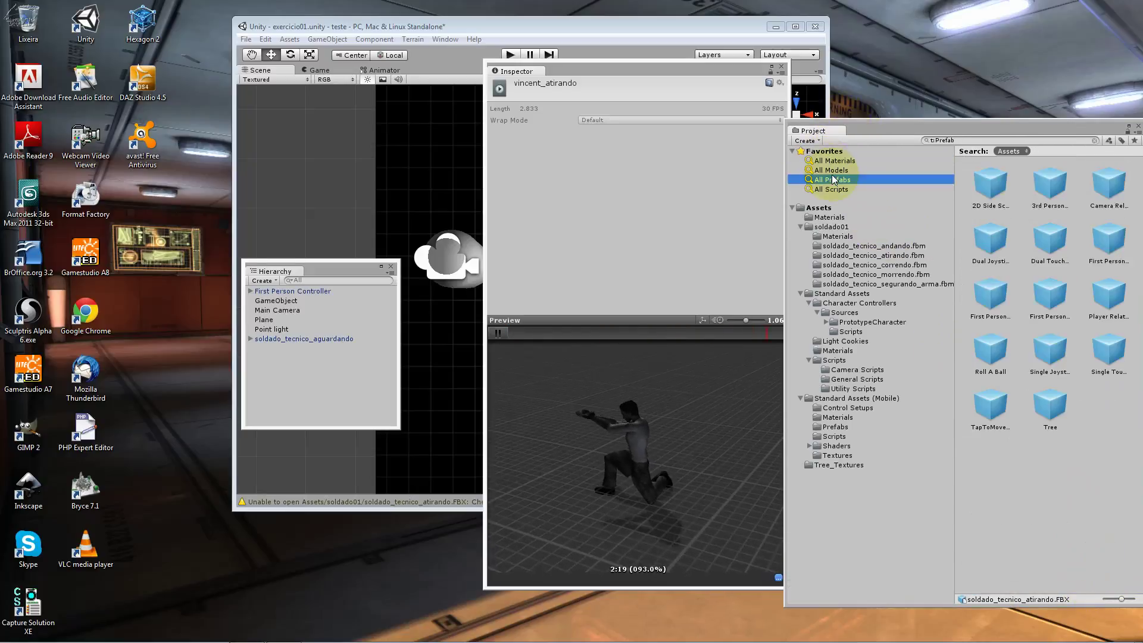
{"action": "left_click", "coordinate": [835, 189]}
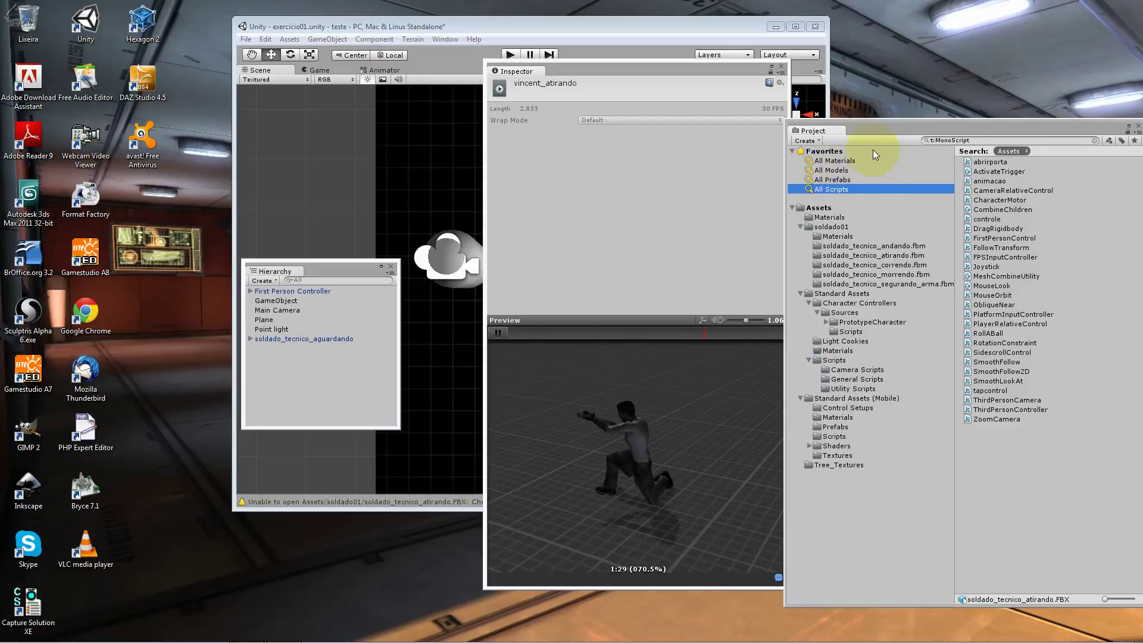
{"action": "left_click_drag", "start_coordinate": [881, 131], "coordinate": [845, 111]}
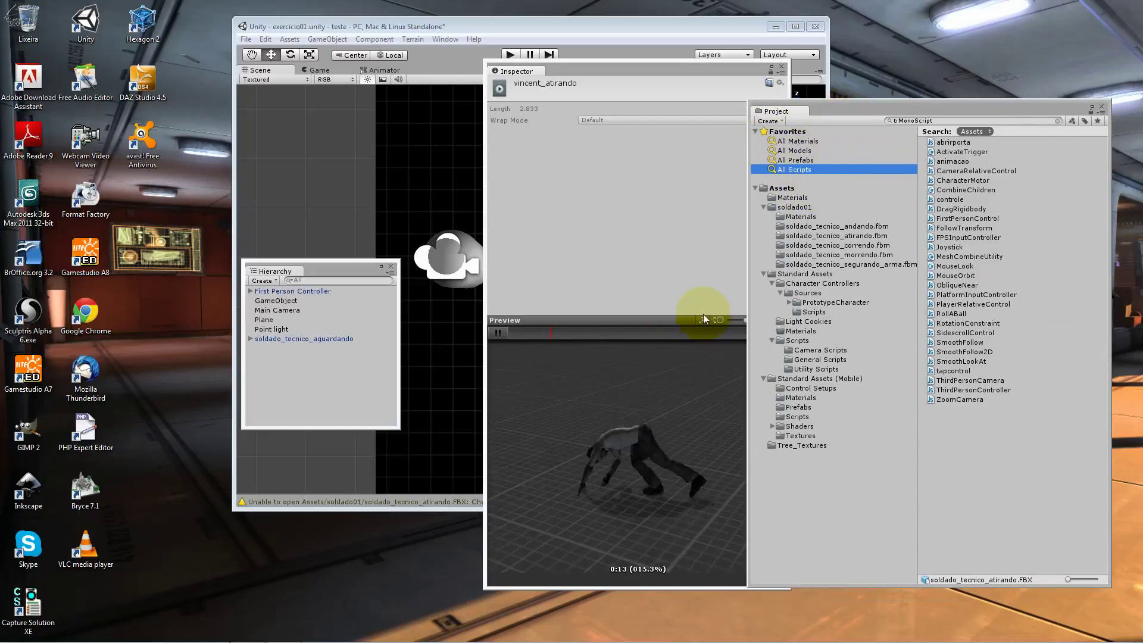
{"action": "left_click", "coordinate": [658, 232]}
{"action": "left_click", "coordinate": [782, 69]}
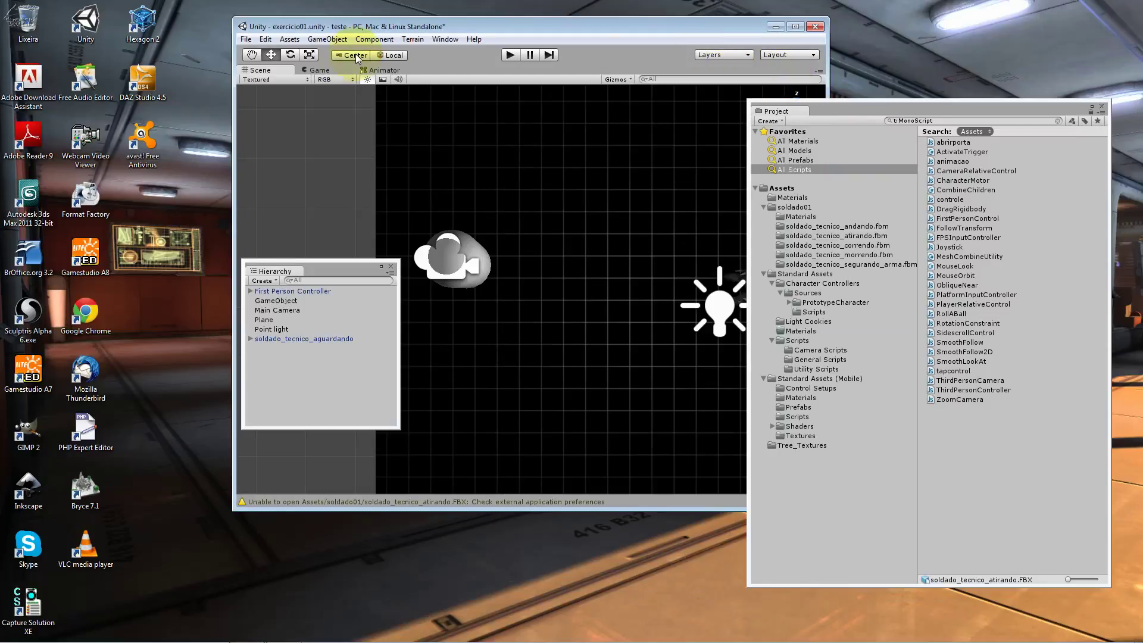
Check the Any State node in the Animator, then return to the Scene view.
{"action": "left_click", "coordinate": [381, 70]}
{"action": "left_click", "coordinate": [430, 237]}
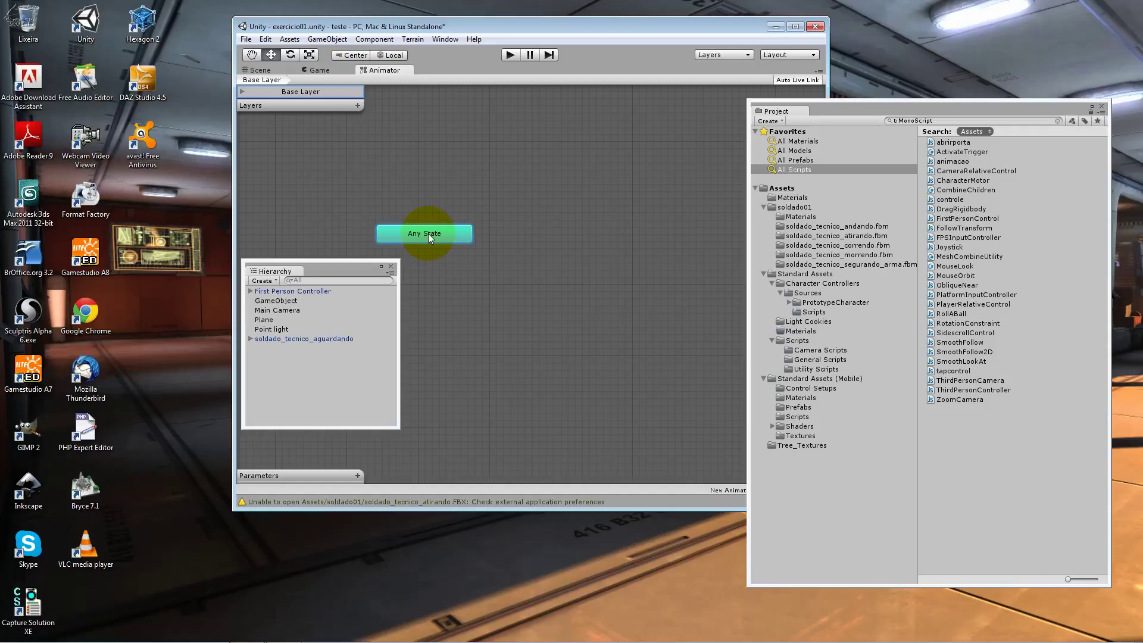
{"action": "left_click", "coordinate": [273, 72]}
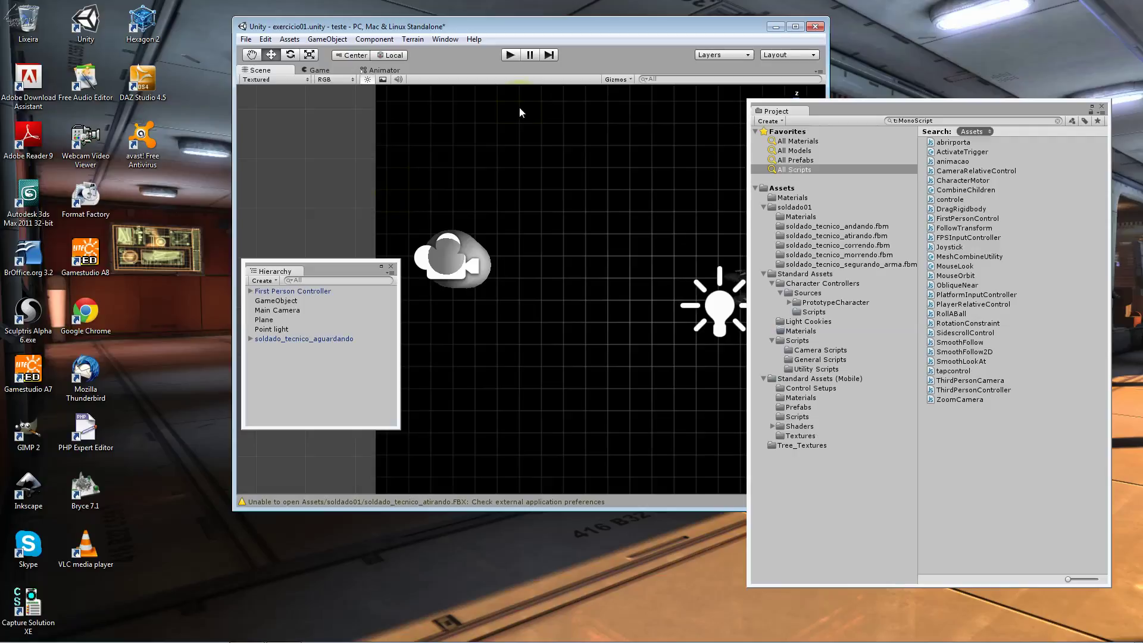
Narrow the Project browser, select the soldado_tecnico_aguardando soldier, and bring up the Window menu.
{"action": "left_click", "coordinate": [743, 324]}
{"action": "left_click_drag", "start_coordinate": [749, 323], "coordinate": [874, 324]}
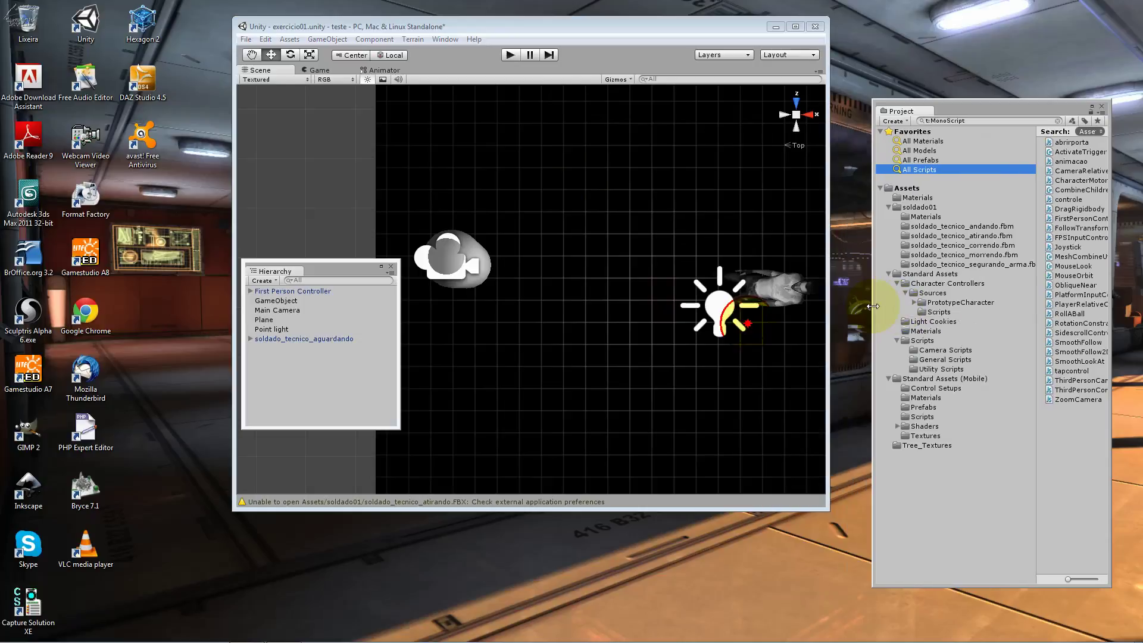
{"action": "left_click", "coordinate": [802, 309]}
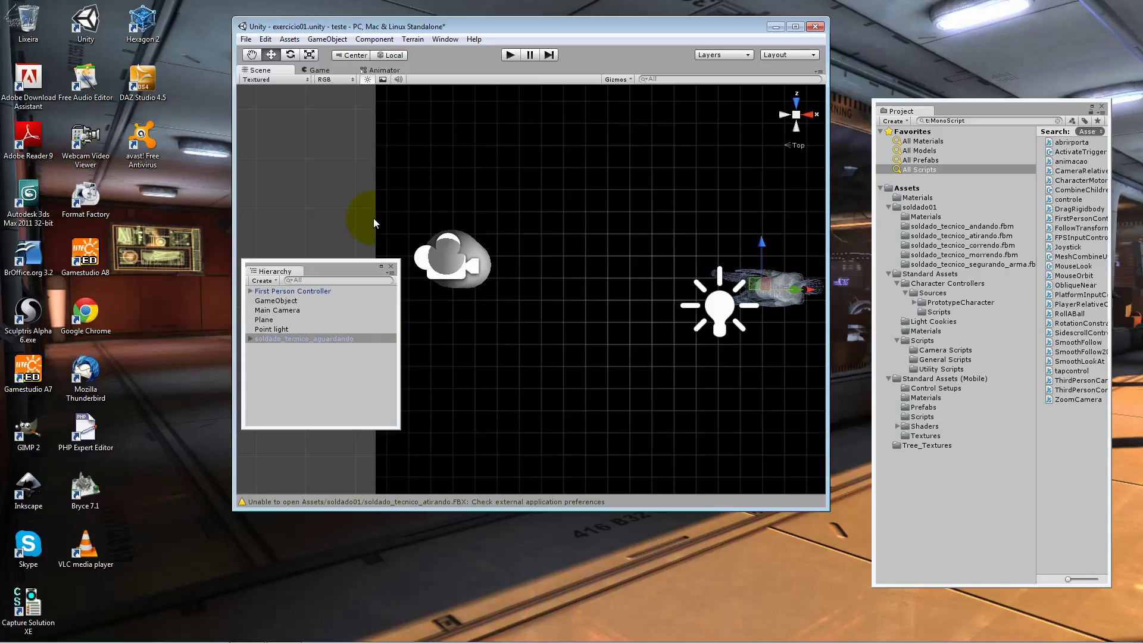
{"action": "left_click", "coordinate": [781, 290]}
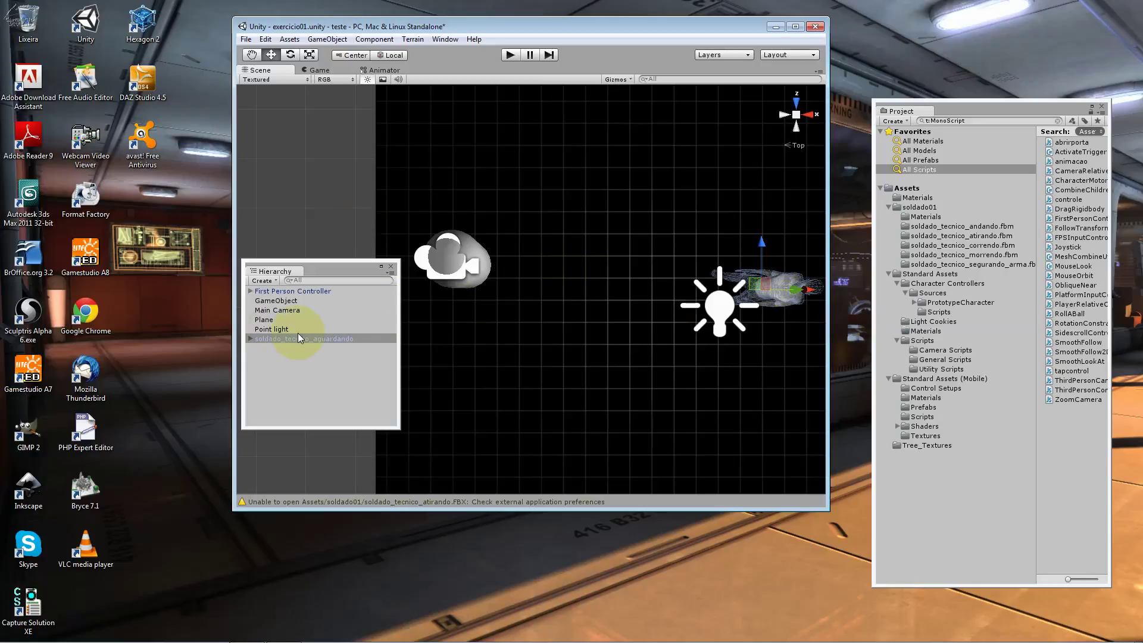
{"action": "left_click", "coordinate": [407, 30]}
{"action": "left_click", "coordinate": [449, 39]}
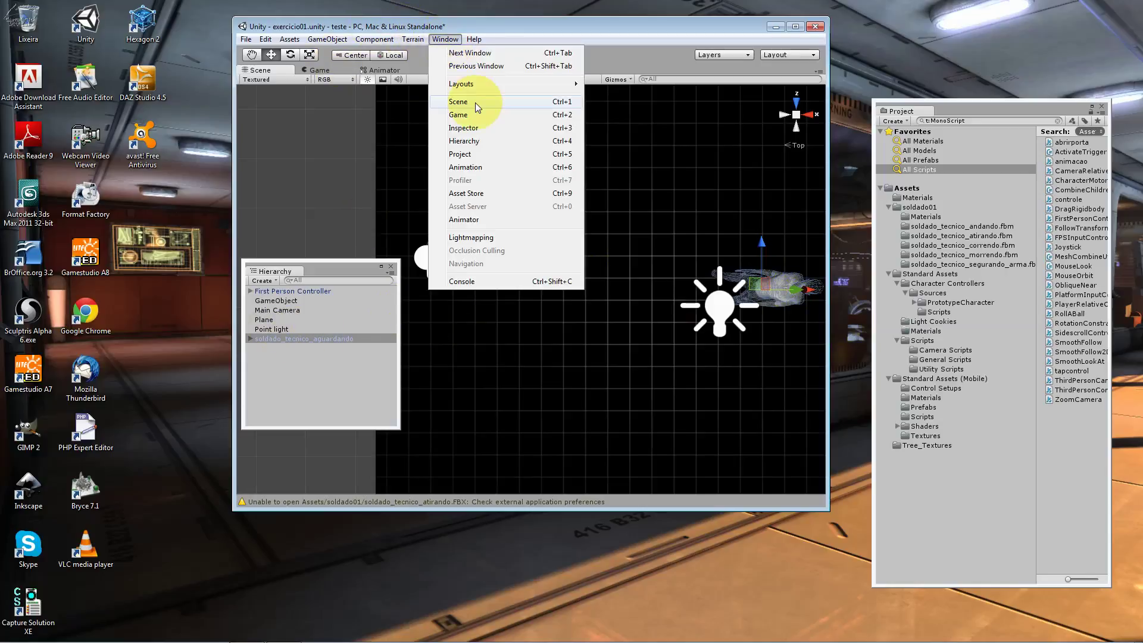
Dock a narrow Inspector on the left, check the vincent_andando Animation clip, and select GameObject.
{"action": "left_click", "coordinate": [474, 119]}
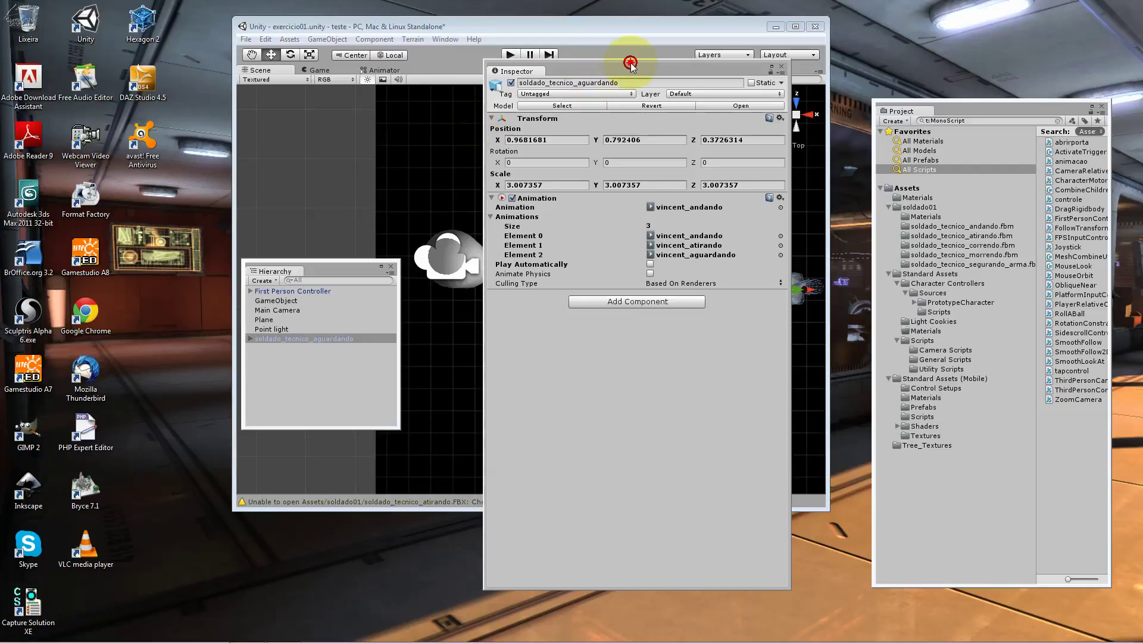
{"action": "left_click_drag", "start_coordinate": [630, 63], "coordinate": [252, 96]}
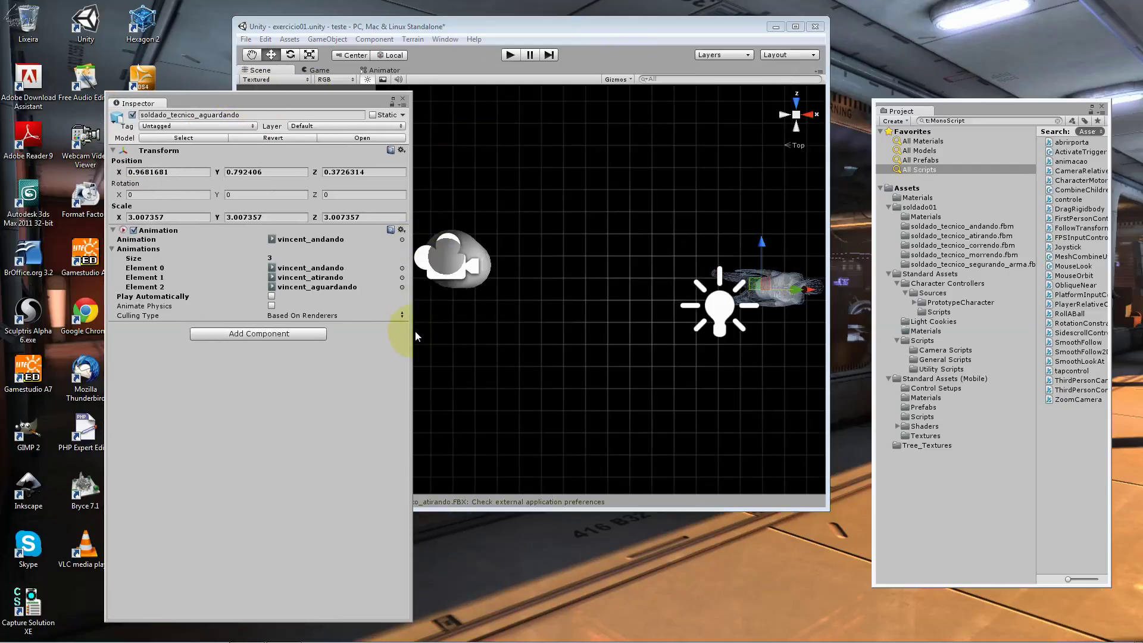
{"action": "left_click_drag", "start_coordinate": [411, 333], "coordinate": [293, 317]}
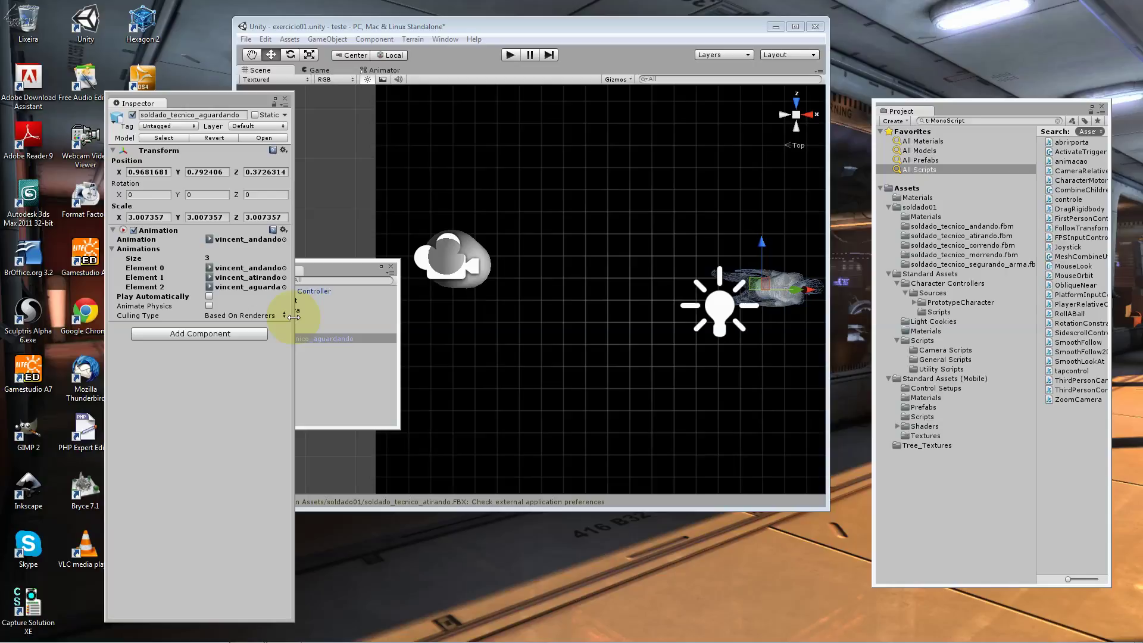
{"action": "left_click", "coordinate": [252, 240]}
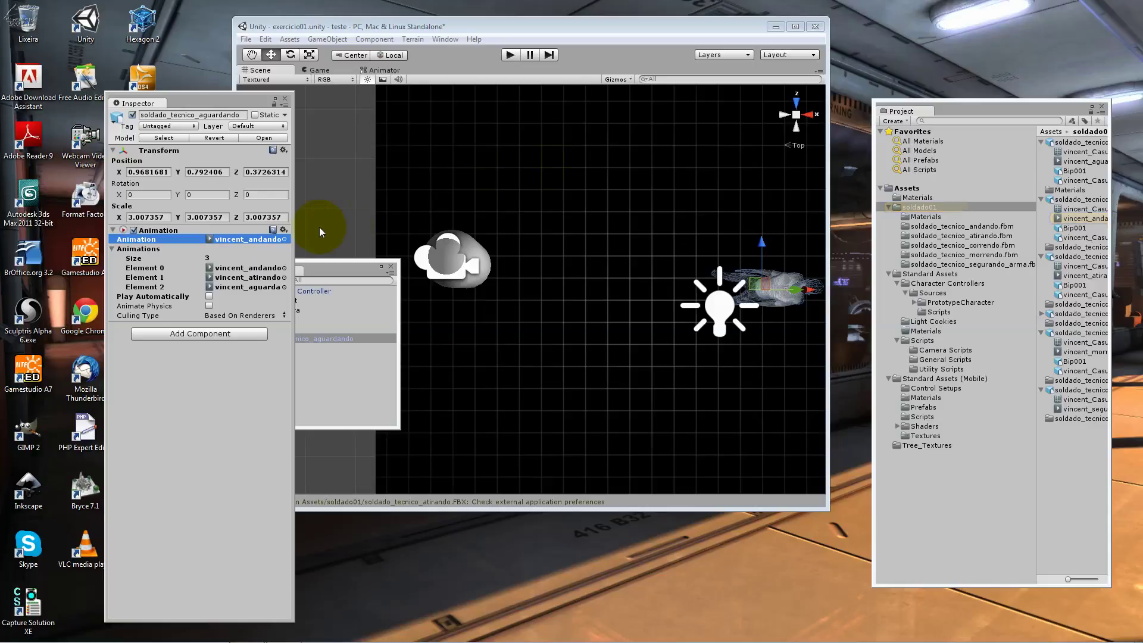
{"action": "left_click_drag", "start_coordinate": [340, 265], "coordinate": [383, 261]}
{"action": "left_click", "coordinate": [342, 297]}
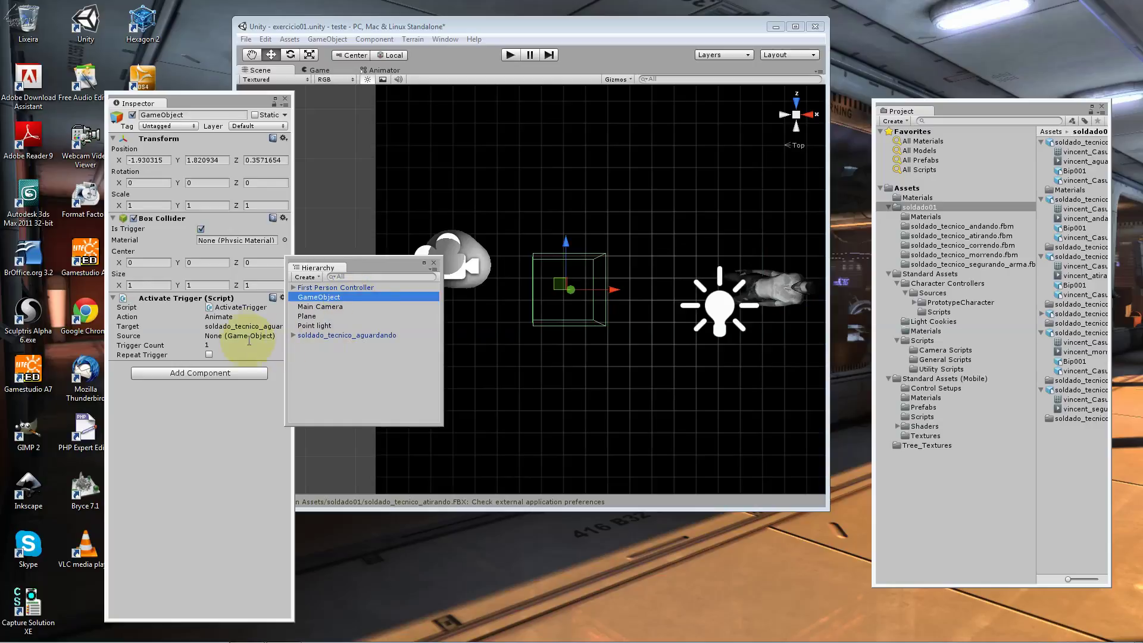
Ping the ActivateTrigger script in the Project and leave the Action on Animate.
{"action": "left_click", "coordinate": [232, 308]}
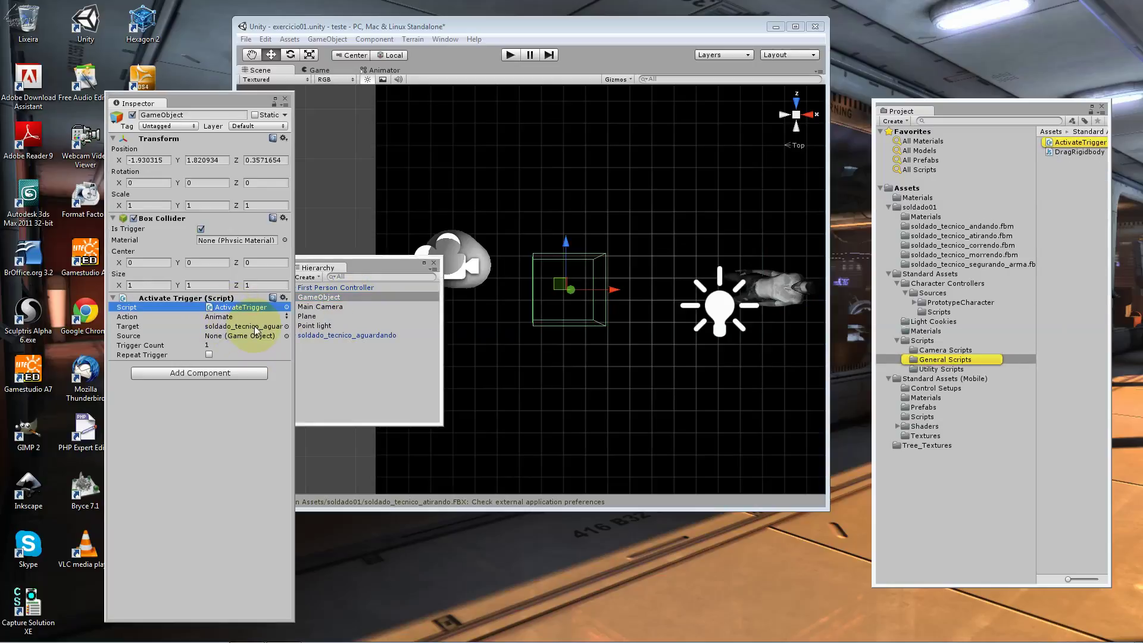
{"action": "left_click", "coordinate": [212, 308]}
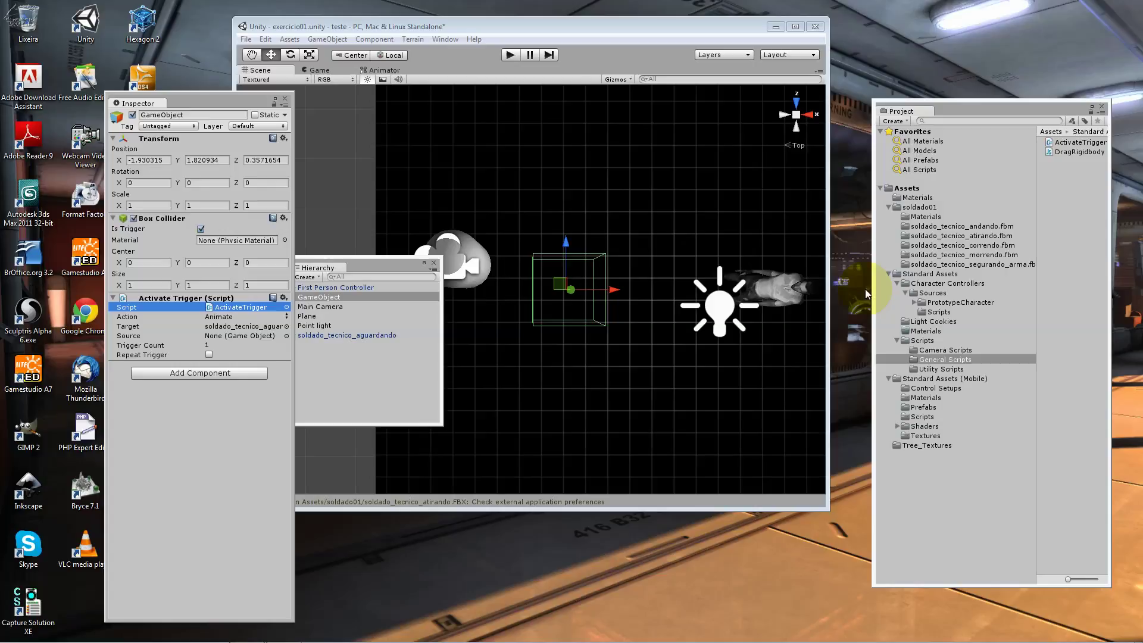
{"action": "left_click", "coordinate": [236, 320]}
{"action": "left_click", "coordinate": [159, 325]}
Confirm Animate as the Activate Trigger's Action.
{"action": "left_click", "coordinate": [159, 318]}
{"action": "left_click", "coordinate": [281, 316]}
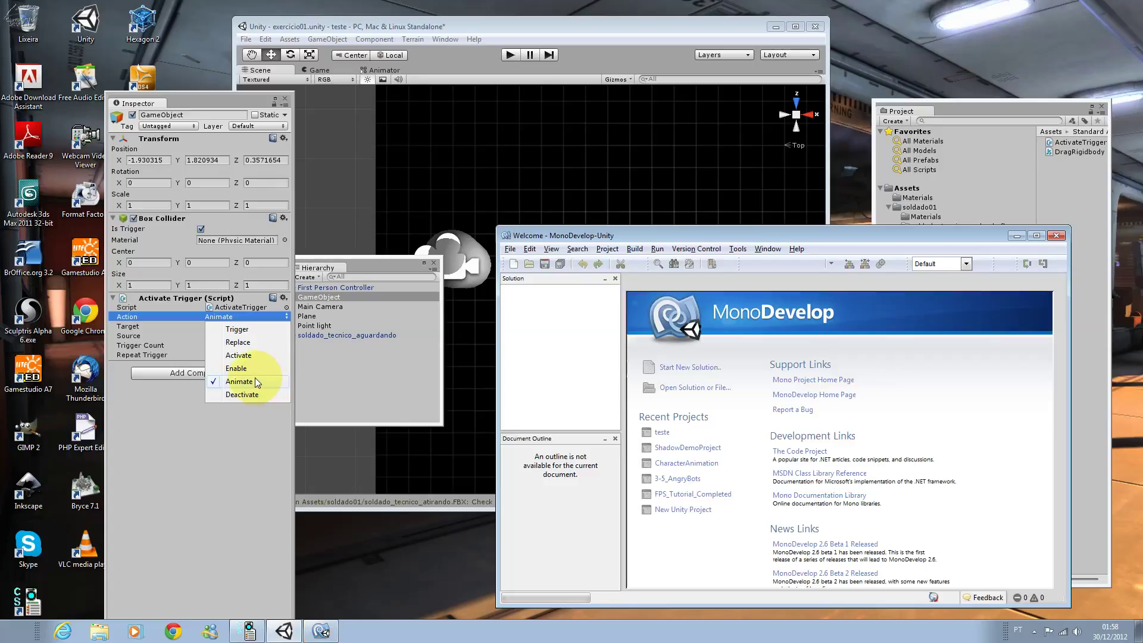
{"action": "left_click", "coordinate": [225, 381]}
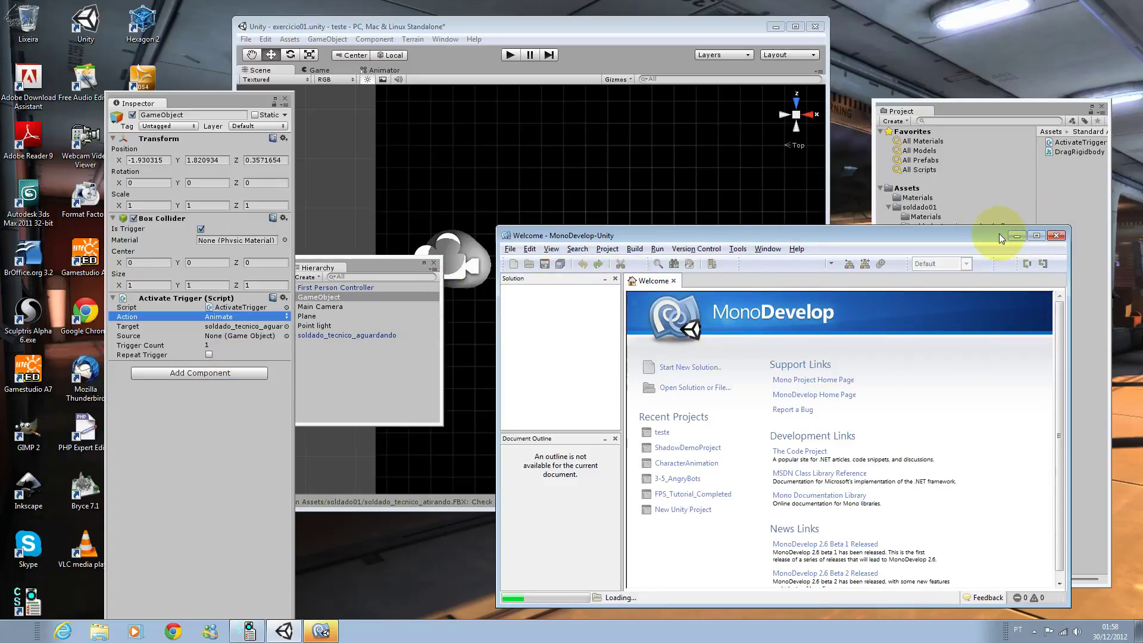
Read the Mode enum in ActivateTrigger.cs in MonoDevelop, then close the editor.
{"action": "left_click_drag", "start_coordinate": [988, 236], "coordinate": [951, 120]}
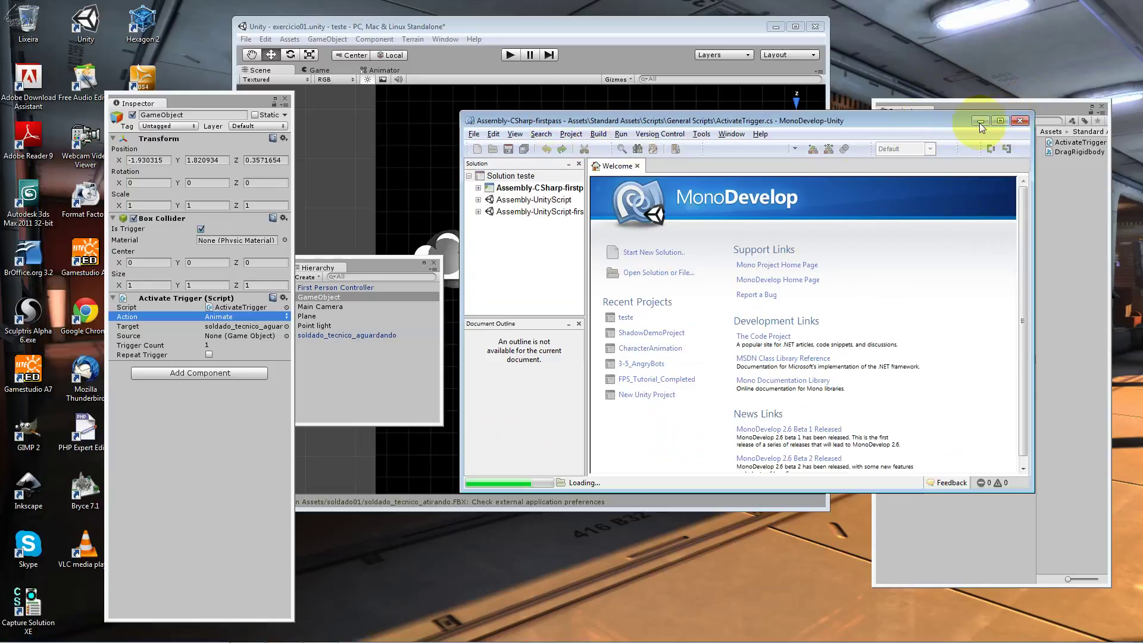
{"action": "left_click", "coordinate": [731, 266]}
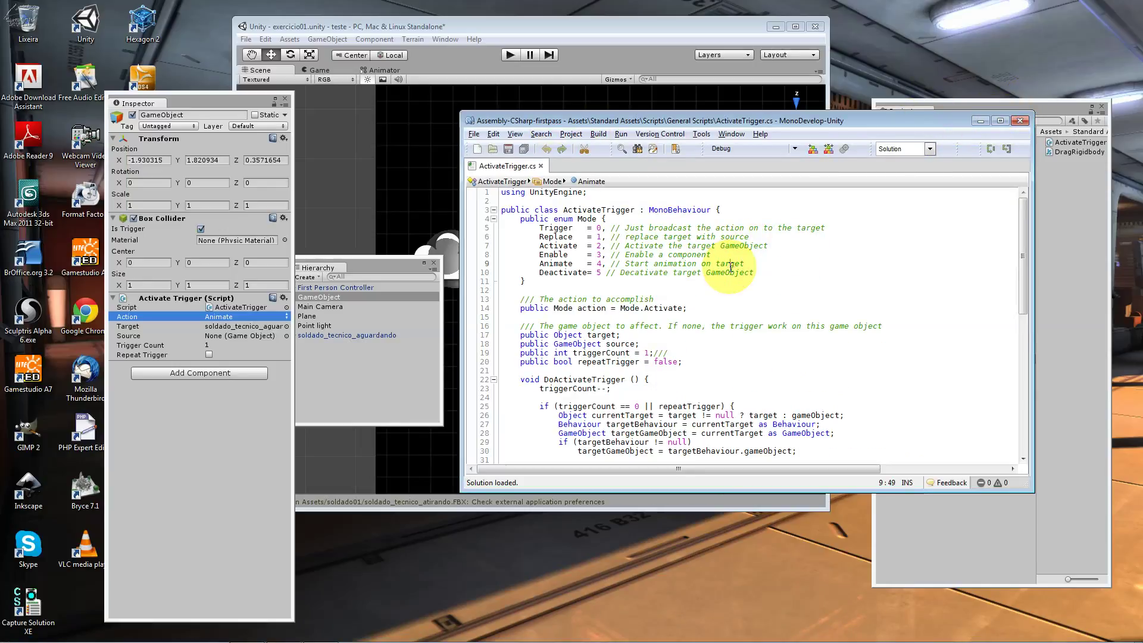
{"action": "scroll", "coordinate": [731, 266], "scroll_direction": "down", "scroll_amount": 10}
{"action": "scroll", "coordinate": [731, 266], "scroll_direction": "down", "scroll_amount": 1}
{"action": "scroll", "coordinate": [730, 266], "scroll_direction": "up", "scroll_amount": 1}
{"action": "scroll", "coordinate": [729, 266], "scroll_direction": "up", "scroll_amount": 7}
{"action": "scroll", "coordinate": [729, 267], "scroll_direction": "up", "scroll_amount": 4}
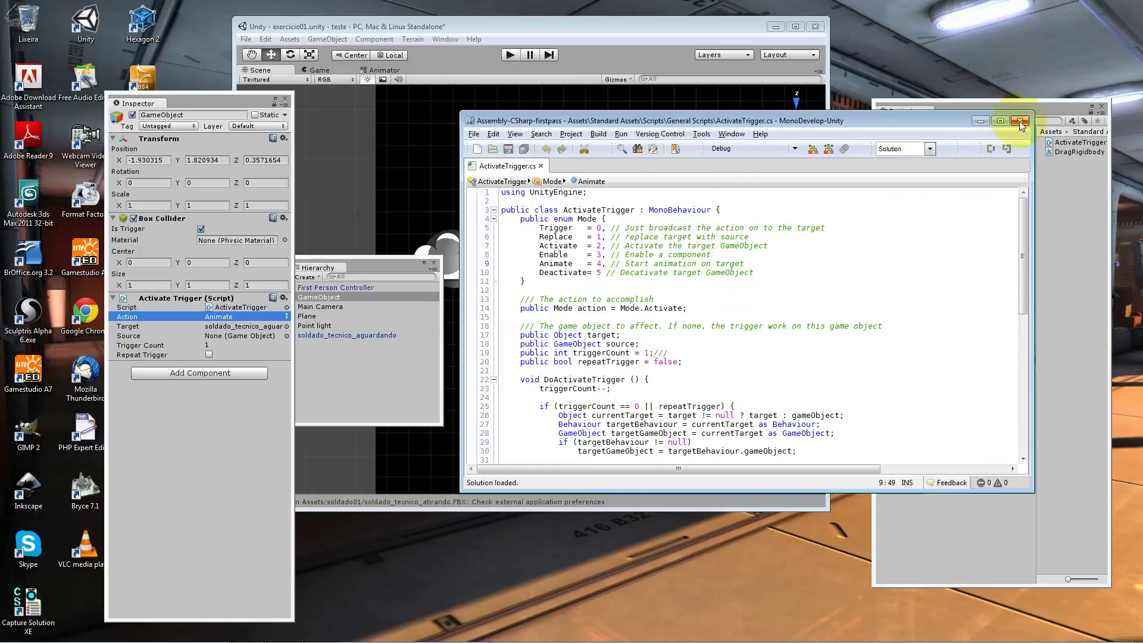
{"action": "left_click", "coordinate": [1019, 120]}
Play the scene as the First Person Controller, walking toward the soldier with W and A, then stop.
{"action": "left_click_drag", "start_coordinate": [426, 273], "coordinate": [426, 359]}
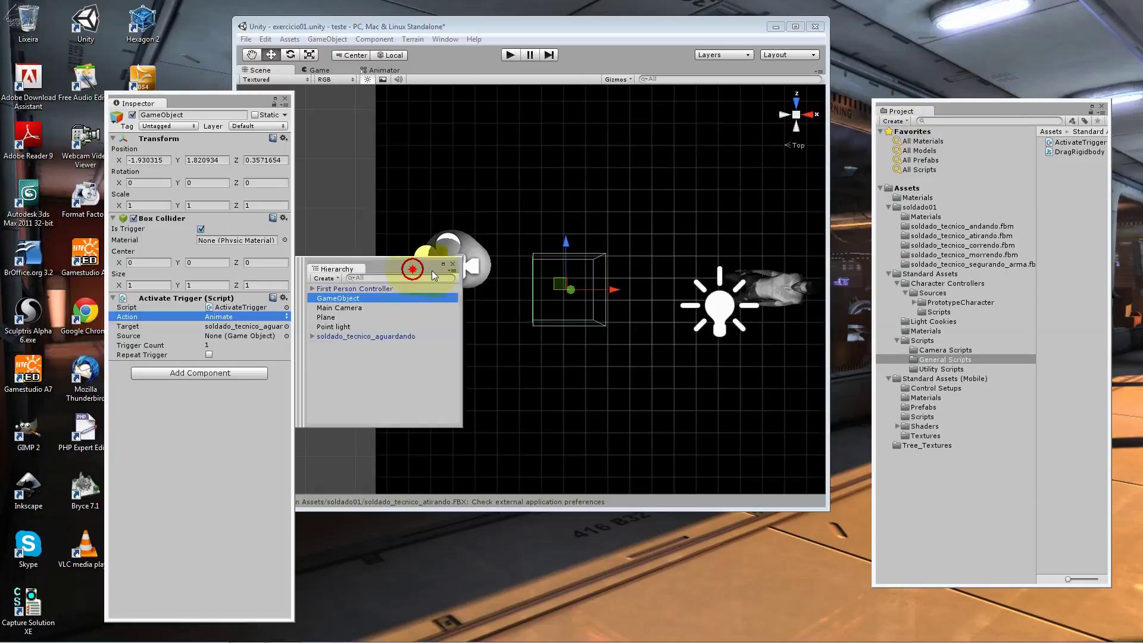
{"action": "left_click", "coordinate": [470, 266]}
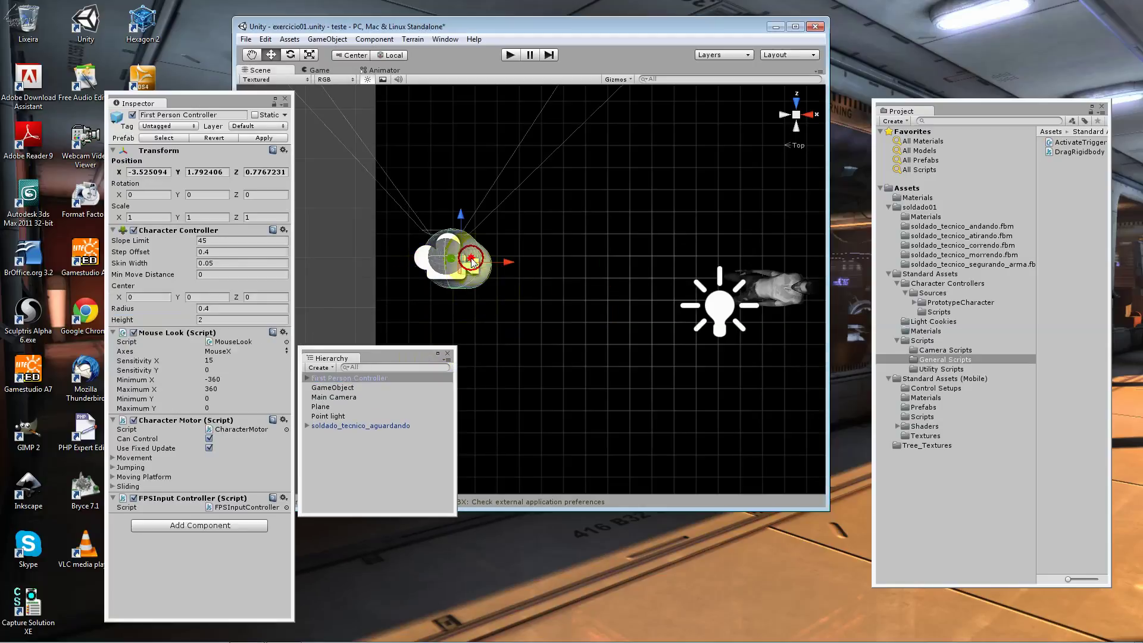
{"action": "left_click", "coordinate": [511, 56]}
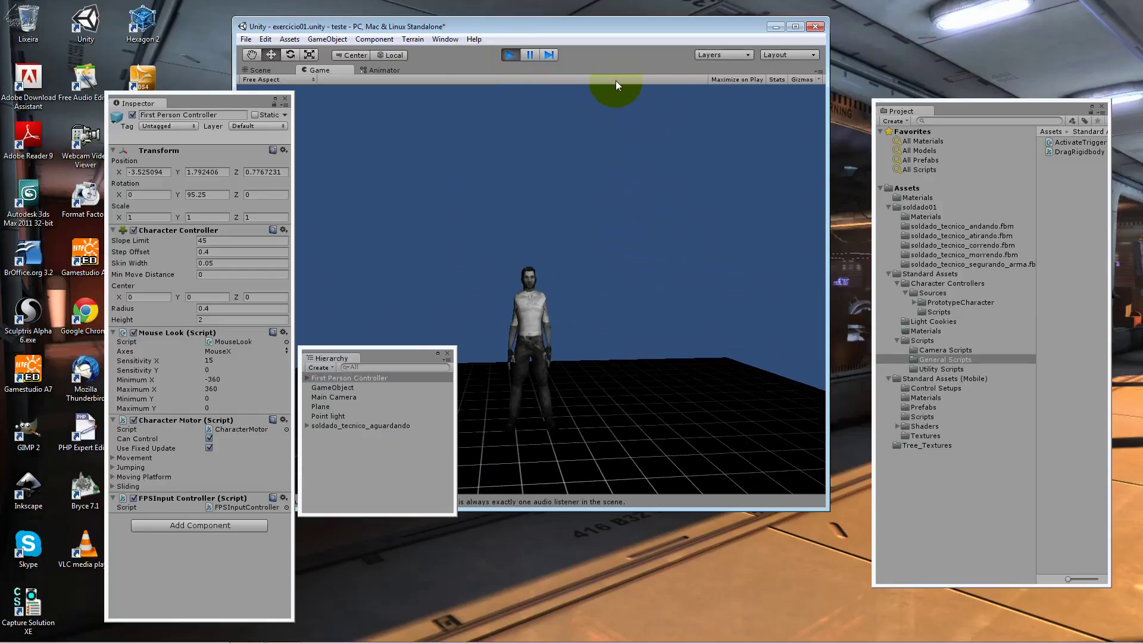
{"action": "key", "text": "w"}
{"action": "key", "text": "a"}
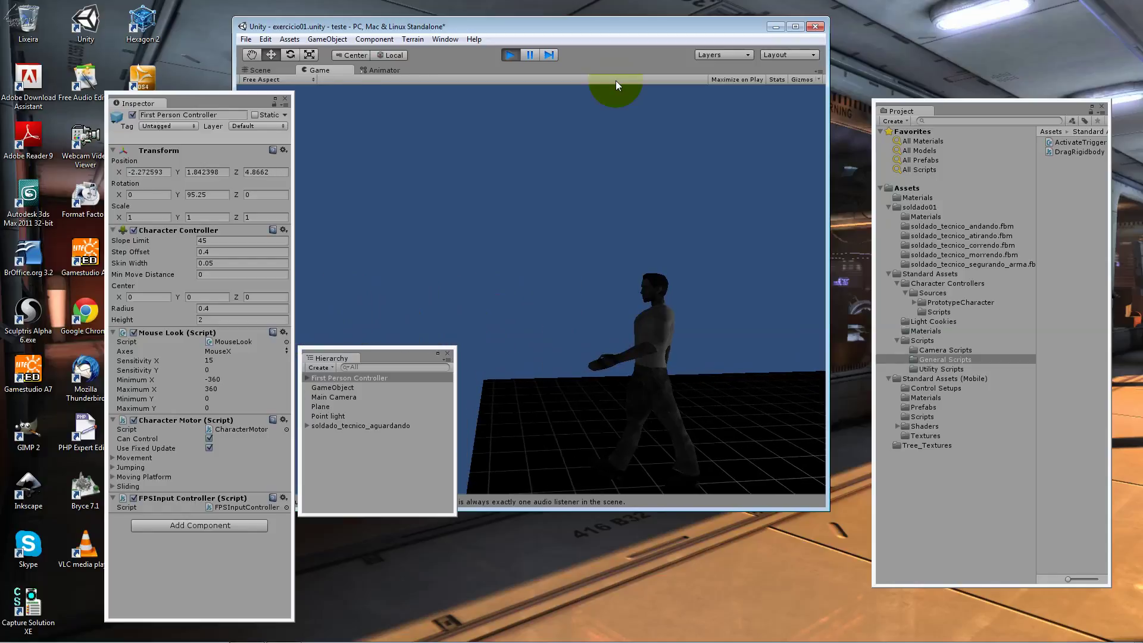
{"action": "left_click", "coordinate": [504, 55]}
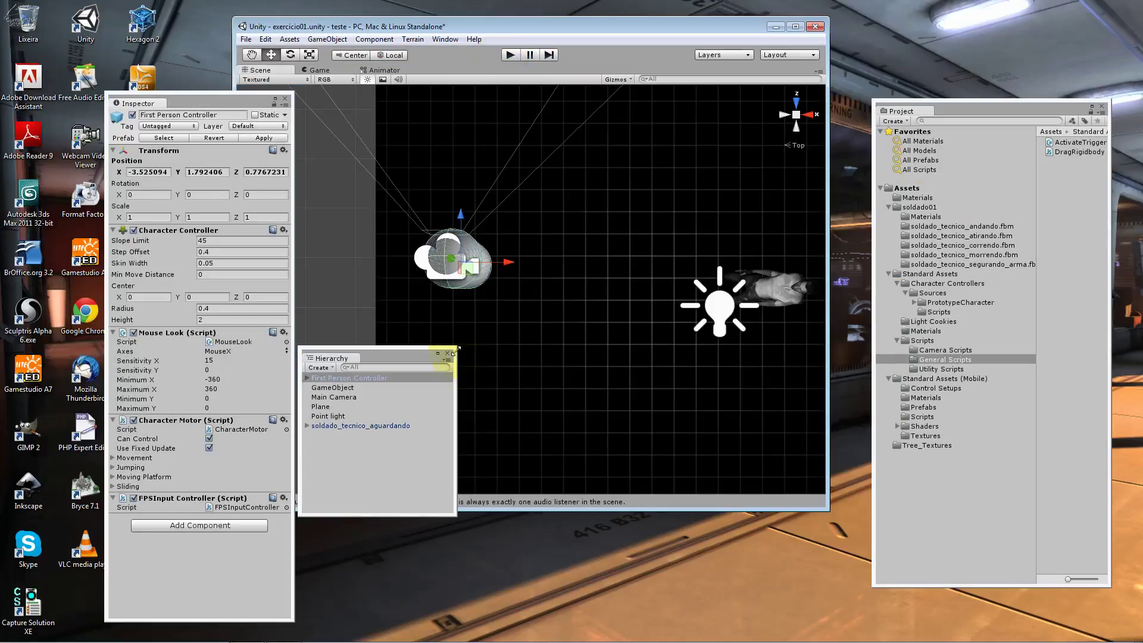
Make vincent_atirando the soldier's default animation clip and run the scene to preview it.
{"action": "left_click", "coordinate": [786, 290]}
{"action": "left_click", "coordinate": [256, 274]}
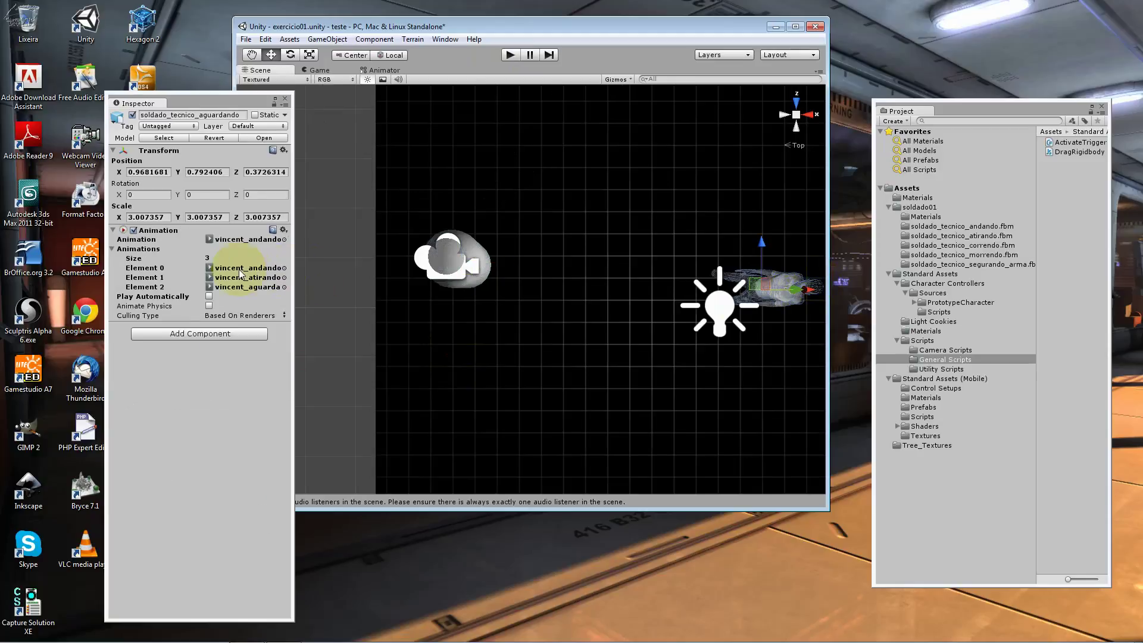
{"action": "left_click", "coordinate": [284, 239]}
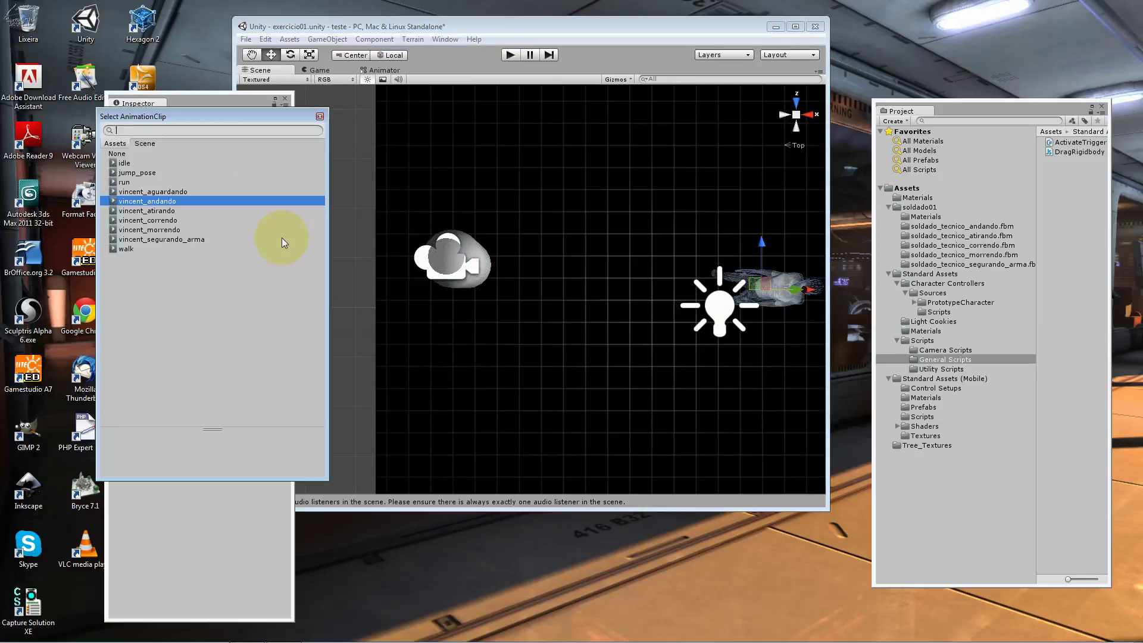
{"action": "double_click", "coordinate": [208, 212]}
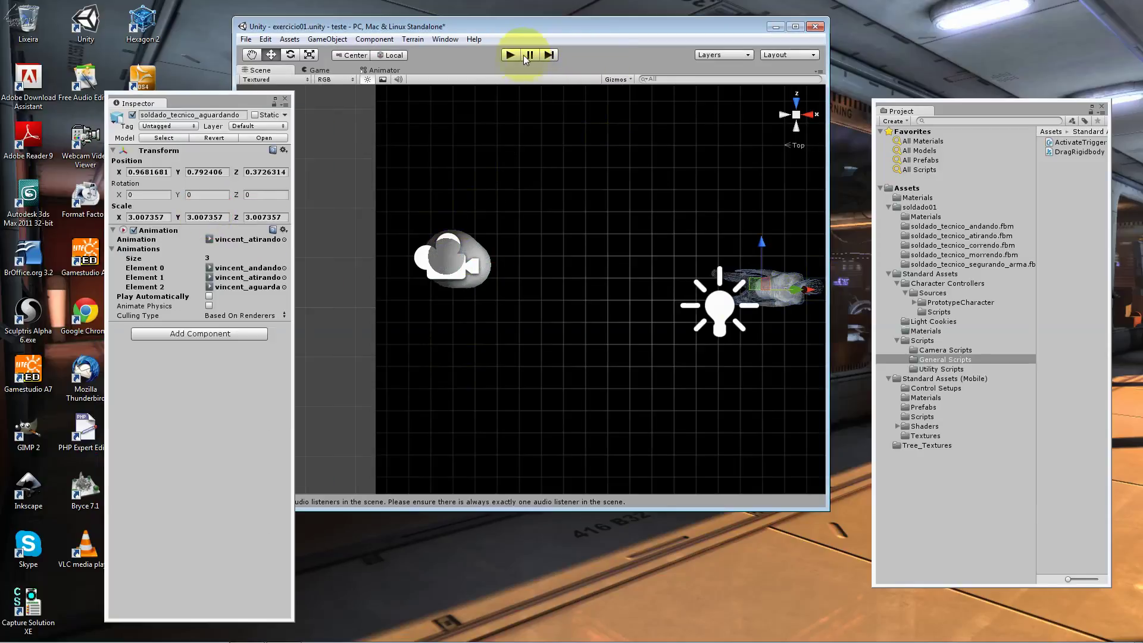
{"action": "left_click", "coordinate": [285, 98]}
{"action": "left_click", "coordinate": [511, 55]}
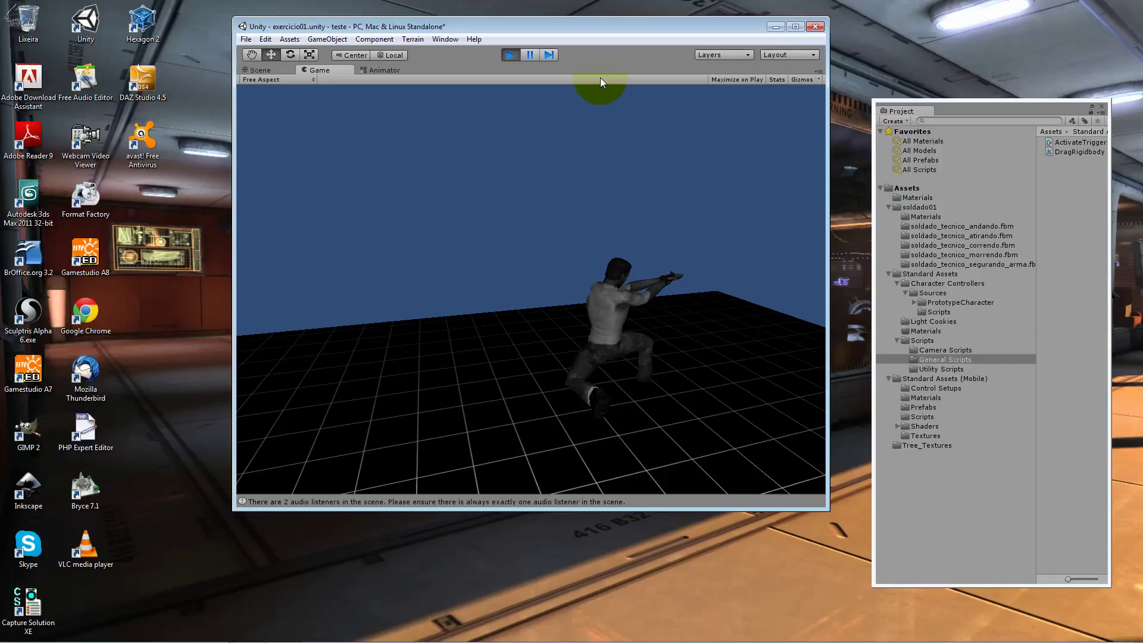
Stop the preview and reopen the Inspector from the Window menu.
{"action": "left_click", "coordinate": [510, 55]}
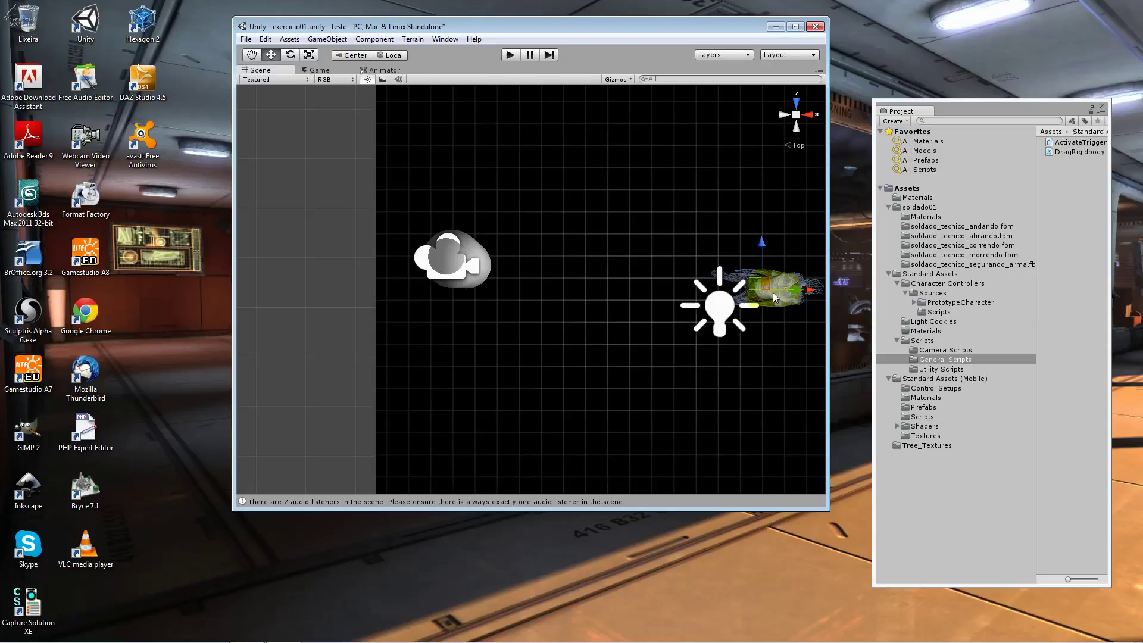
{"action": "left_click", "coordinate": [445, 39]}
{"action": "left_click", "coordinate": [464, 128]}
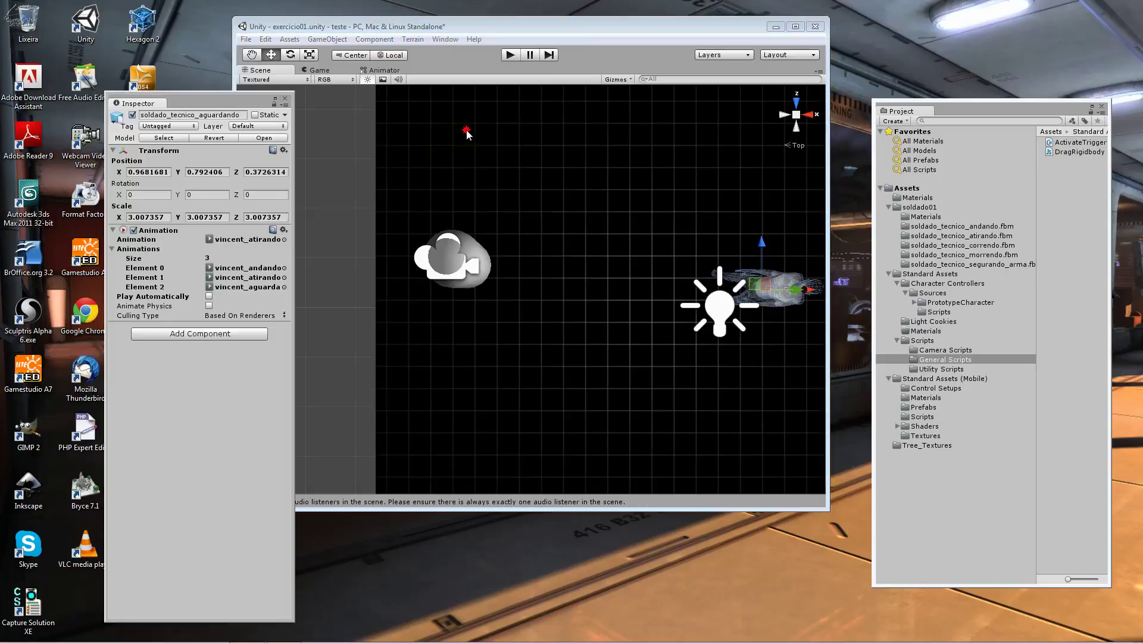
Set the default Animation clip to vincent_aguardando and Element 0 to vincent_atirando.
{"action": "left_click", "coordinate": [284, 240]}
{"action": "double_click", "coordinate": [175, 190]}
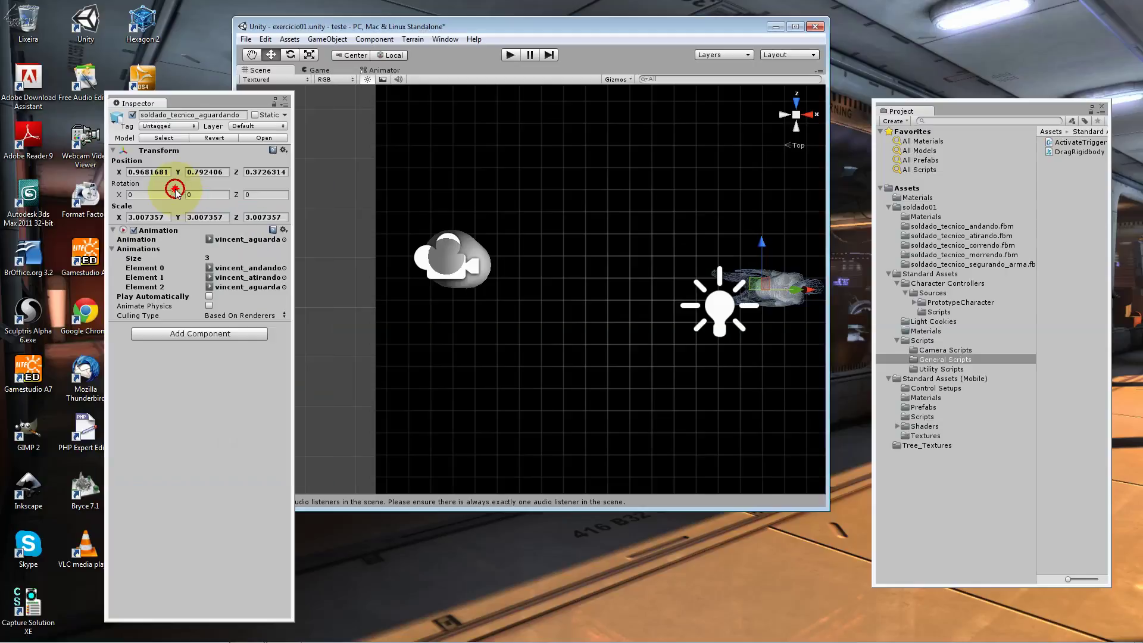
{"action": "left_click", "coordinate": [284, 268]}
{"action": "left_click", "coordinate": [232, 210]}
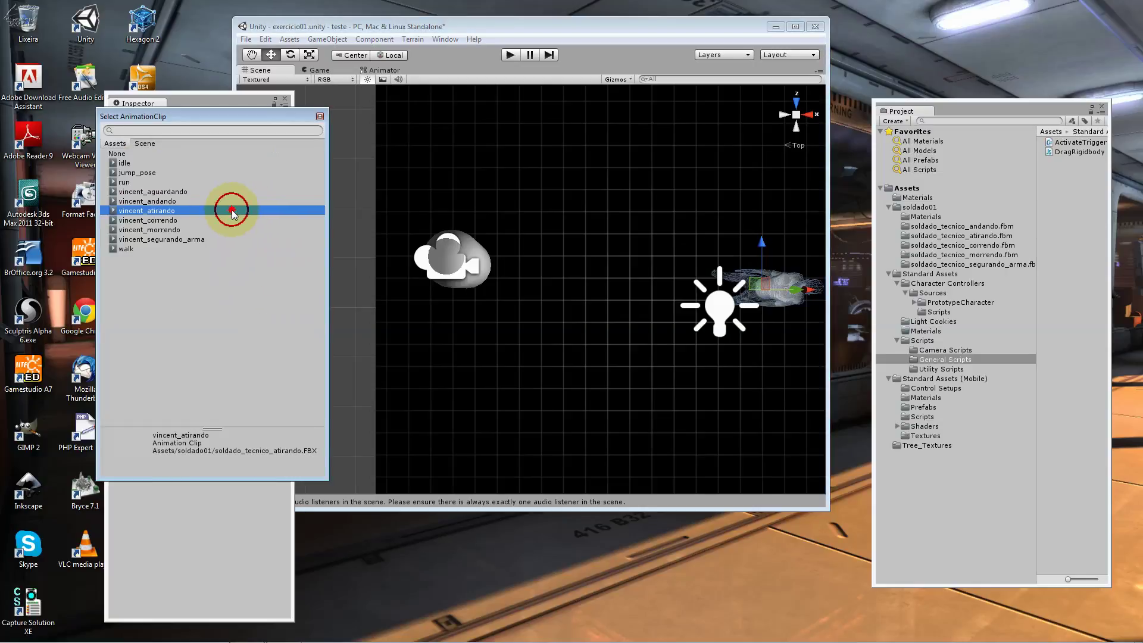
{"action": "double_click", "coordinate": [231, 209]}
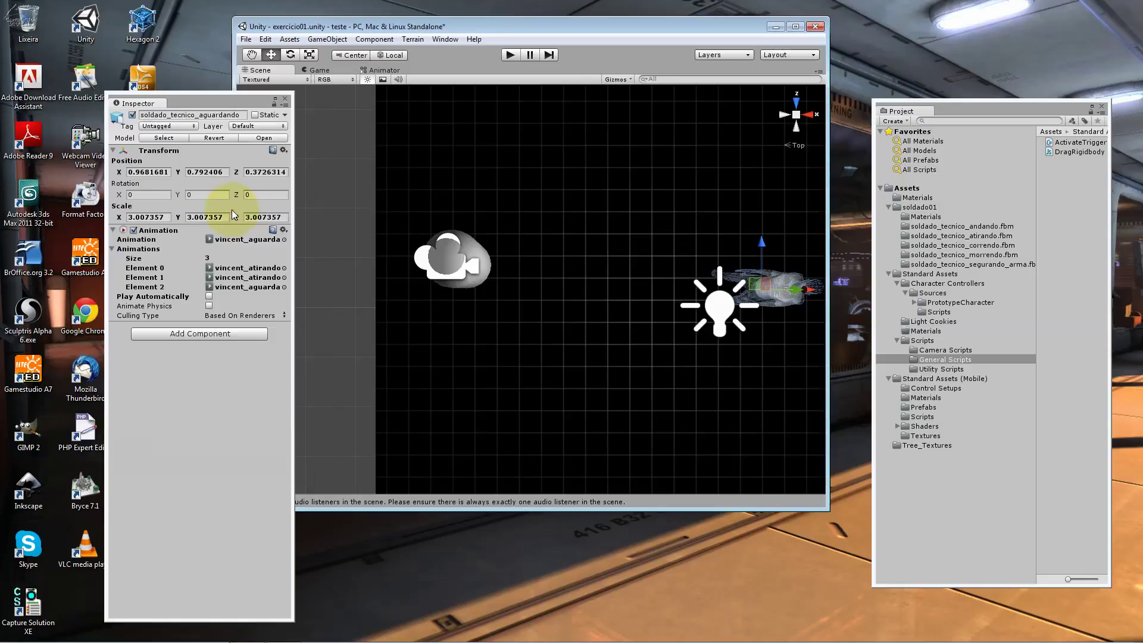
{"action": "left_click", "coordinate": [284, 277]}
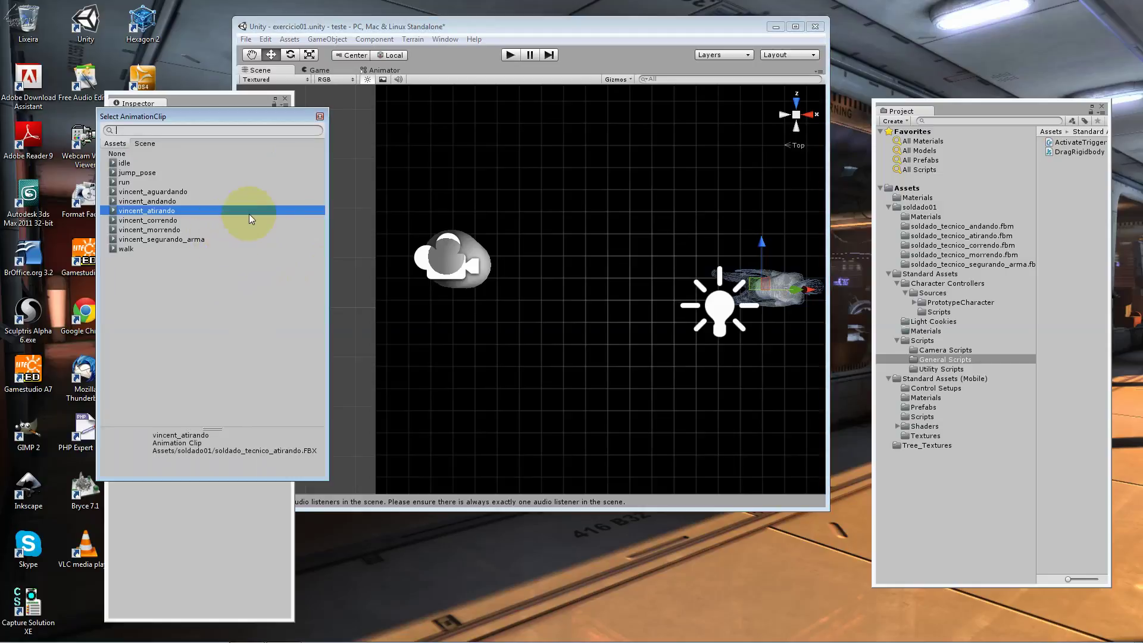
{"action": "left_click", "coordinate": [320, 117]}
Set the Animations list Size to 2 and turn off Play Automatically.
{"action": "left_click", "coordinate": [210, 257]}
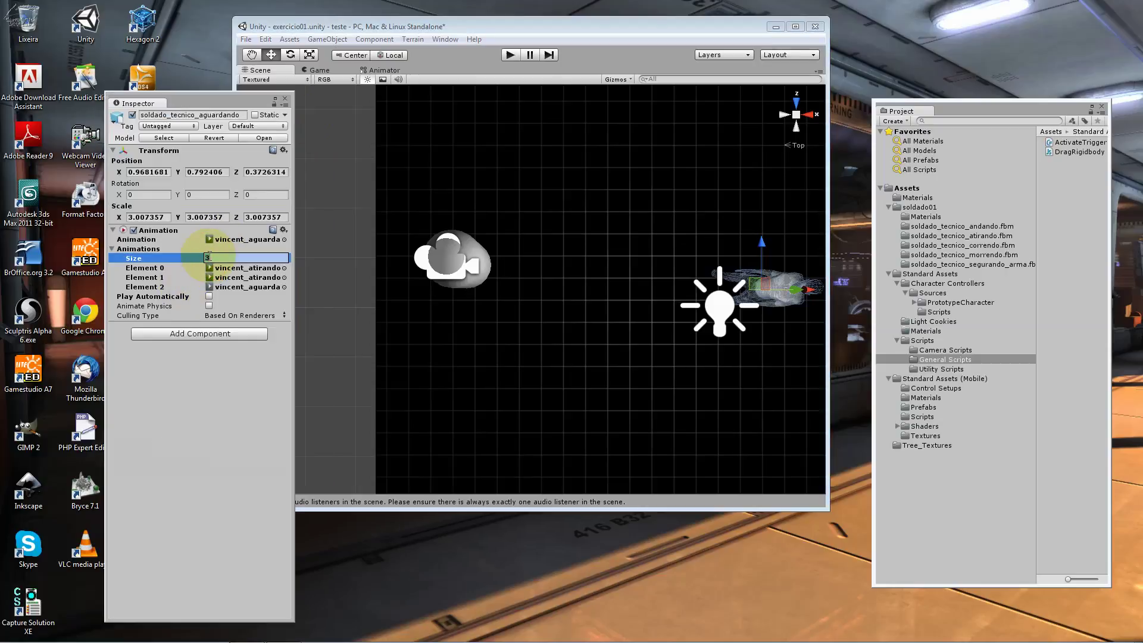
{"action": "type", "text": "1"}
{"action": "key", "text": "BackSpace"}
{"action": "type", "text": "2"}
{"action": "key", "text": "Return"}
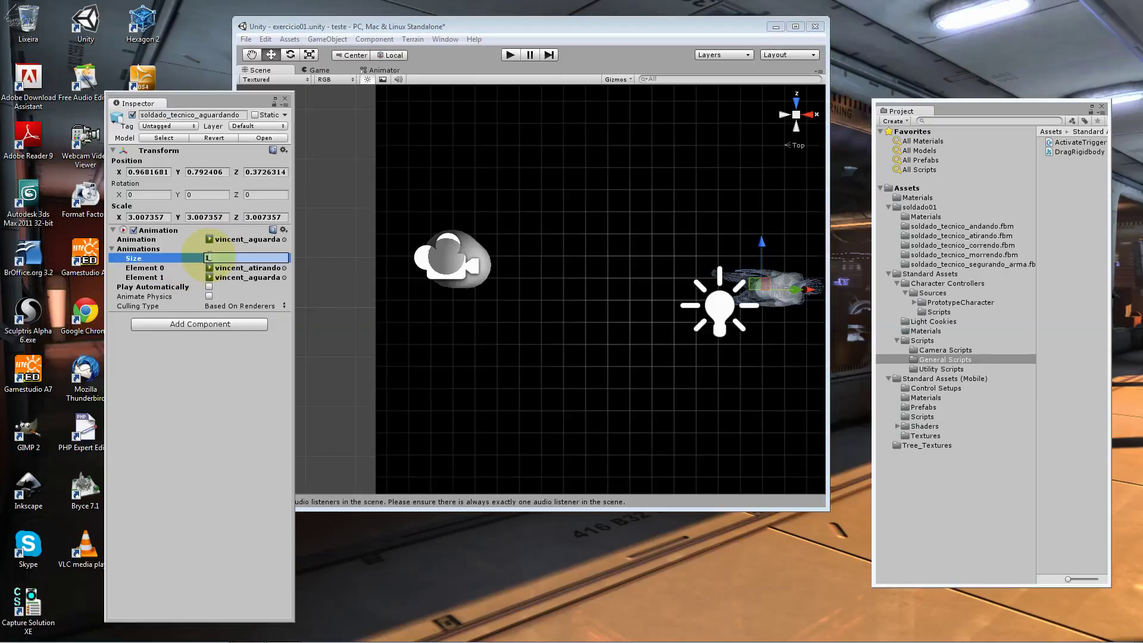
{"action": "left_click", "coordinate": [209, 257]}
{"action": "type", "text": "1"}
{"action": "key", "text": "Escape"}
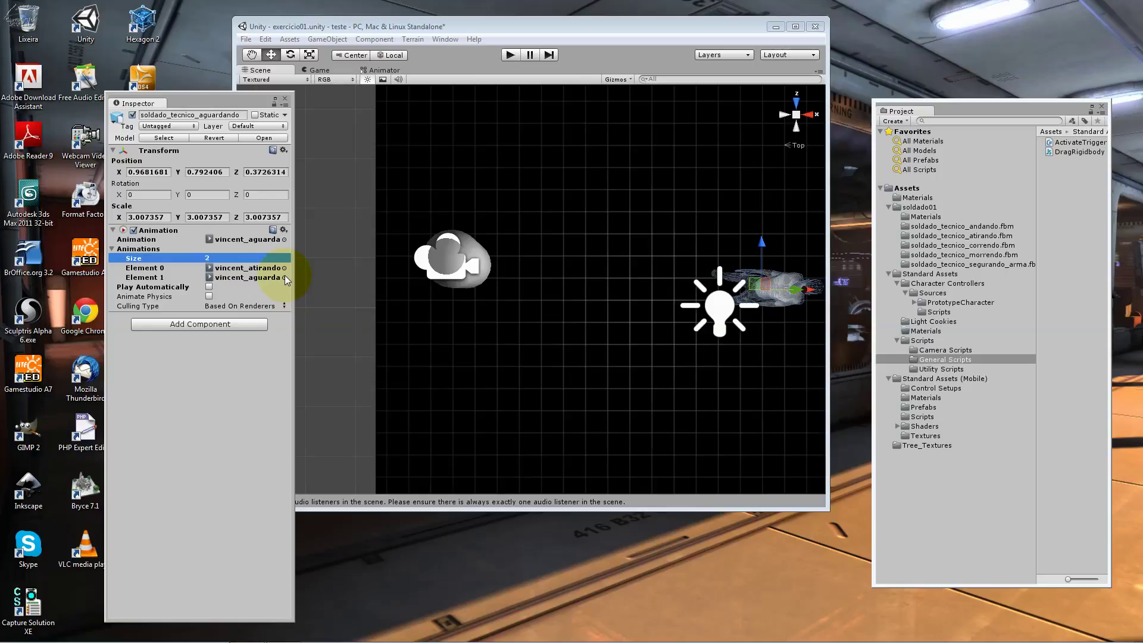
{"action": "left_click", "coordinate": [210, 287]}
Play and stop the scene to confirm the soldier stands in its waiting pose.
{"action": "left_click", "coordinate": [510, 55]}
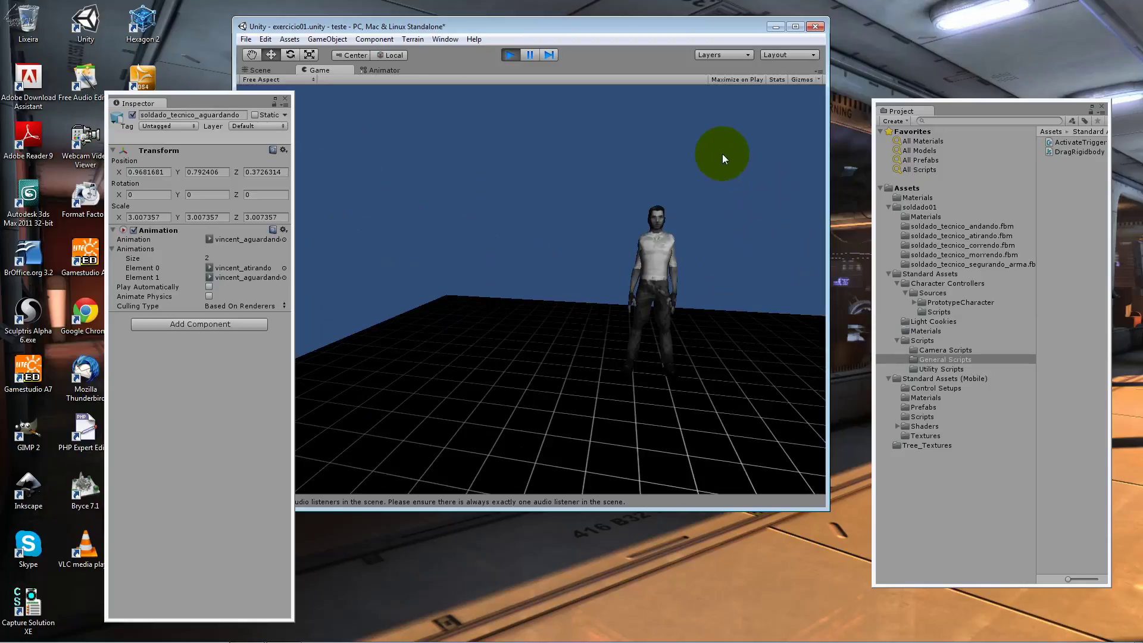
{"action": "left_click", "coordinate": [510, 55]}
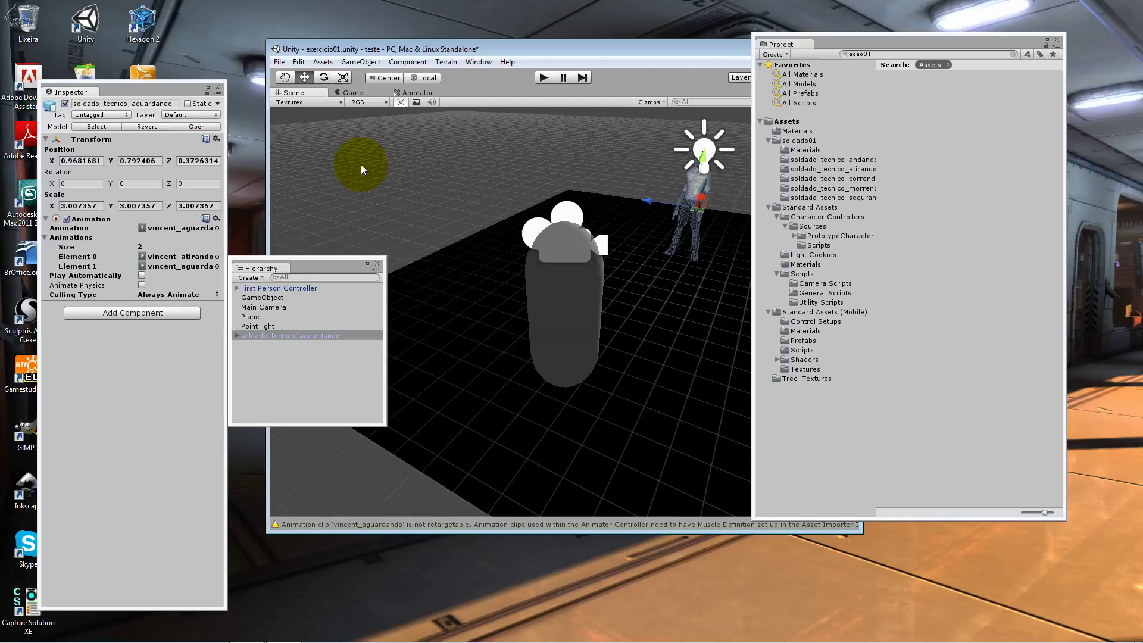
{"action": "left_click", "coordinate": [373, 62]}
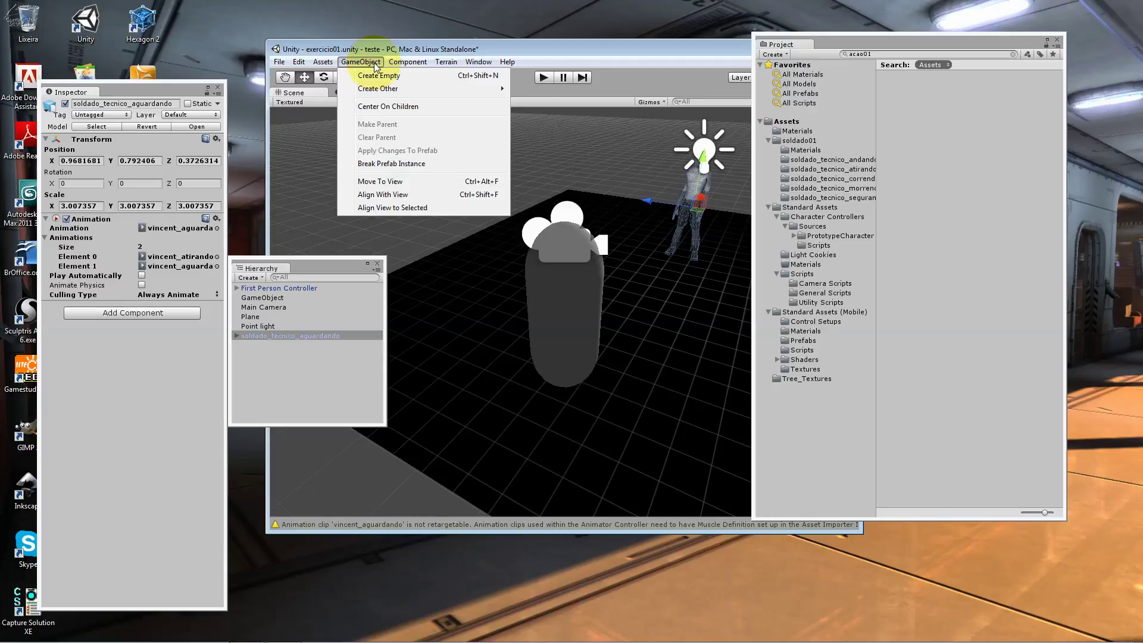
Look through the GameObject and Component menus, then open the soldier's Add Component list.
{"action": "mouse_move", "coordinate": [407, 62]}
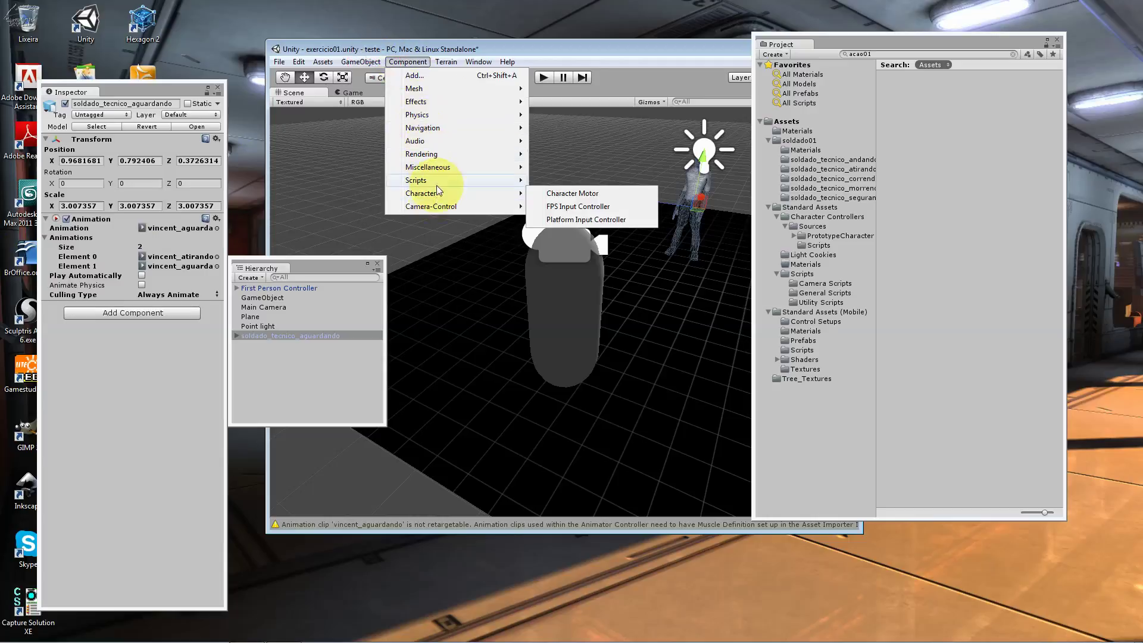
{"action": "left_click", "coordinate": [153, 350]}
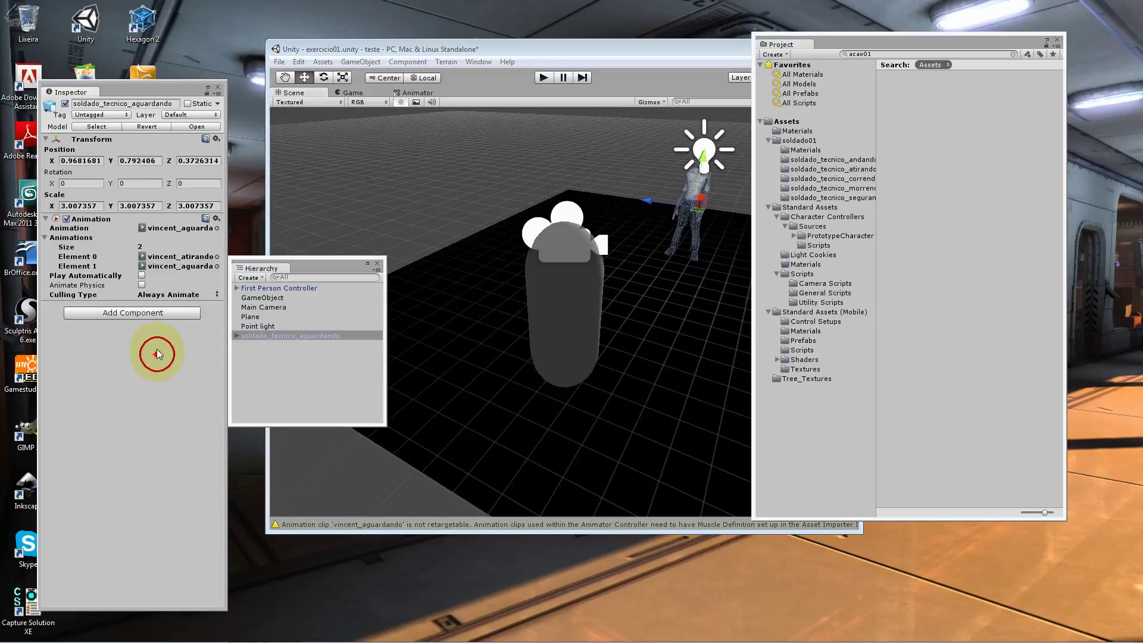
{"action": "left_click", "coordinate": [144, 316]}
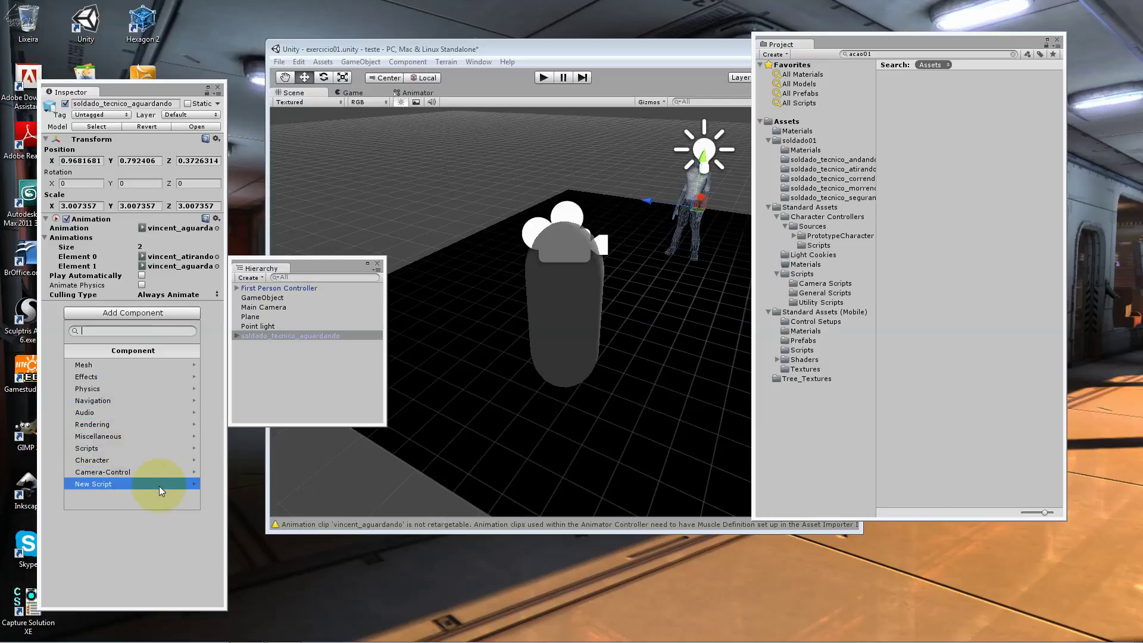
Browse the First Person Controller's Physics components, then close the list.
{"action": "left_click", "coordinate": [169, 551]}
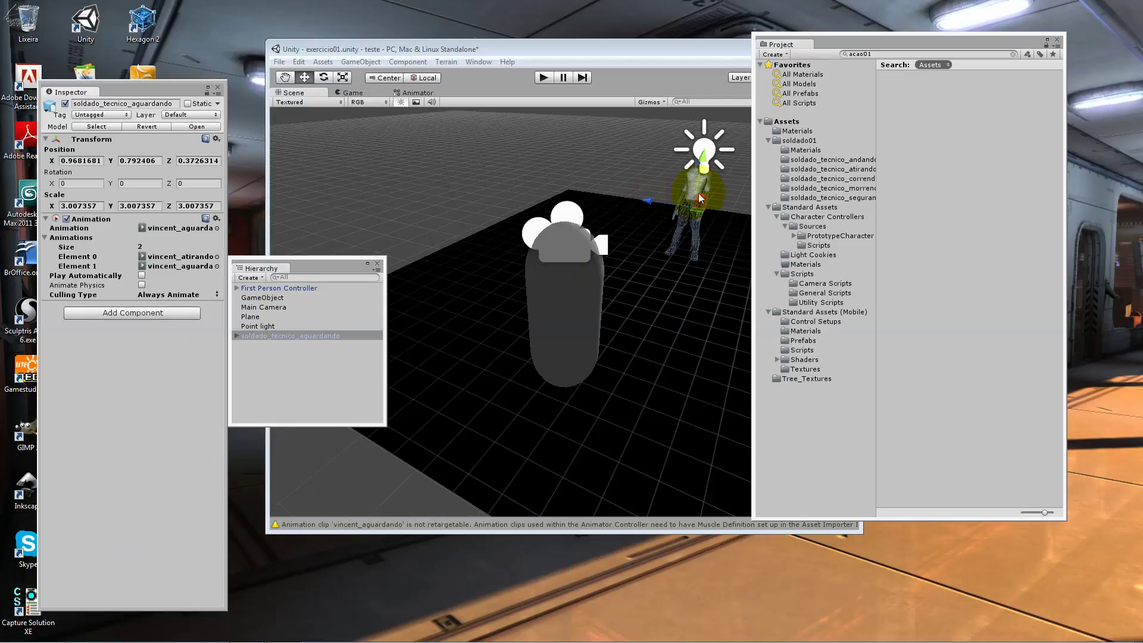
{"action": "left_click", "coordinate": [551, 287]}
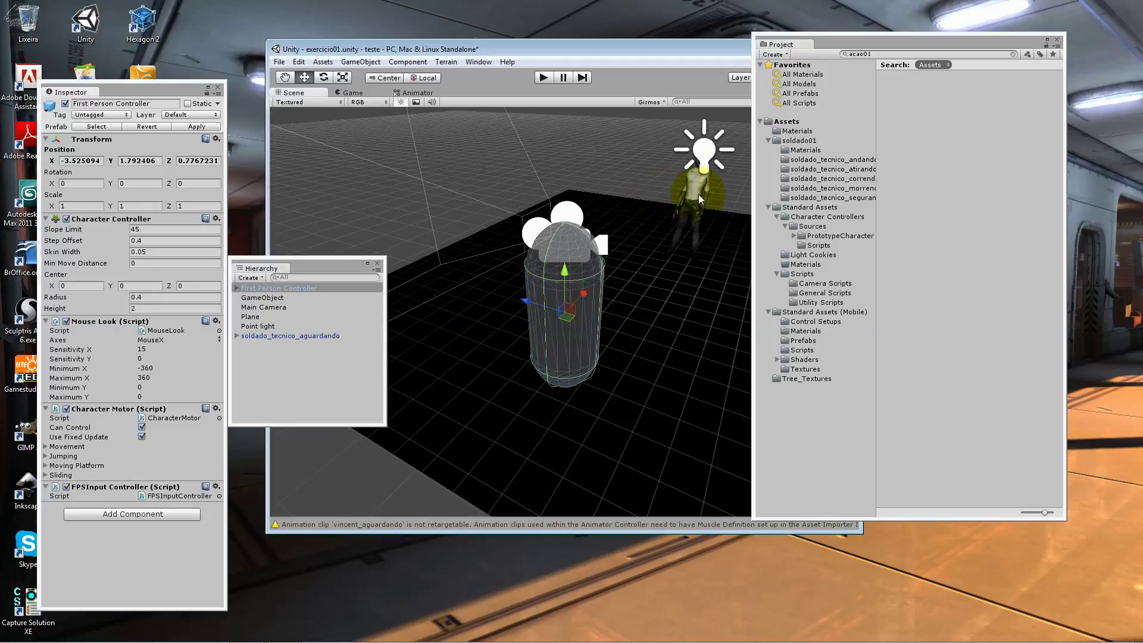
{"action": "left_click", "coordinate": [138, 514]}
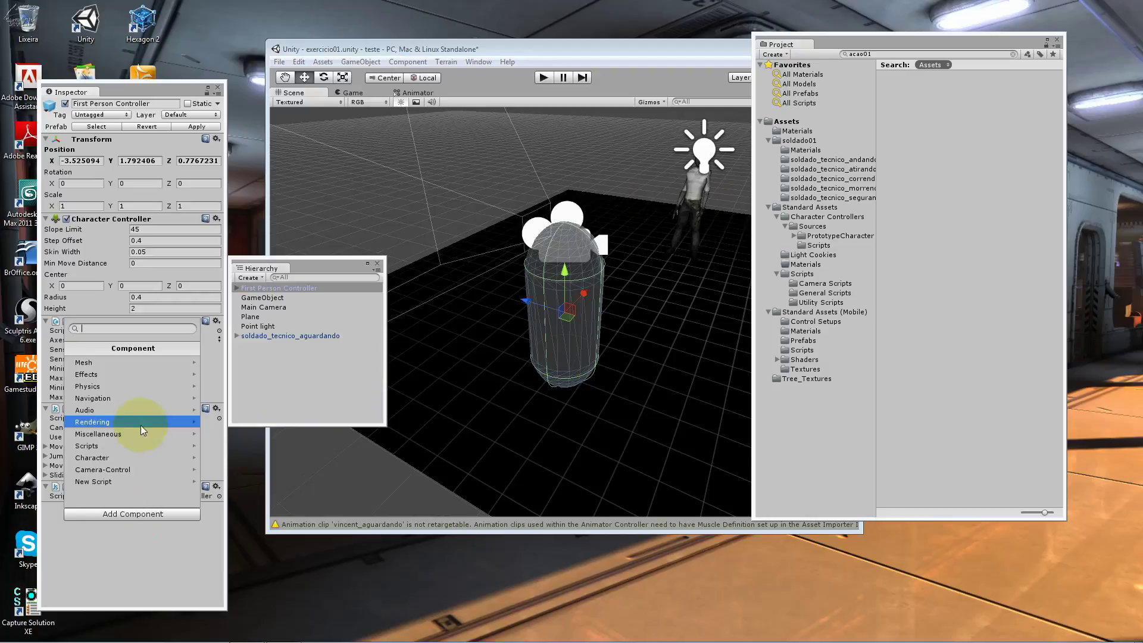
{"action": "left_click", "coordinate": [138, 387]}
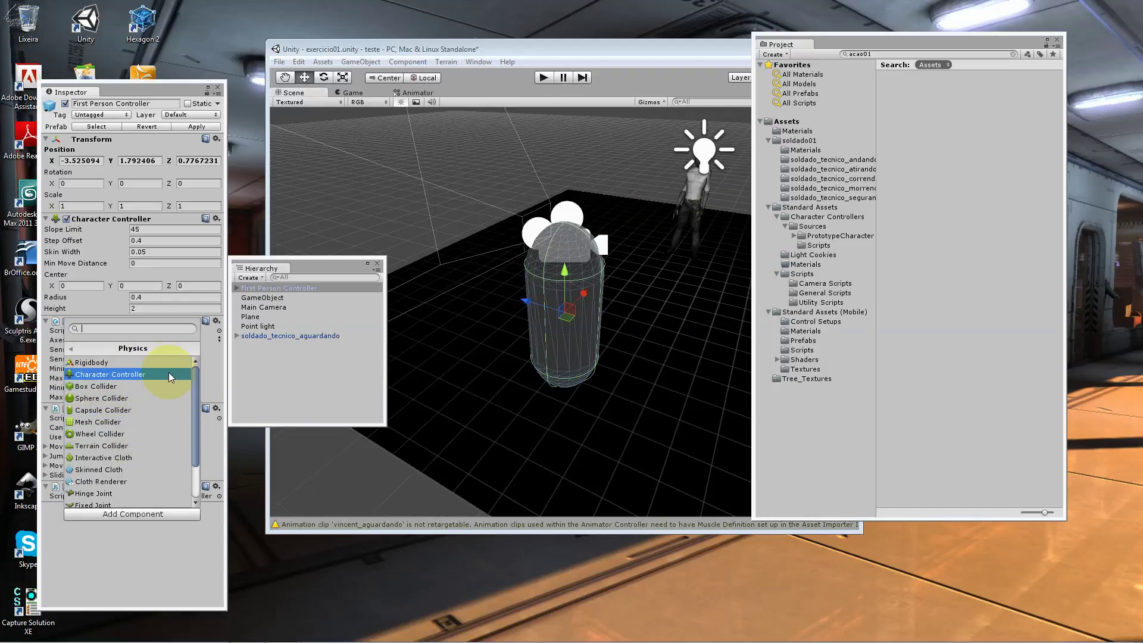
{"action": "mouse_move", "coordinate": [196, 447]}
{"action": "left_mouse_down"}
{"action": "mouse_move", "coordinate": [195, 464]}
{"action": "mouse_move", "coordinate": [200, 383]}
{"action": "left_mouse_up"}
{"action": "left_click", "coordinate": [709, 167]}
Browse the soldier's Mesh and Effects component categories.
{"action": "left_click", "coordinate": [694, 206]}
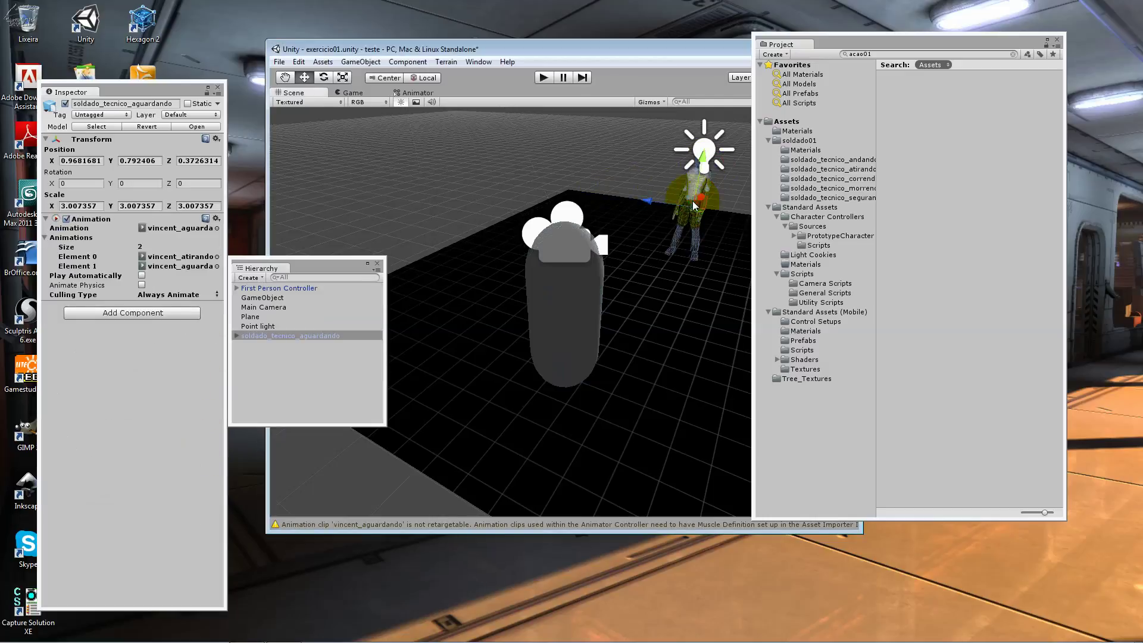
{"action": "left_click", "coordinate": [116, 314]}
{"action": "left_click", "coordinate": [117, 365]}
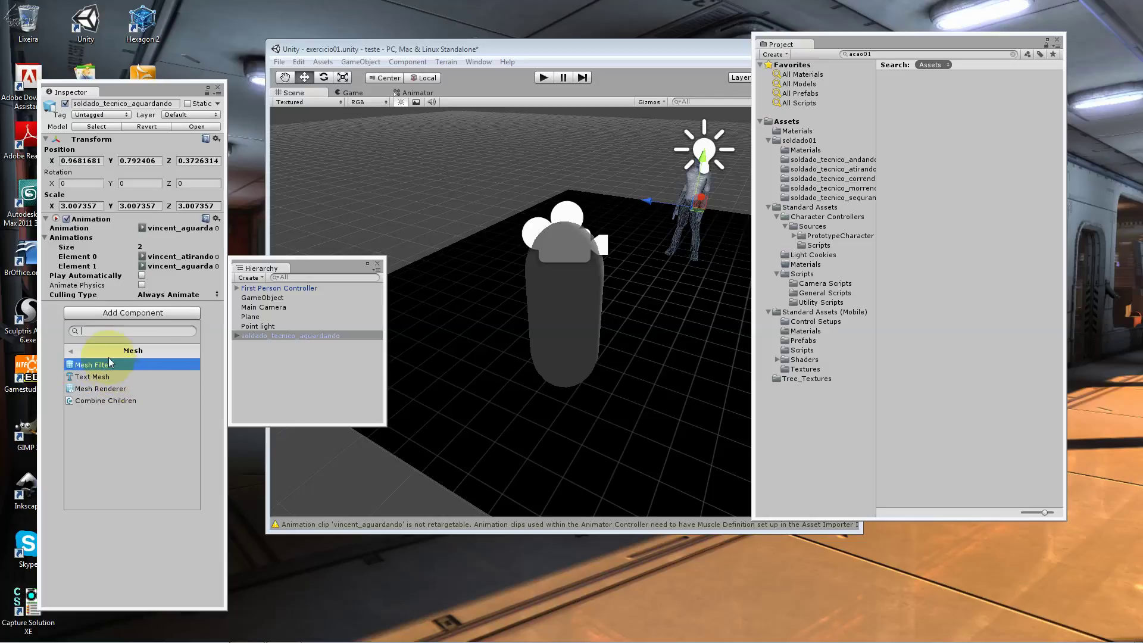
{"action": "left_click", "coordinate": [107, 350]}
{"action": "left_click", "coordinate": [112, 376]}
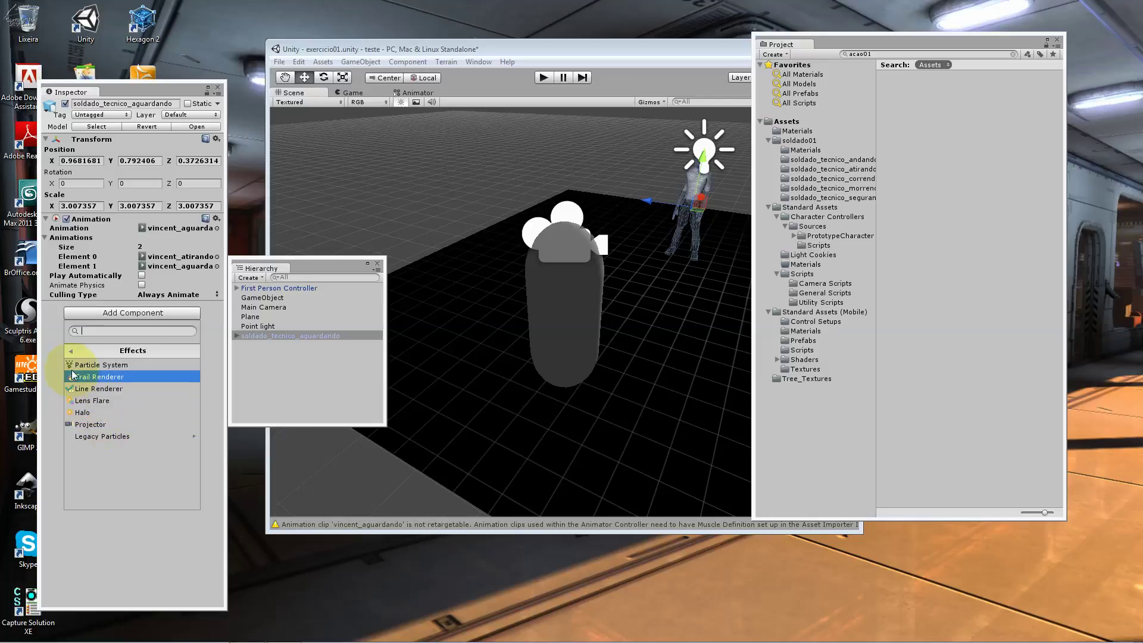
{"action": "left_click", "coordinate": [80, 355]}
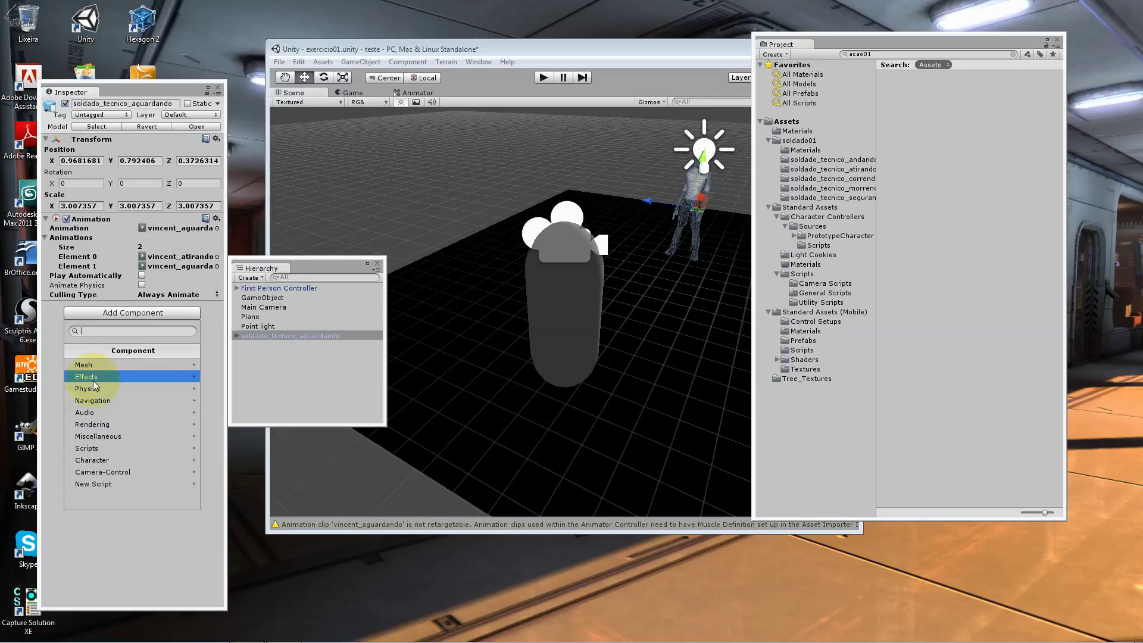
Browse the soldier's Physics, Audio and Miscellaneous categories without adding any component.
{"action": "left_click", "coordinate": [95, 388]}
{"action": "scroll", "coordinate": [166, 431], "scroll_direction": "down", "scroll_amount": 3}
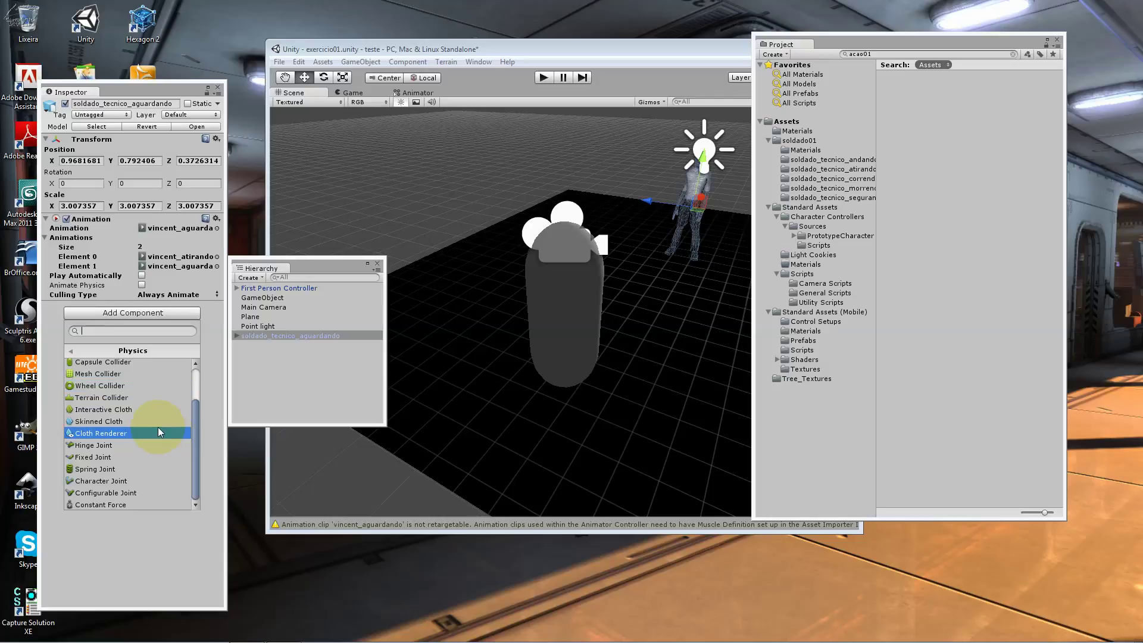
{"action": "scroll", "coordinate": [158, 427], "scroll_direction": "up", "scroll_amount": 3}
{"action": "left_click", "coordinate": [84, 355]}
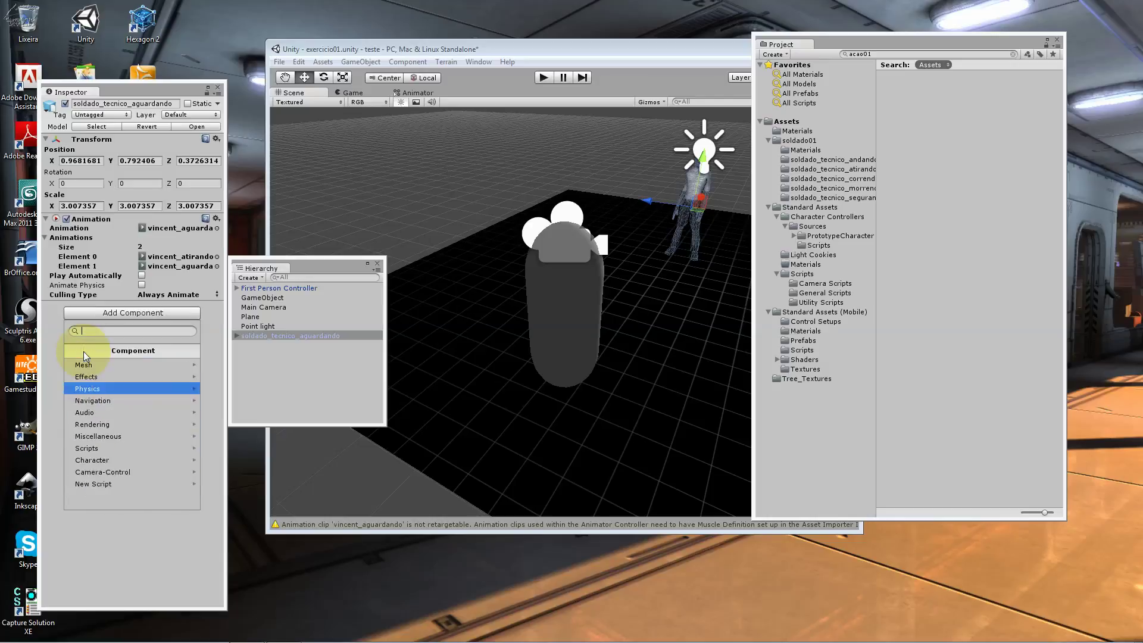
{"action": "left_click", "coordinate": [105, 412]}
{"action": "left_click", "coordinate": [77, 351]}
{"action": "left_click", "coordinate": [106, 434]}
{"action": "left_click", "coordinate": [87, 354]}
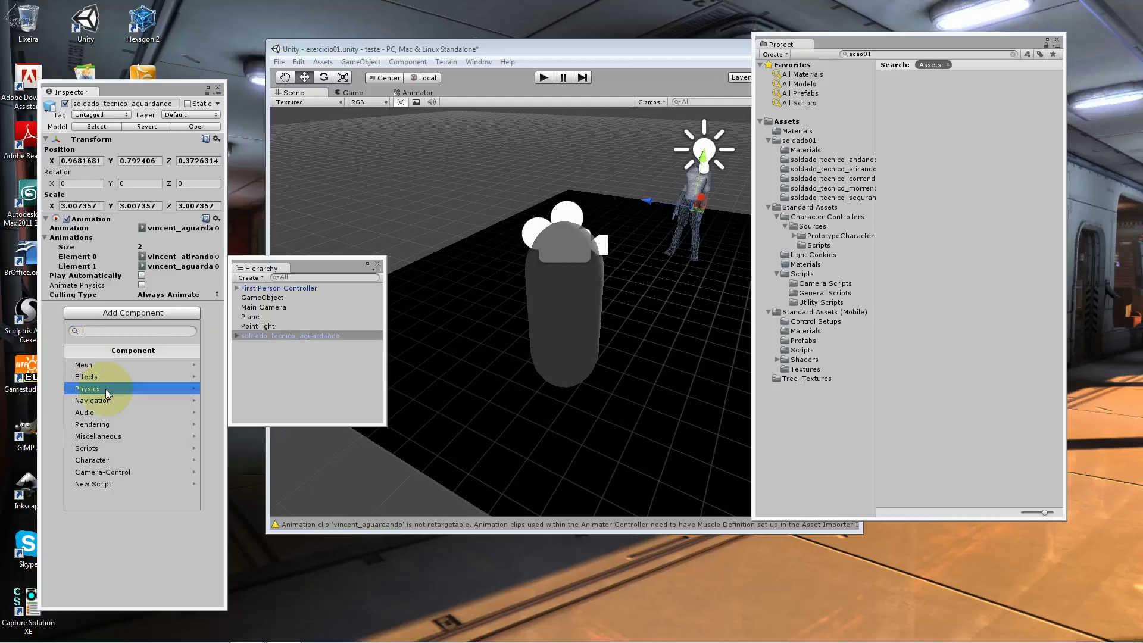
{"action": "left_click", "coordinate": [108, 436]}
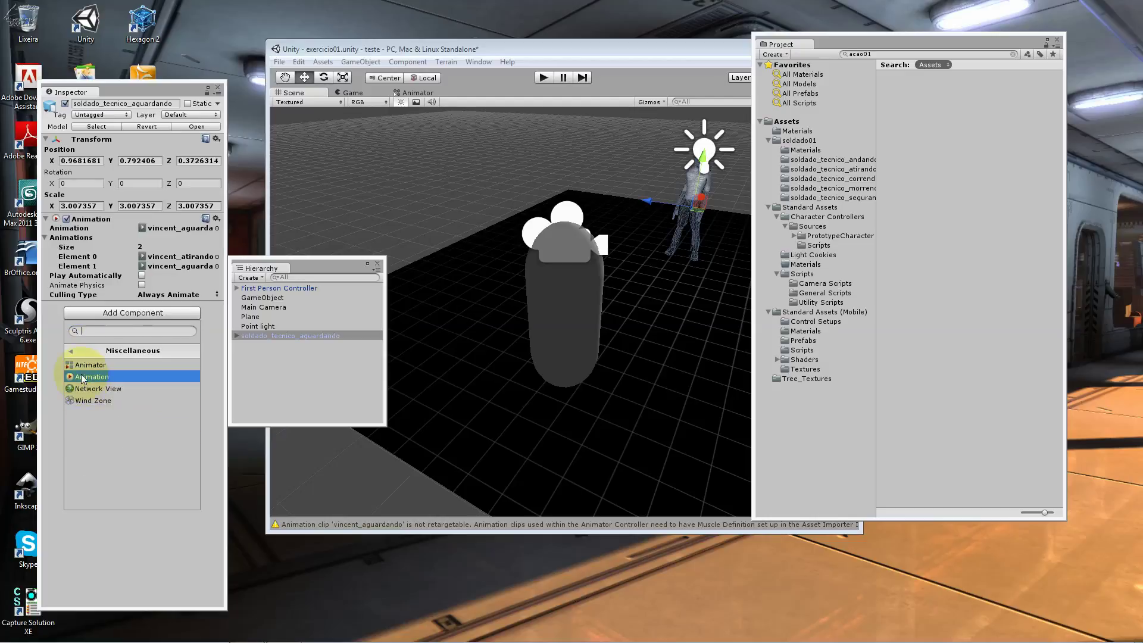
{"action": "left_click", "coordinate": [404, 95]}
{"action": "left_click", "coordinate": [532, 257]}
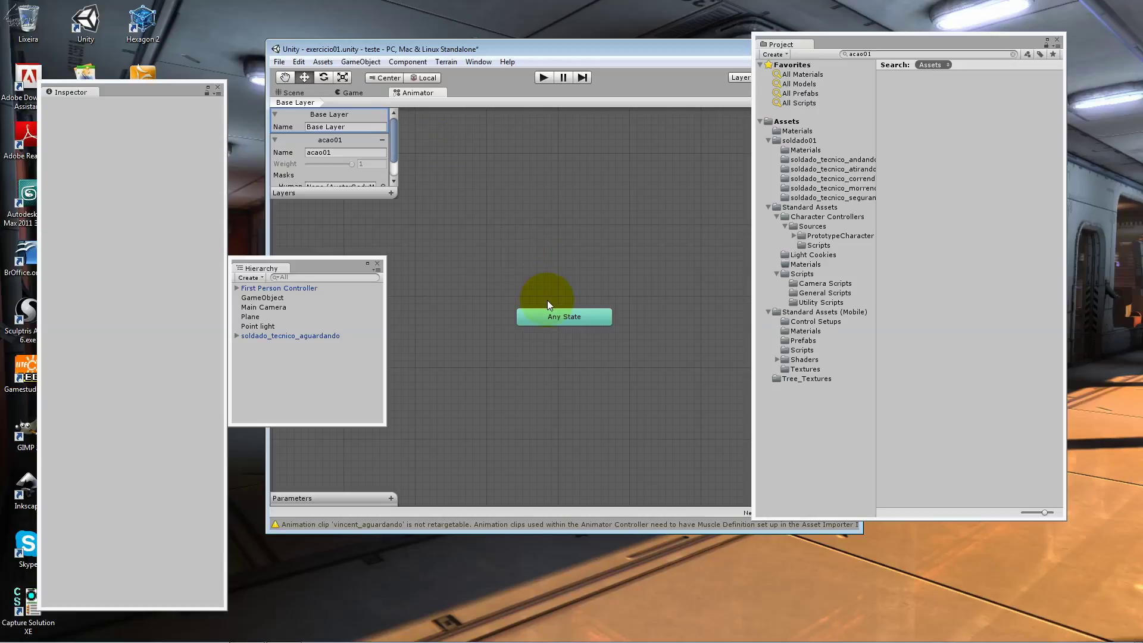
{"action": "left_click", "coordinate": [548, 318]}
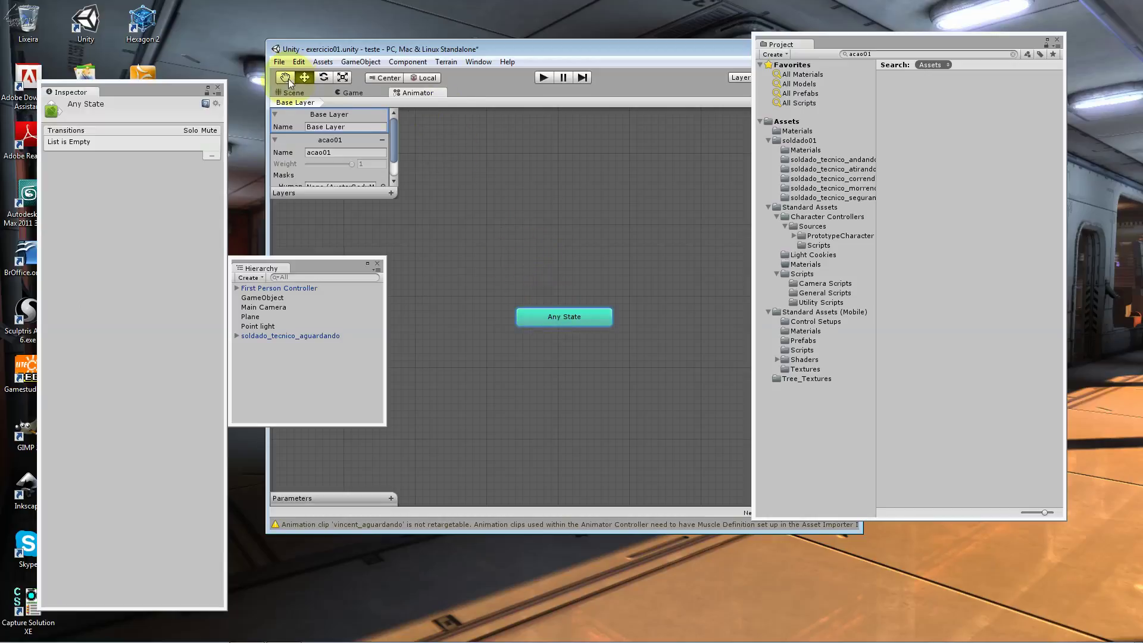
{"action": "left_click", "coordinate": [290, 92]}
{"action": "left_click", "coordinate": [693, 190]}
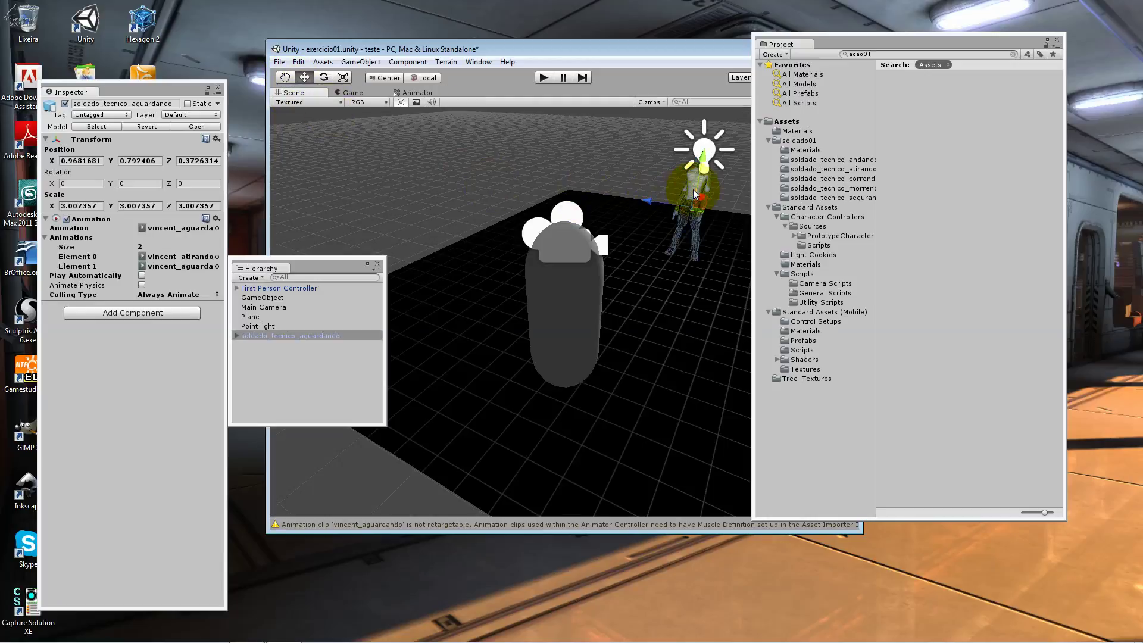